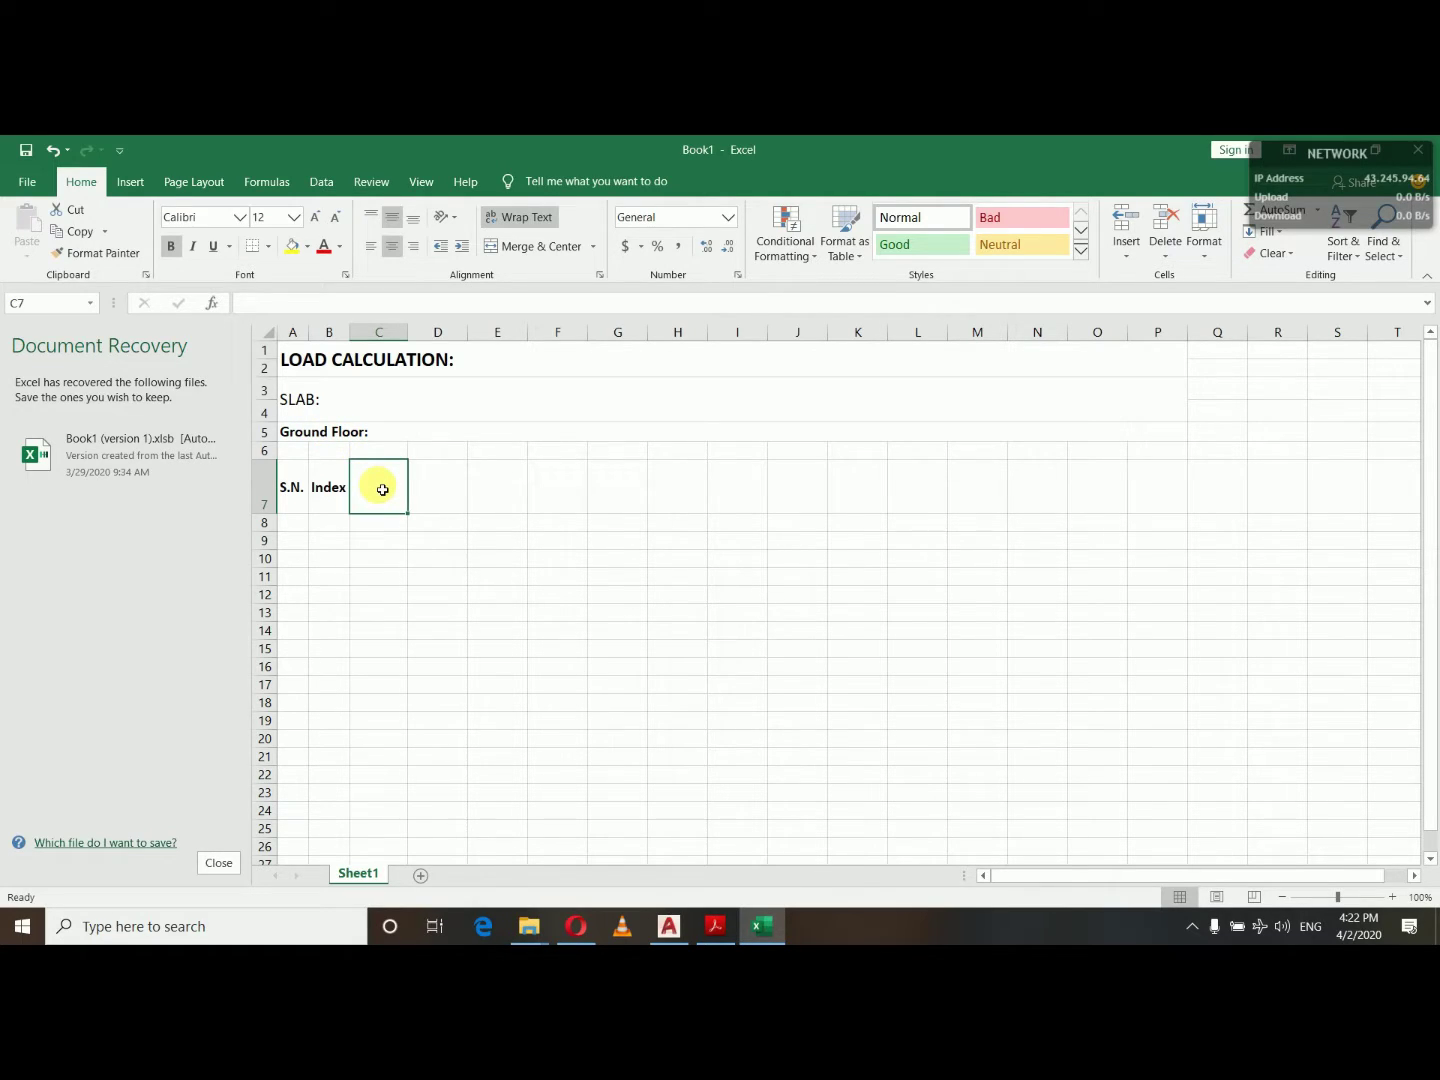
Switch to AutoCAD and examine the floor plans in the architectural drawing across the building's levels.
click(672, 926)
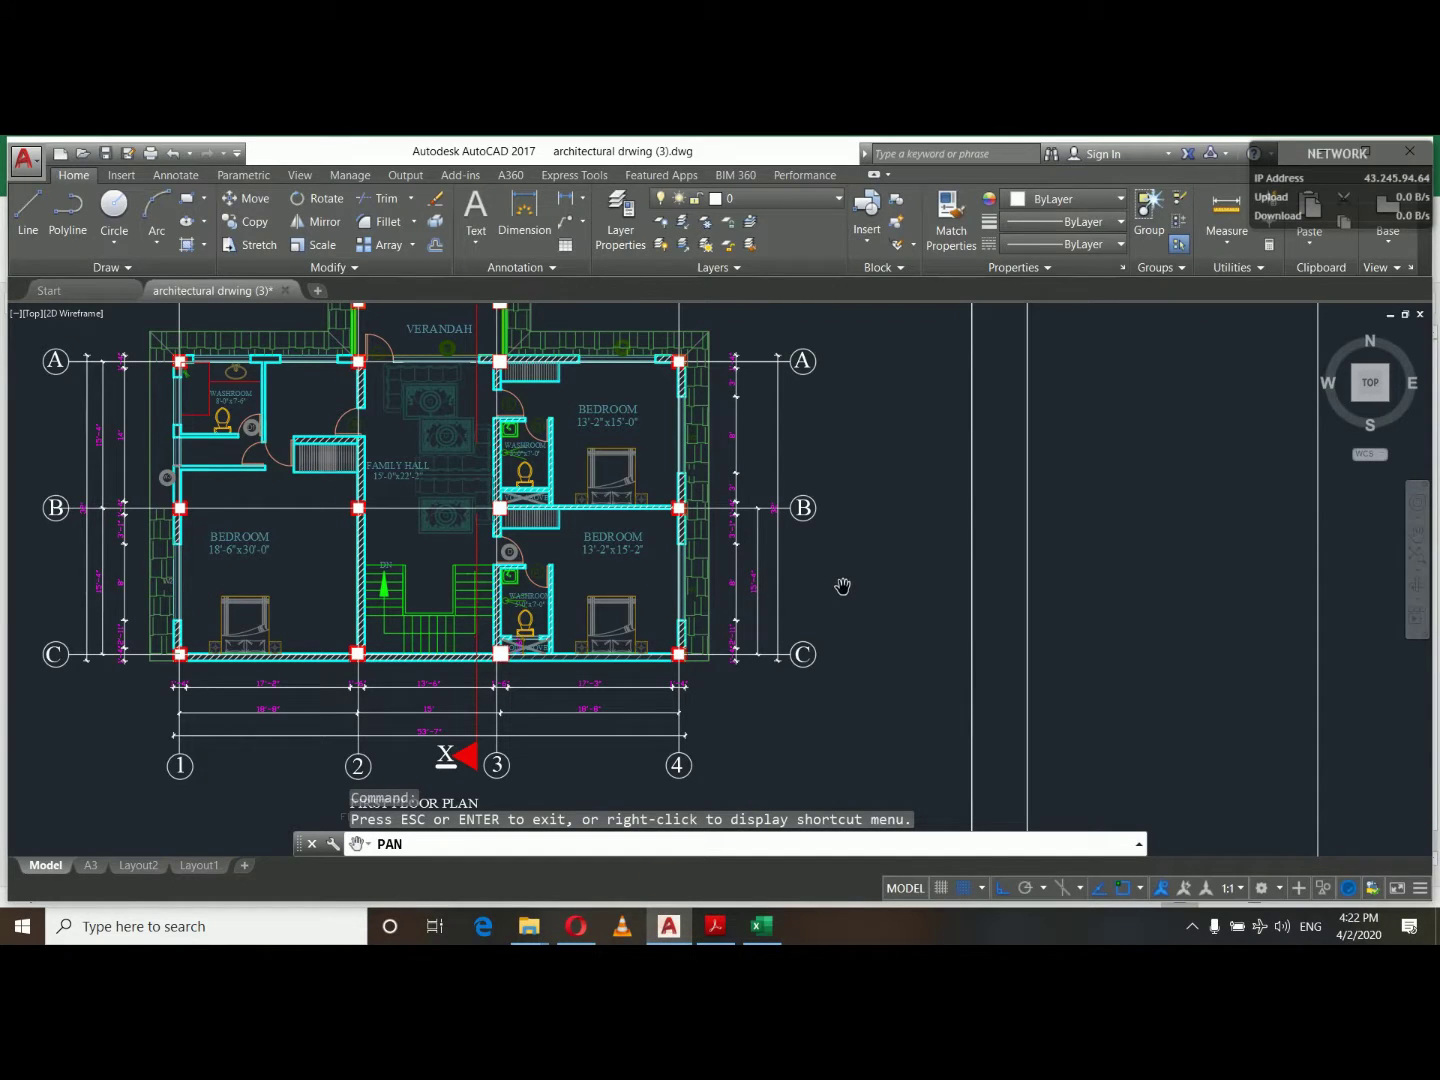
drag(794, 547, 7, 508)
drag(94, 512, 10, 505)
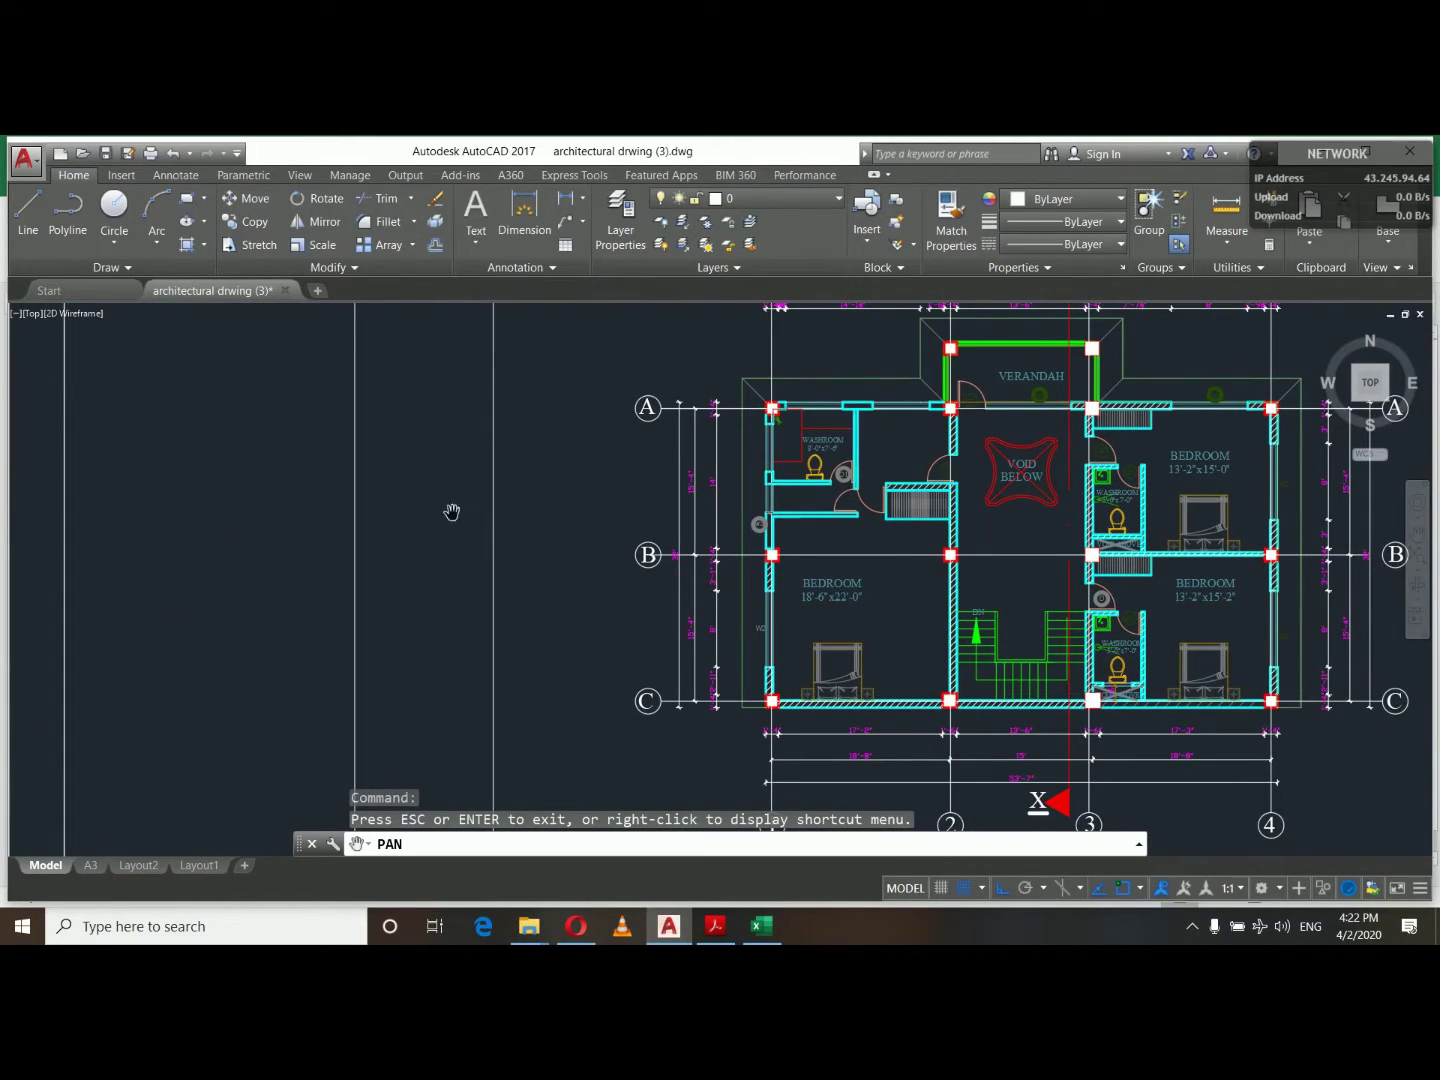
drag(614, 511, 1433, 546)
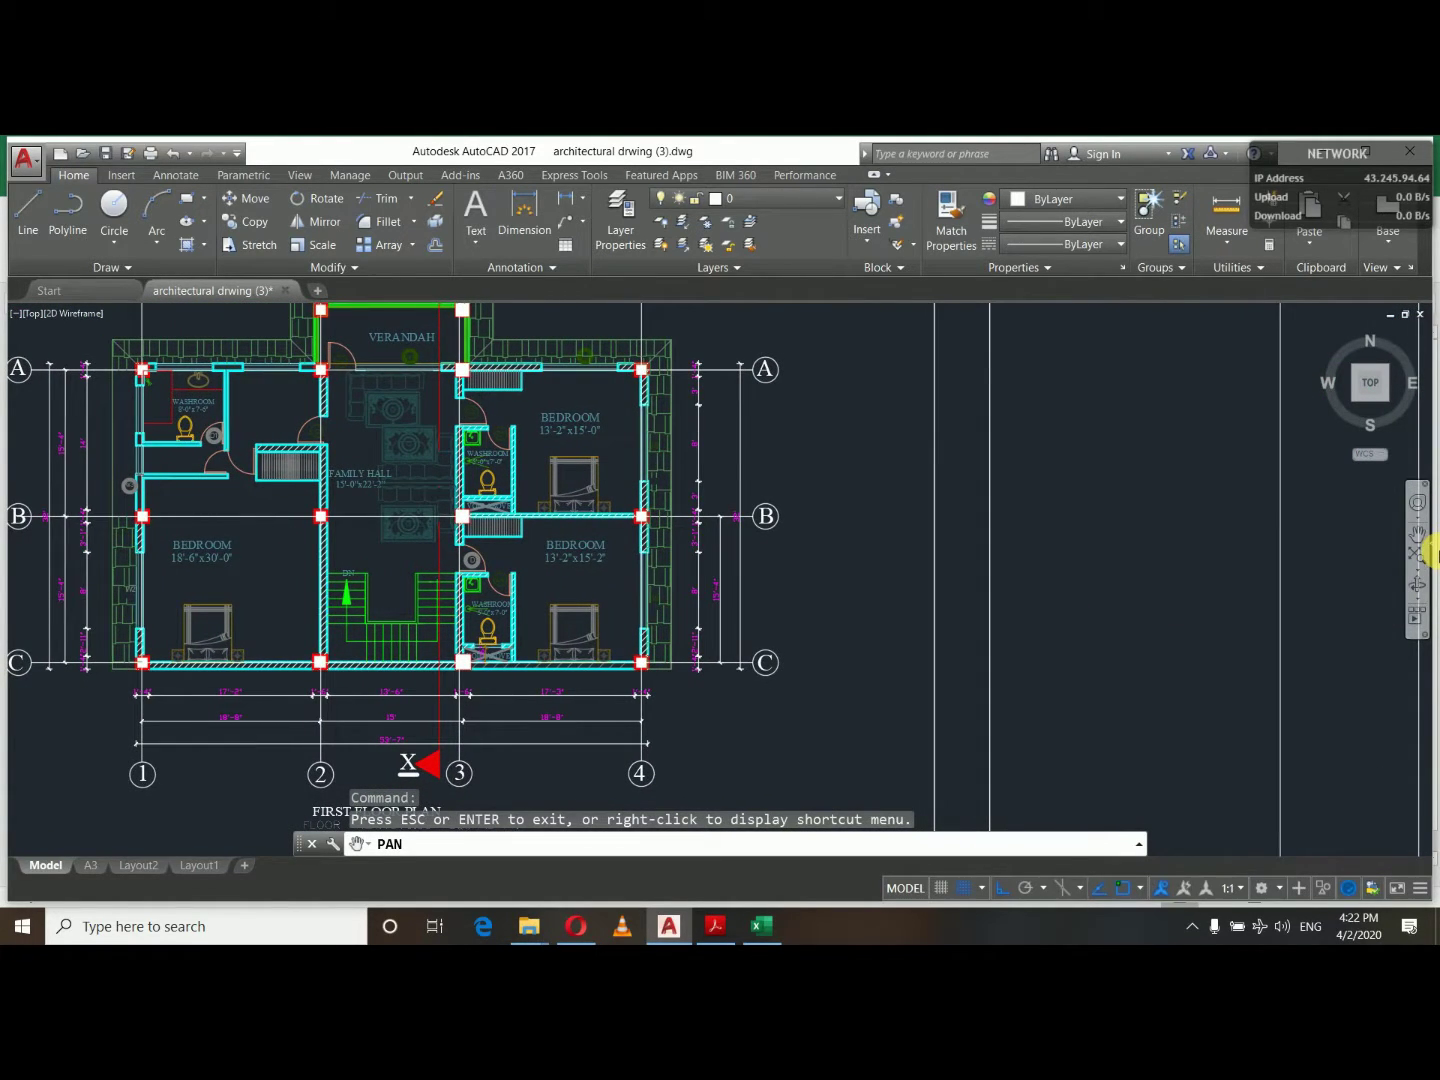
drag(851, 452, 955, 463)
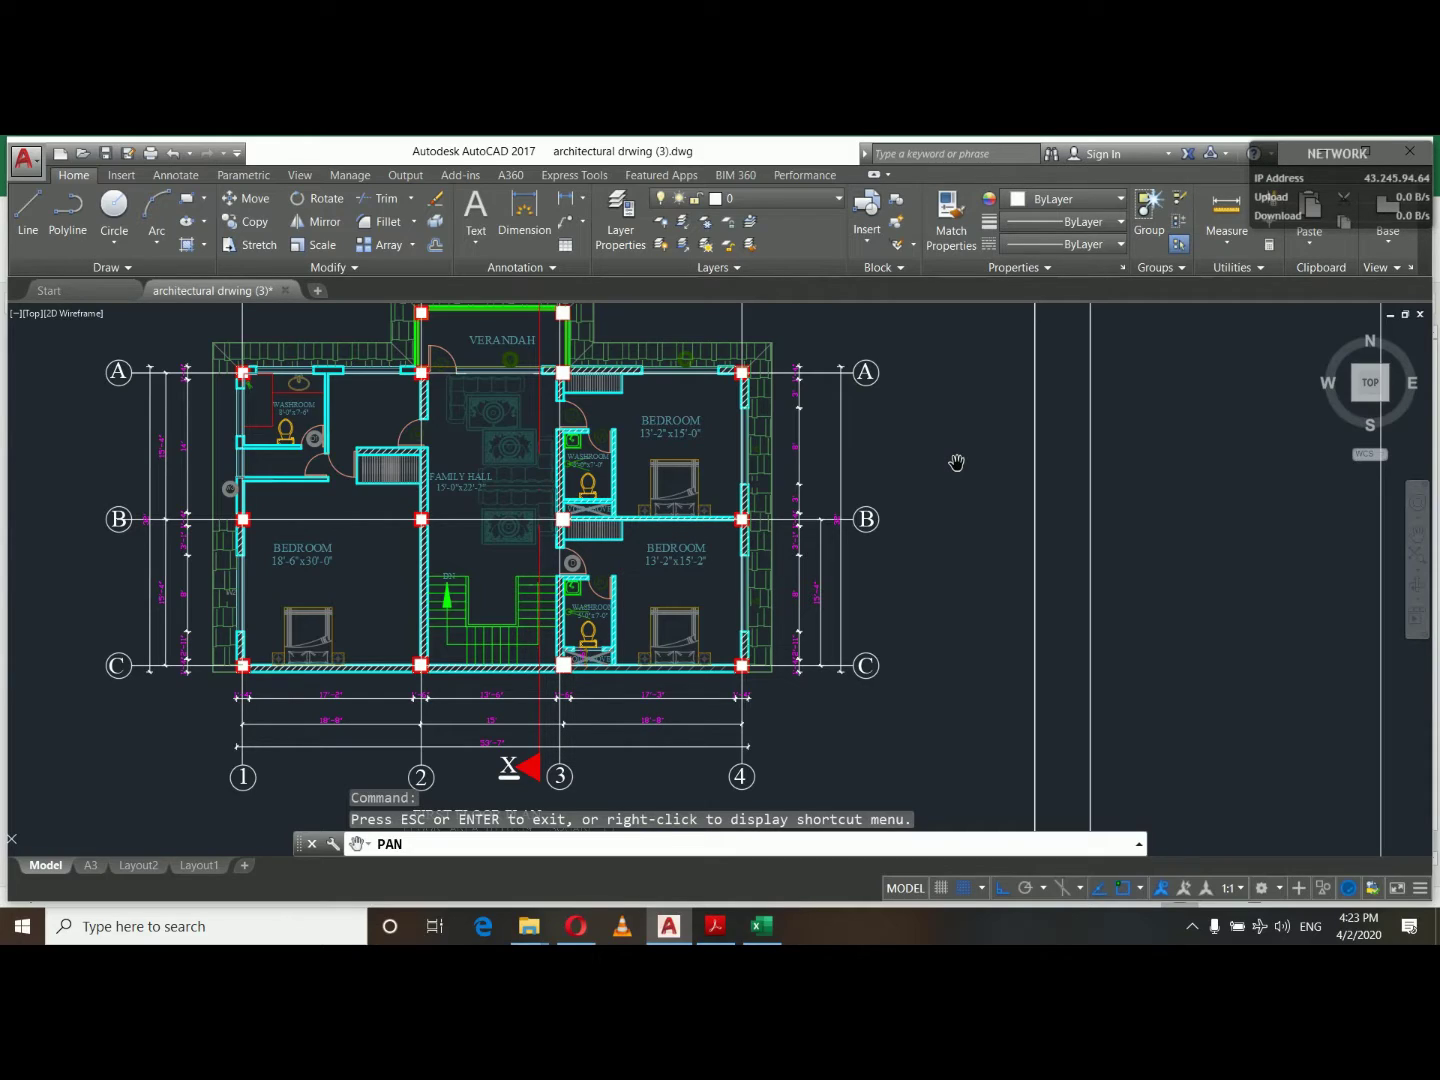
Switch back to Excel and enter the column header "Area (m²)" in C7, with the 2 as superscript.
click(763, 928)
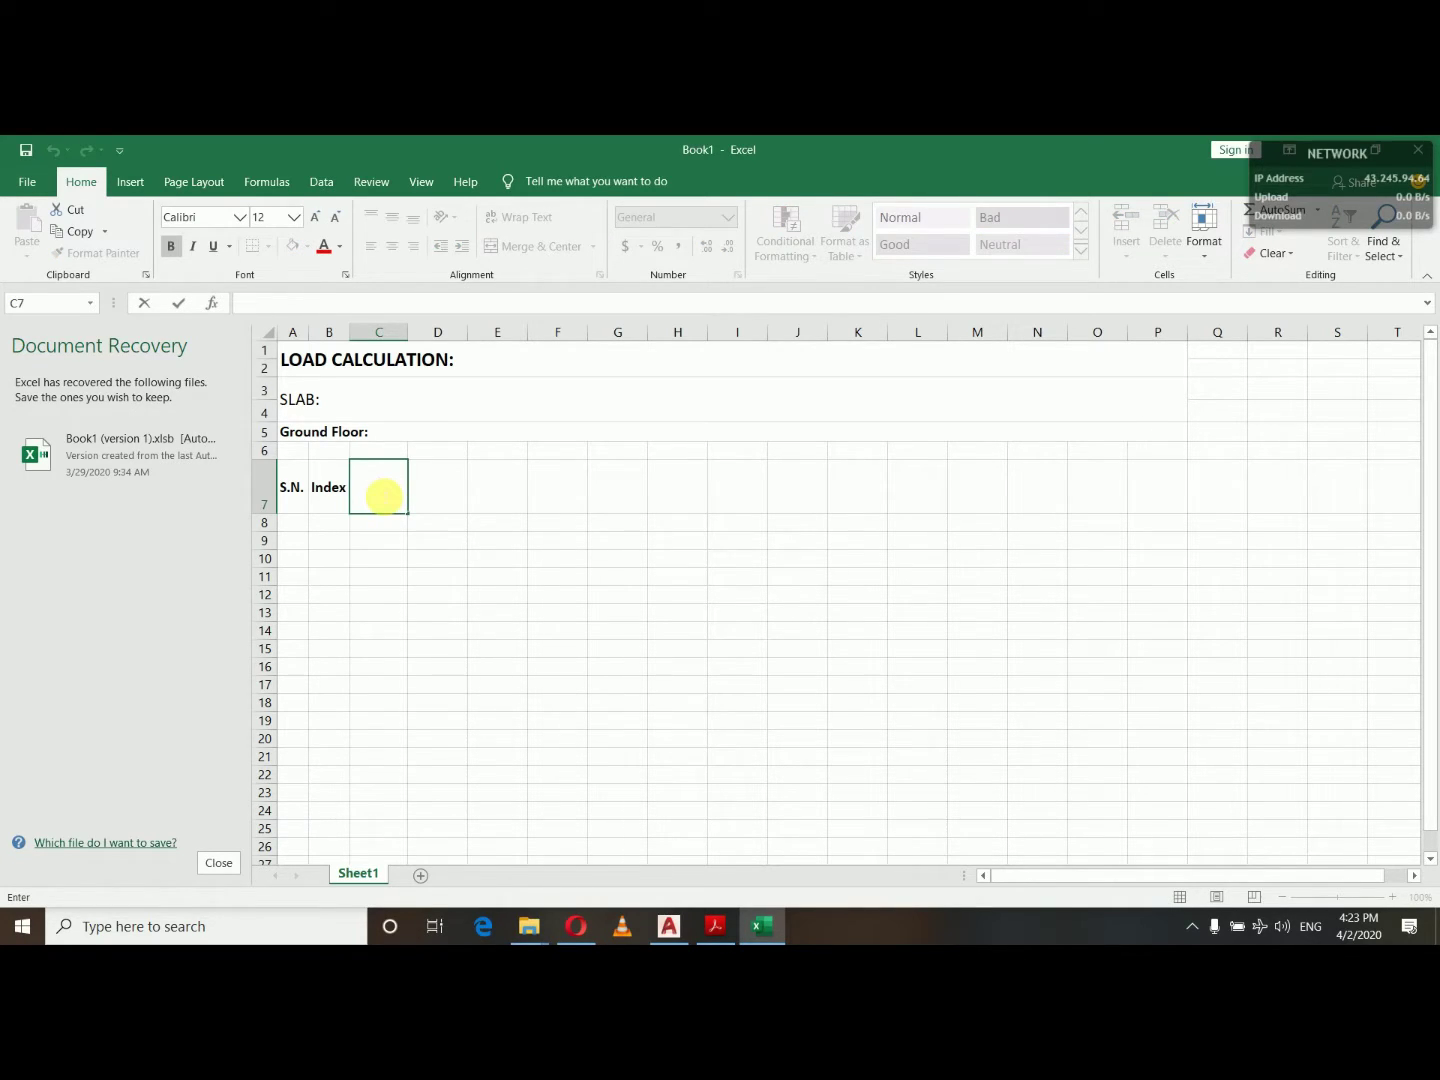
text(Area)
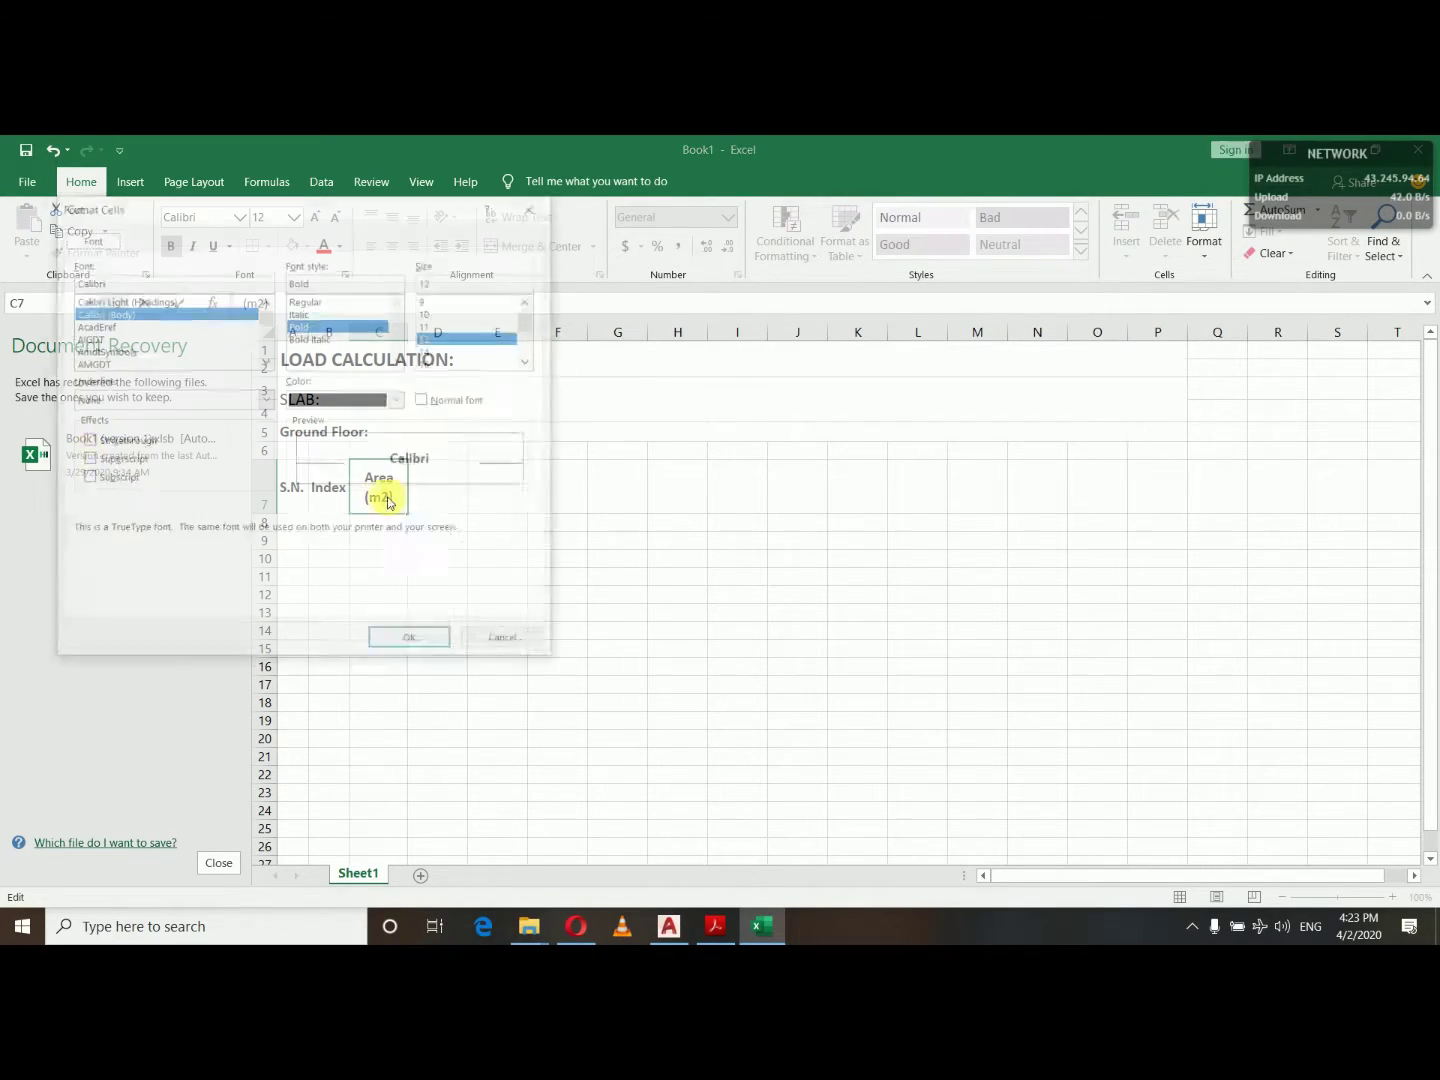
key(Return)
key(Tab)
Enter the wrapped column header "Depth (m)" in D7.
text(Dep)
key(BackSpace)
key(BackSpace)
key(BackSpace)
key(Tab)
click(445, 495)
click(514, 218)
text(Depth (m))
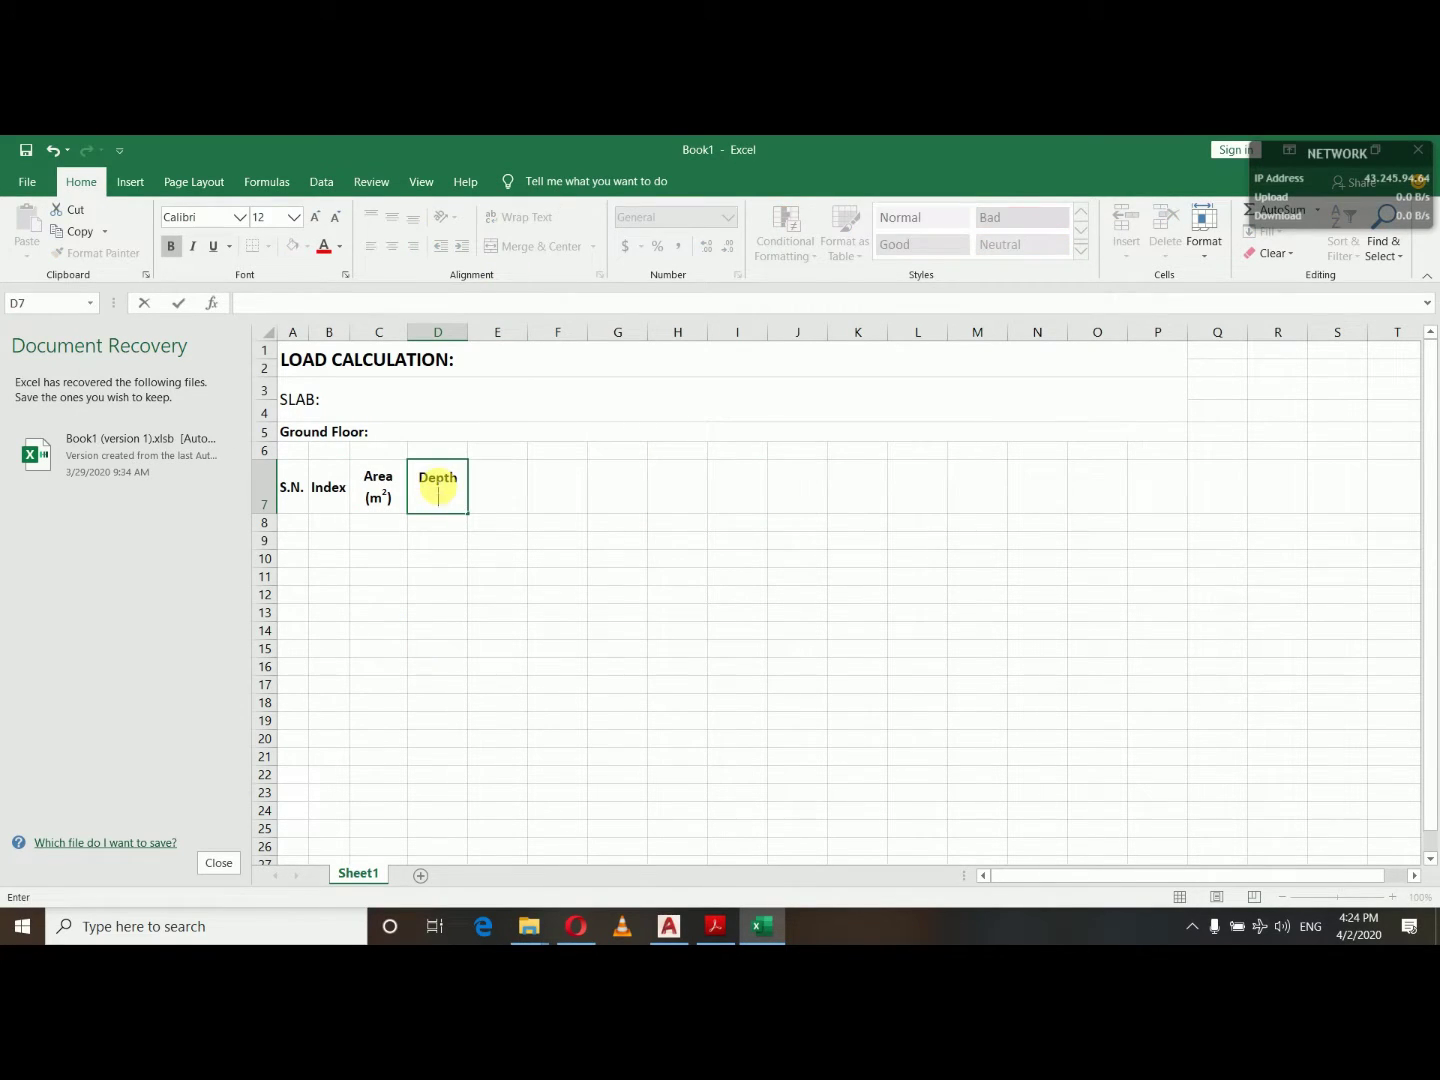
key(Tab)
Enter the column headers "Unit wt. (KN/m³)" in E7 and "Self wt. (KN/m²)" in F7, with superscript exponents.
drag(497, 490, 1157, 500)
click(503, 493)
text(Unit wt. (KN/m³))
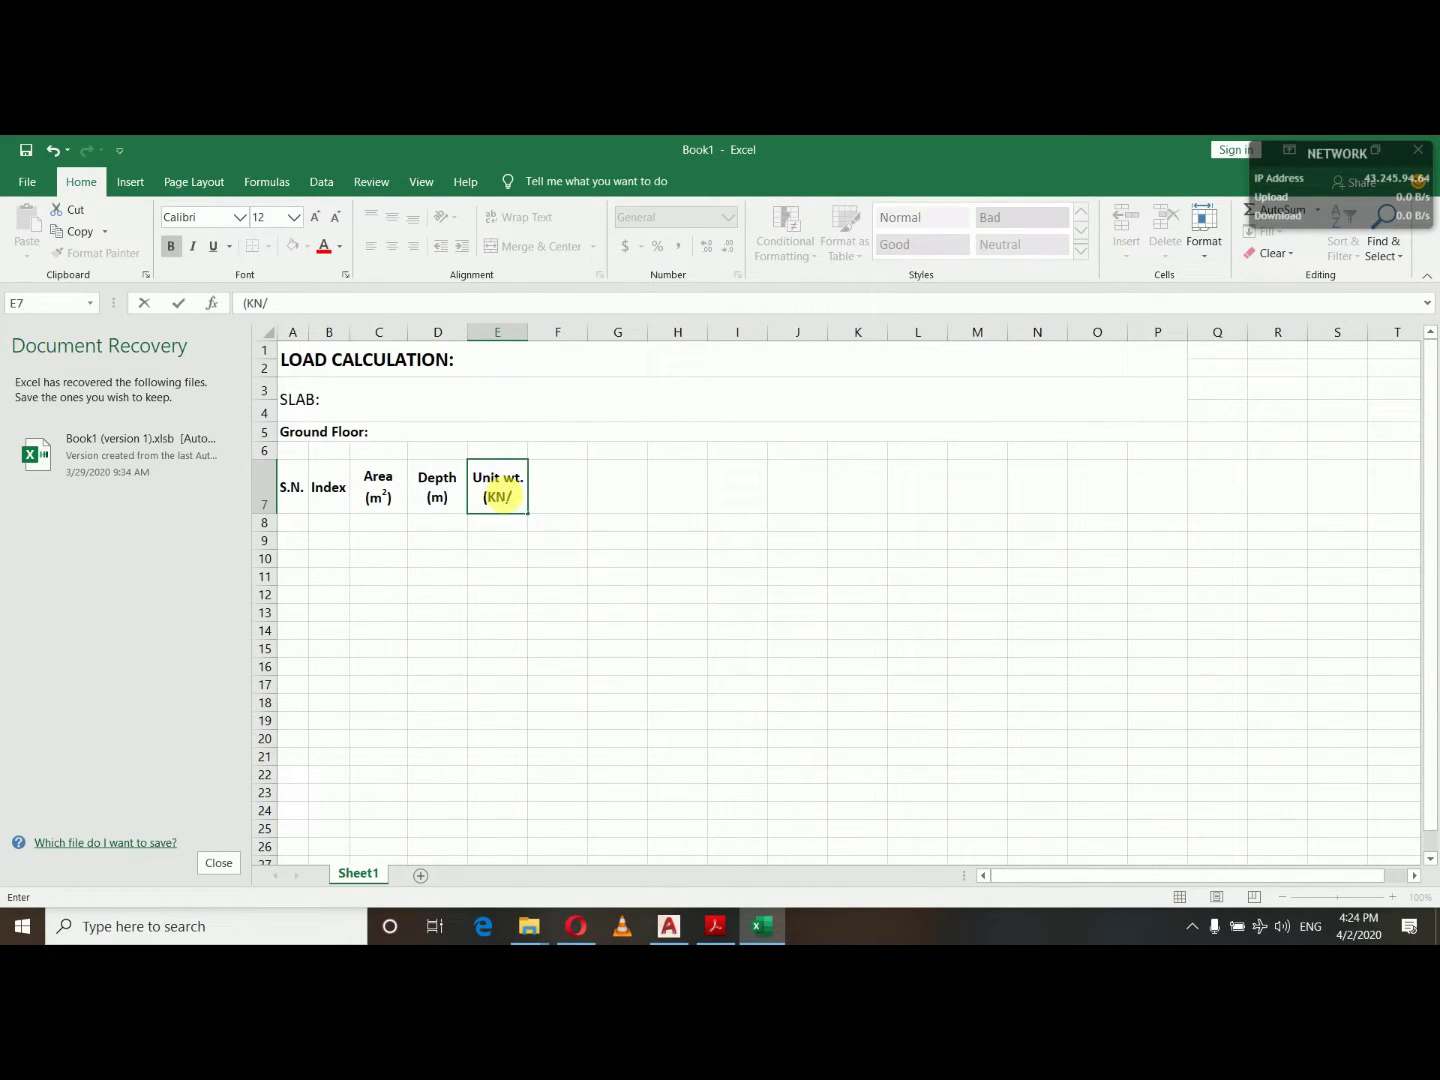
key(Tab)
text(Self wt. (KN/m²))
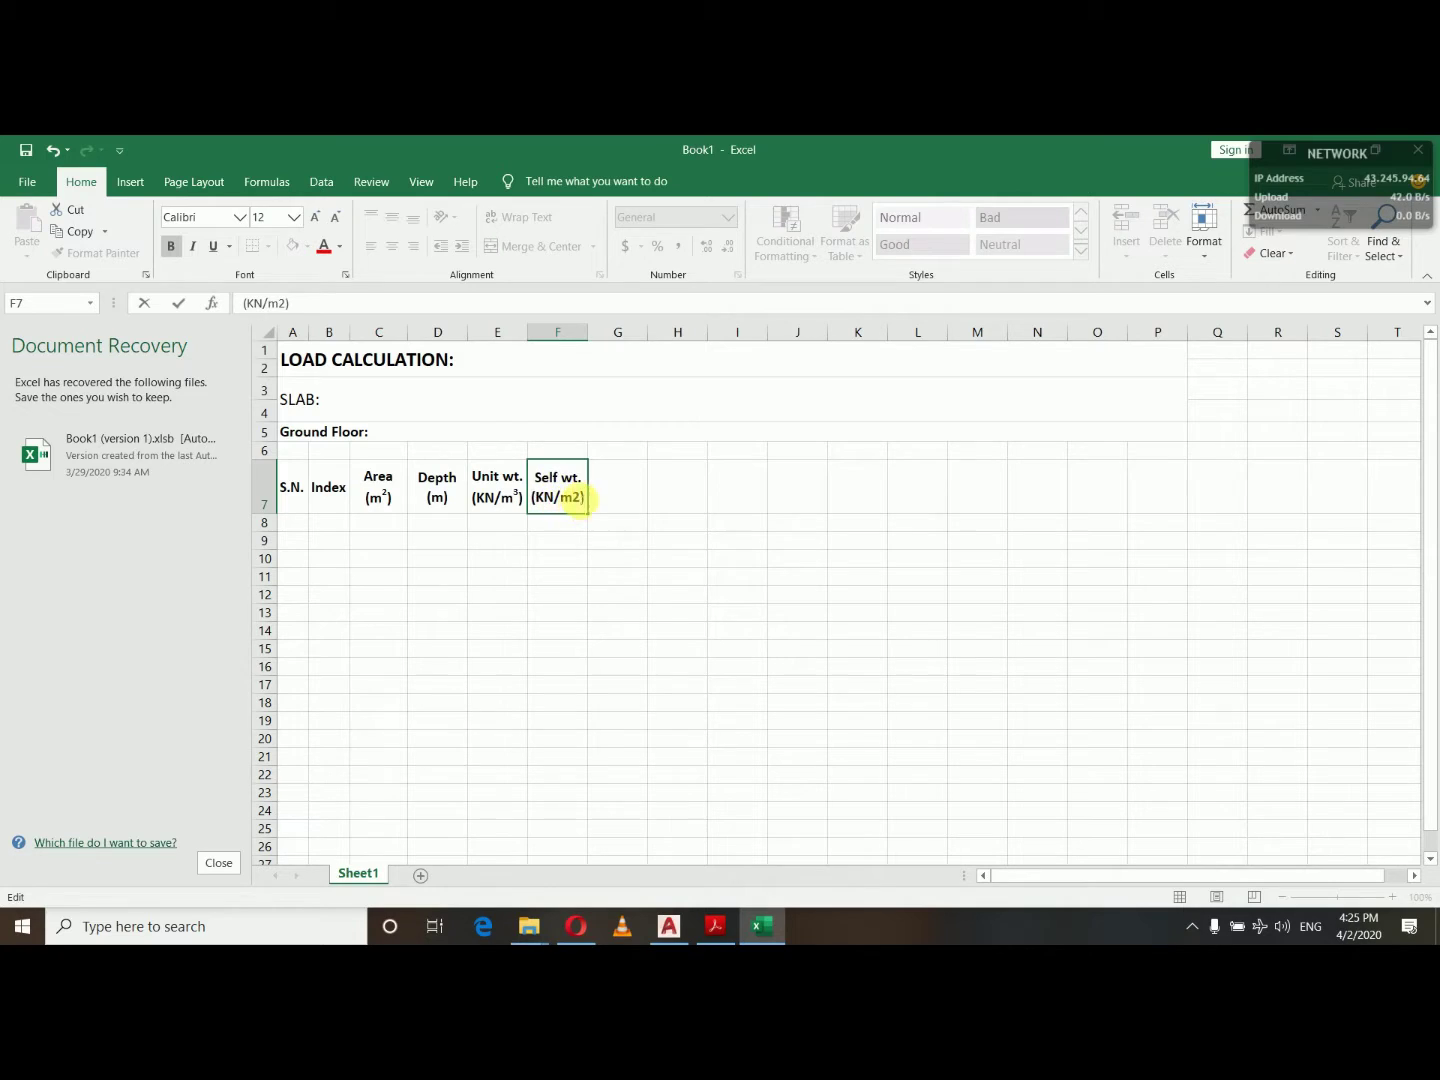
Enter the headers "Live Load LL>3 =0.5*LL LL<3 =0.25*LL", "FF (KN/m²)" and "Total Load Wi(KN)" in G7:I7, with conditions and formulas on separate lines.
key(Tab)
text(Live Load )
text(LL>3)
key(alt+Return)
text(=0.5*LL LL<3)
key(alt+Return)
text(=0.25*LL)
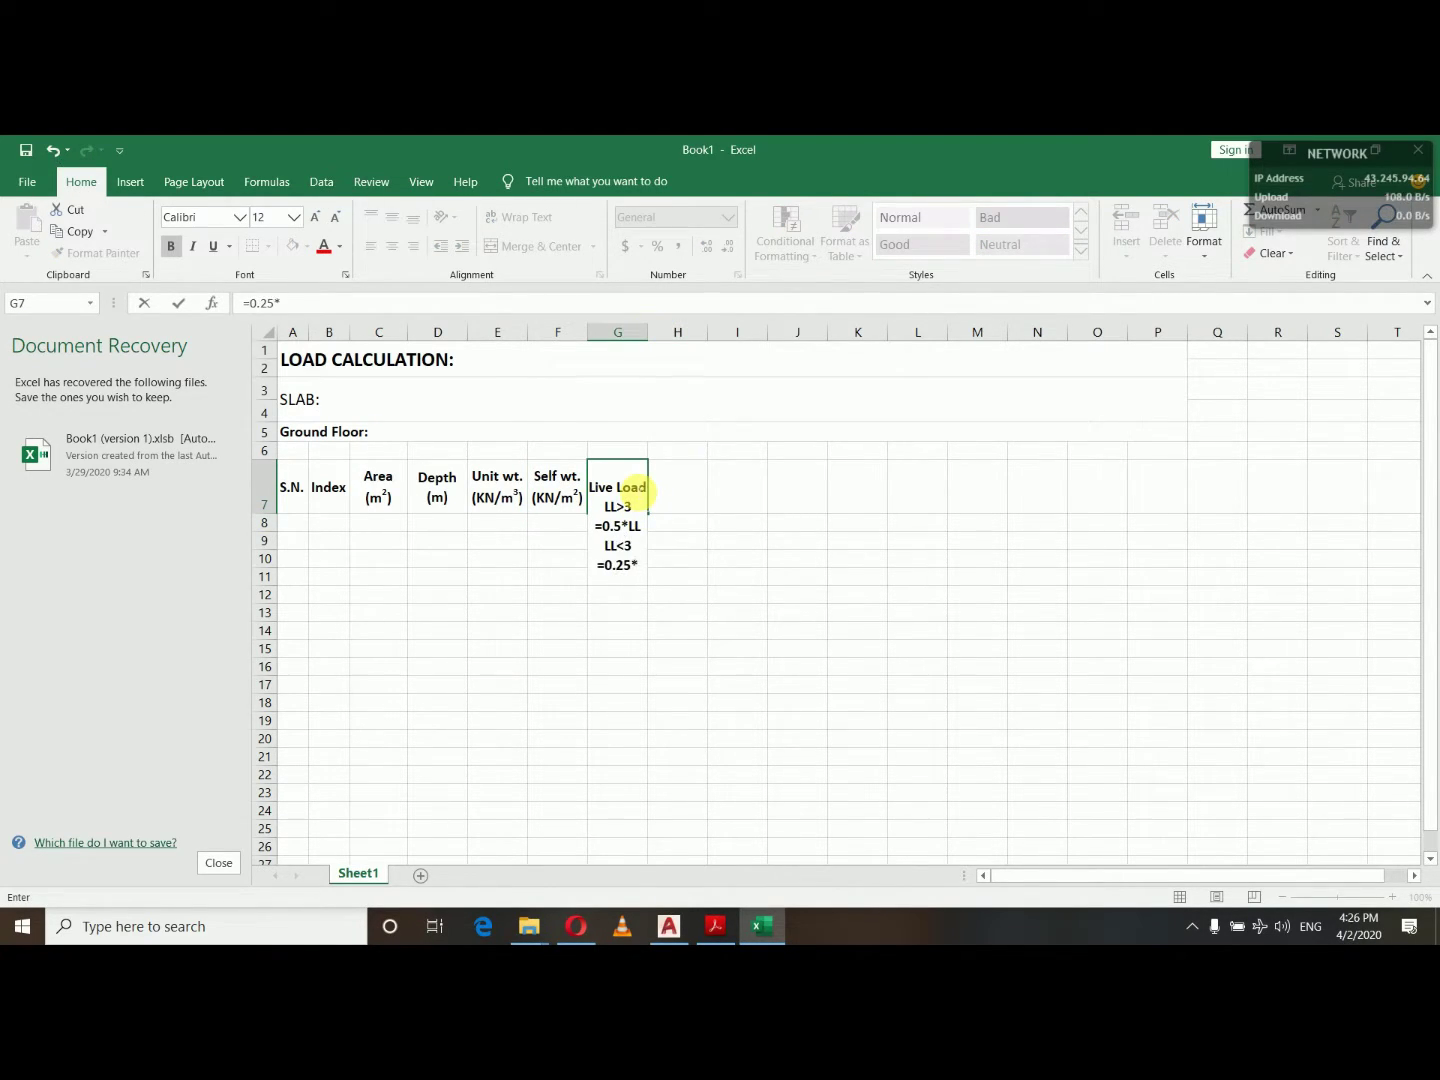
key(Tab)
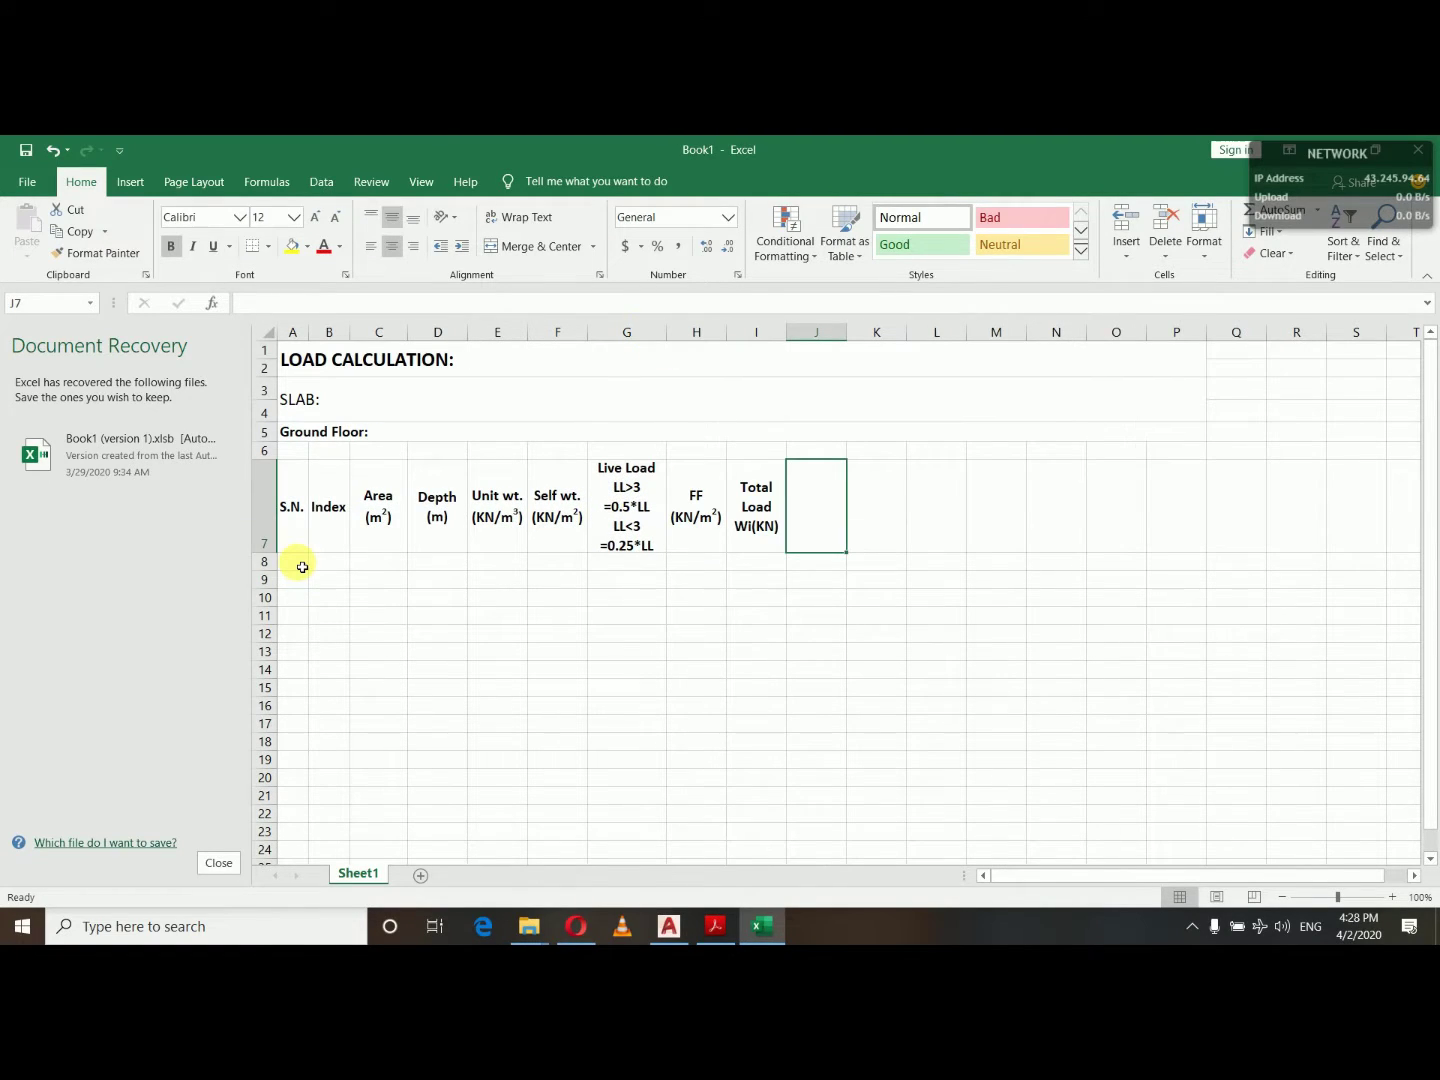
Enter 1 as the first serial number in A8 and center it horizontally and vertically in the cell.
click(302, 566)
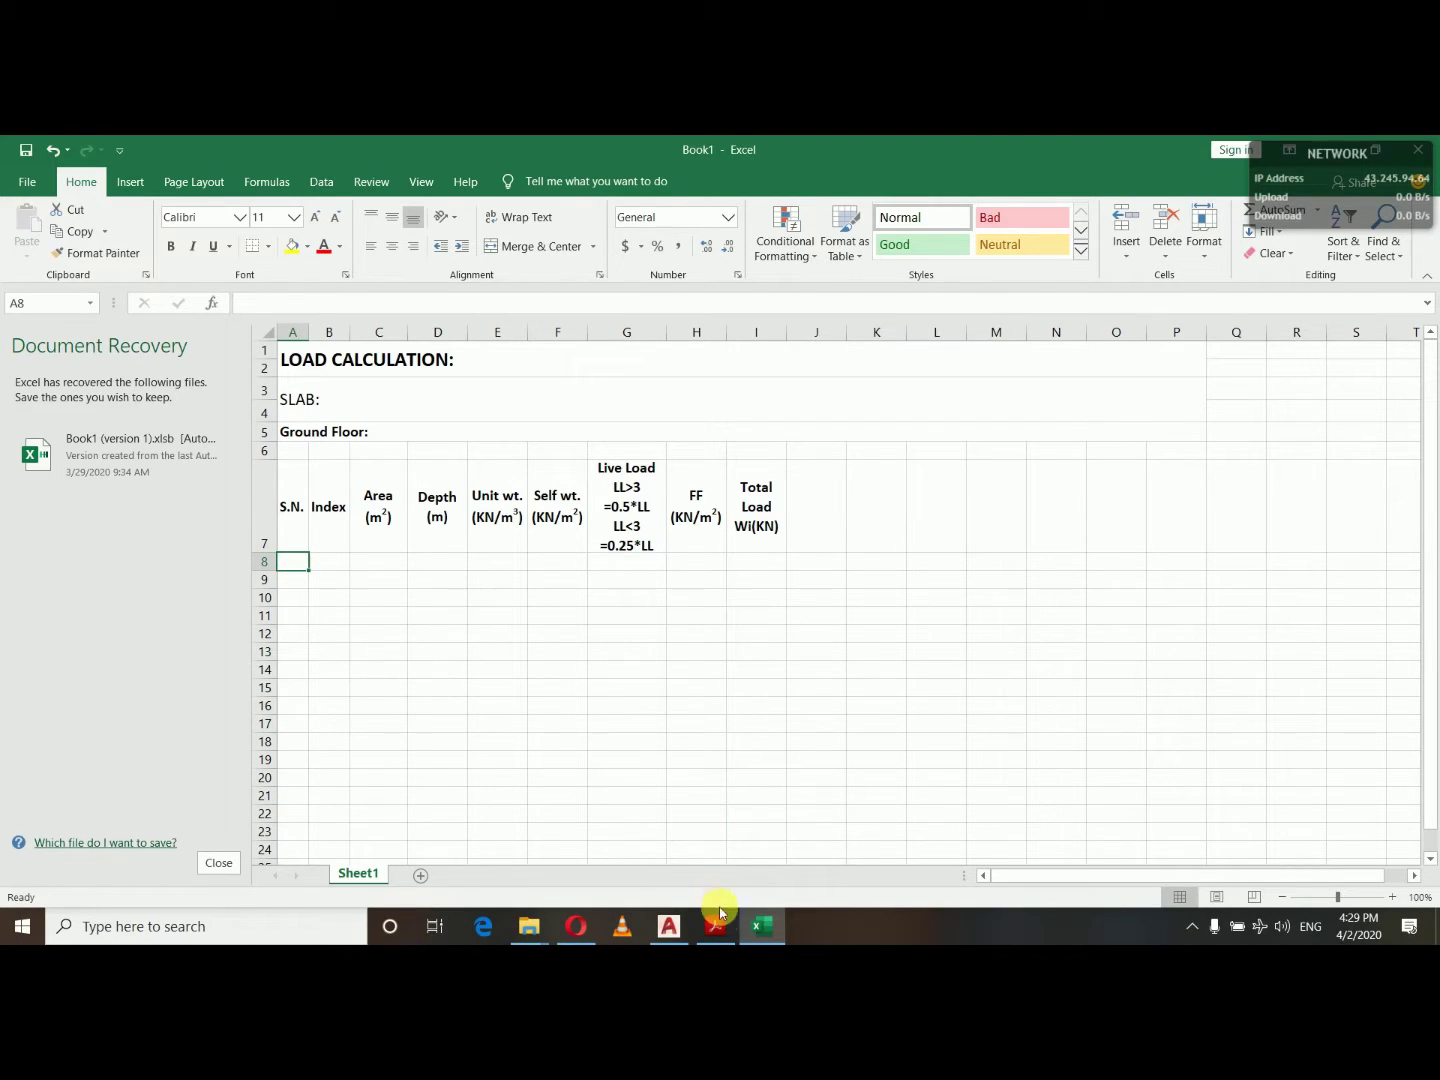
click(668, 926)
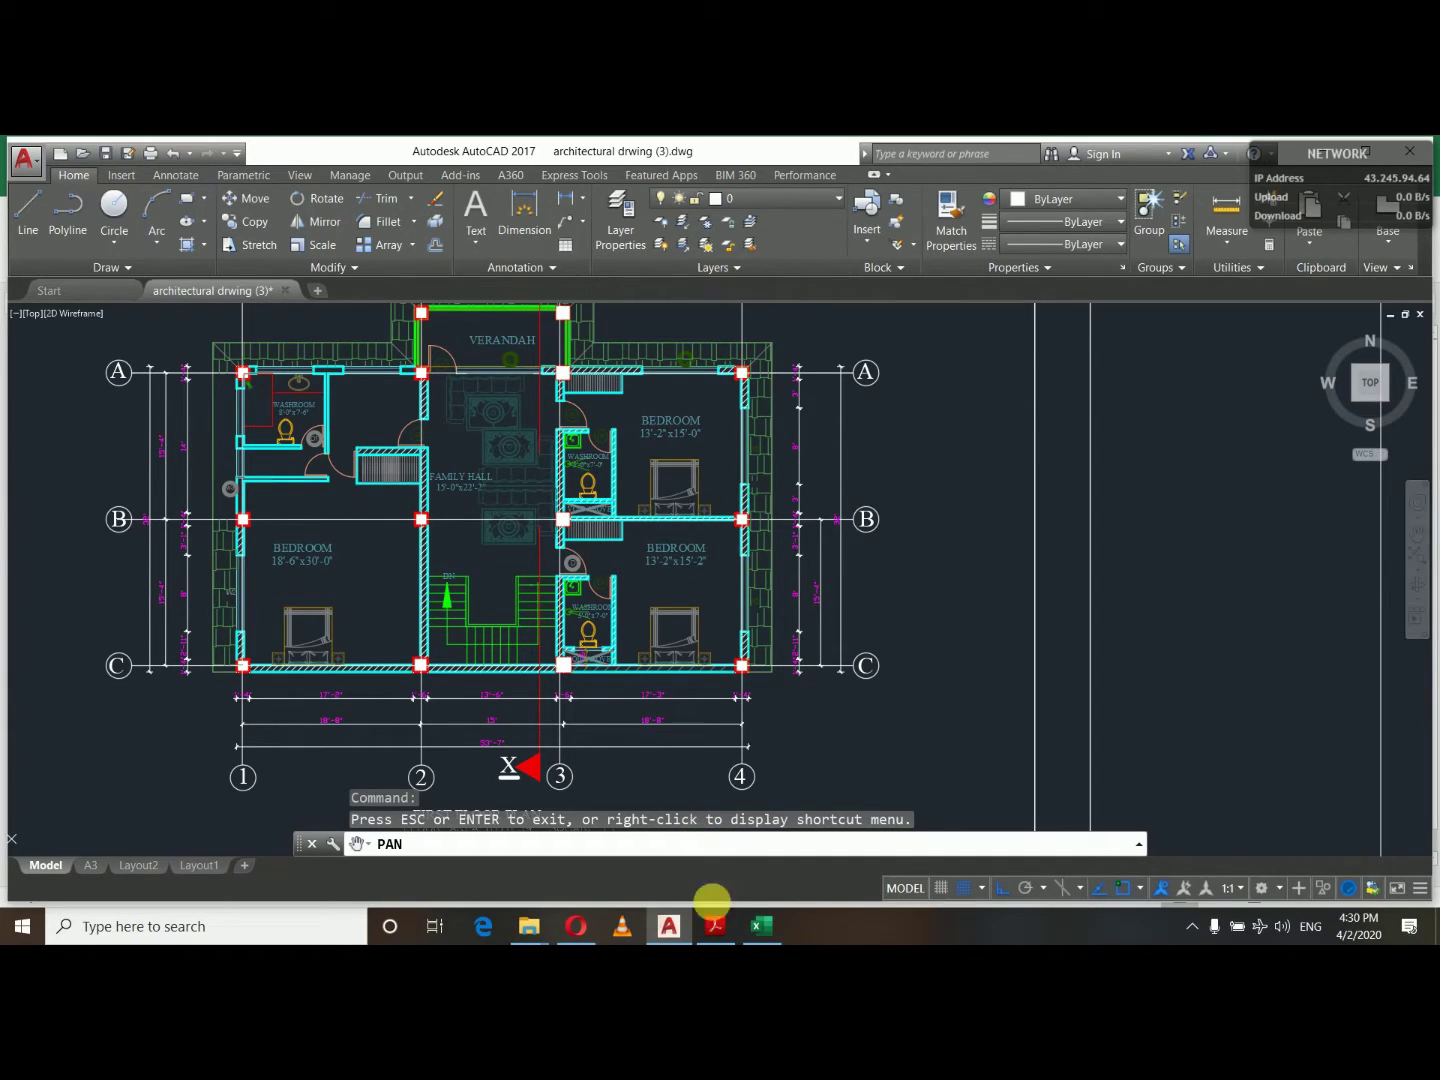
click(760, 926)
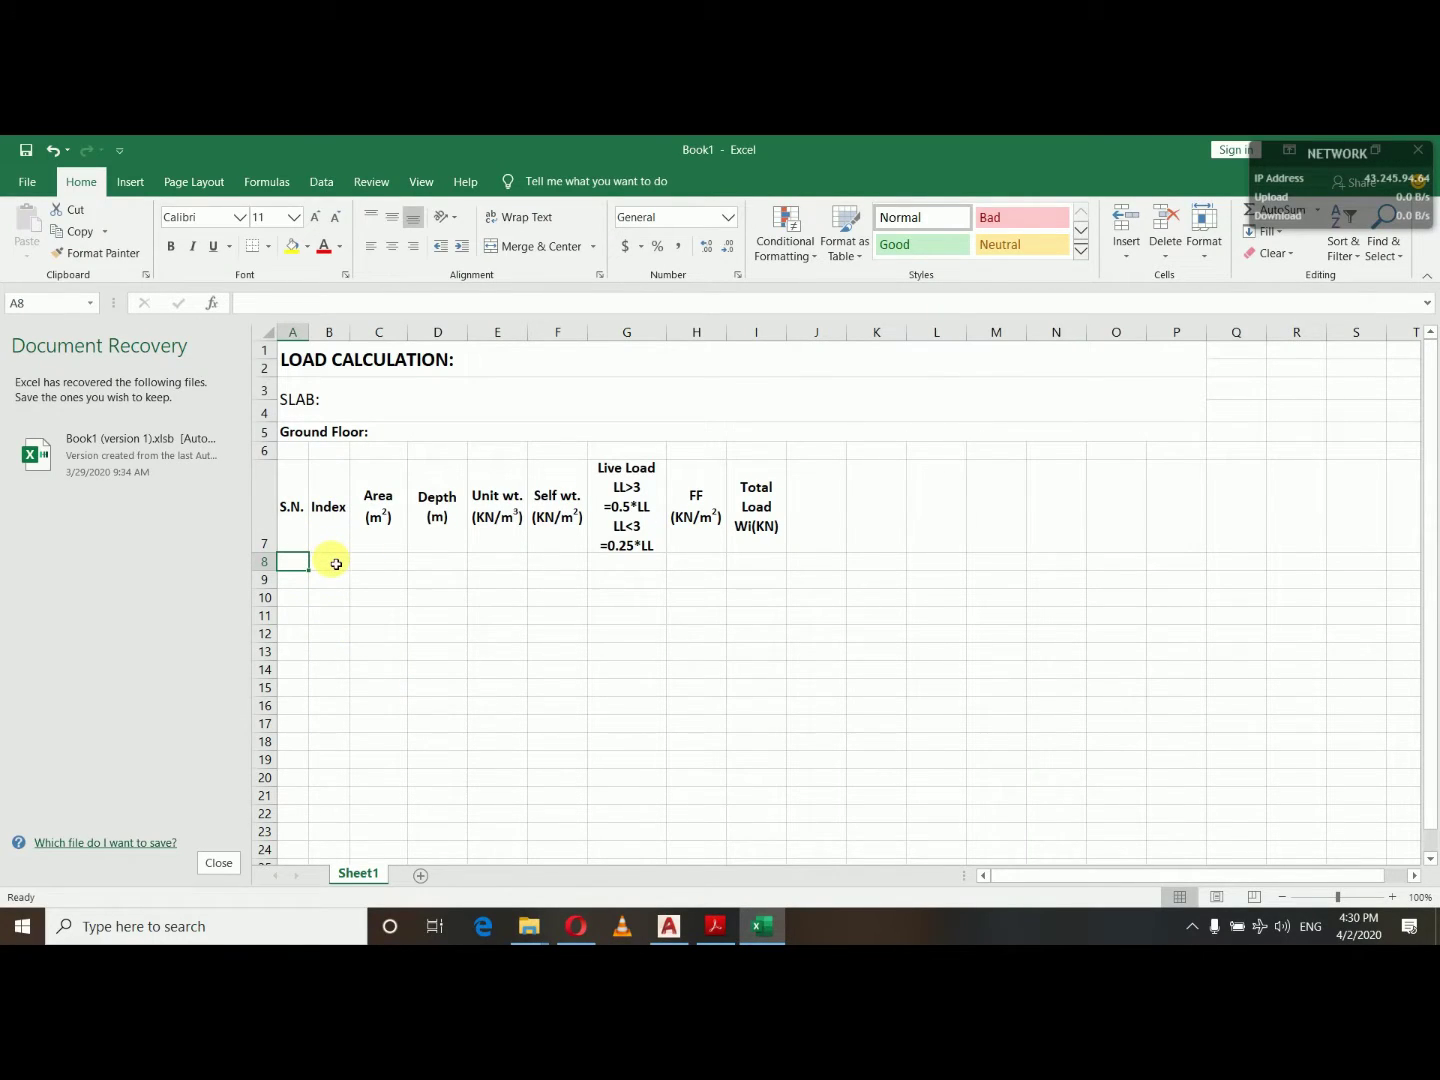
click(296, 566)
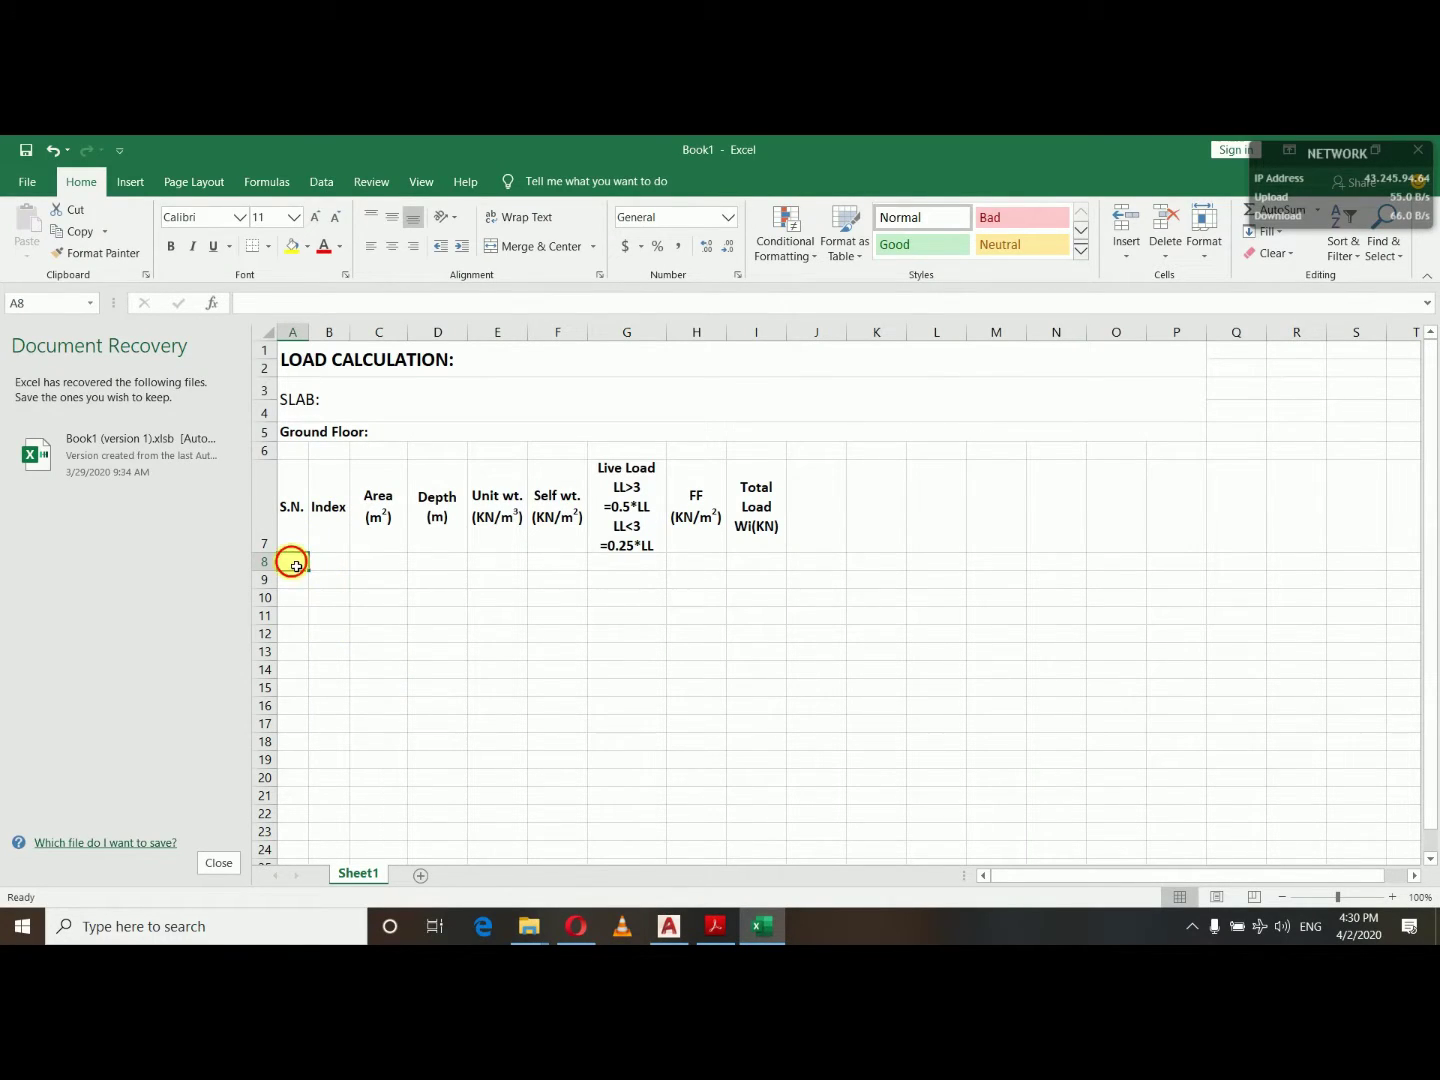
text(1)
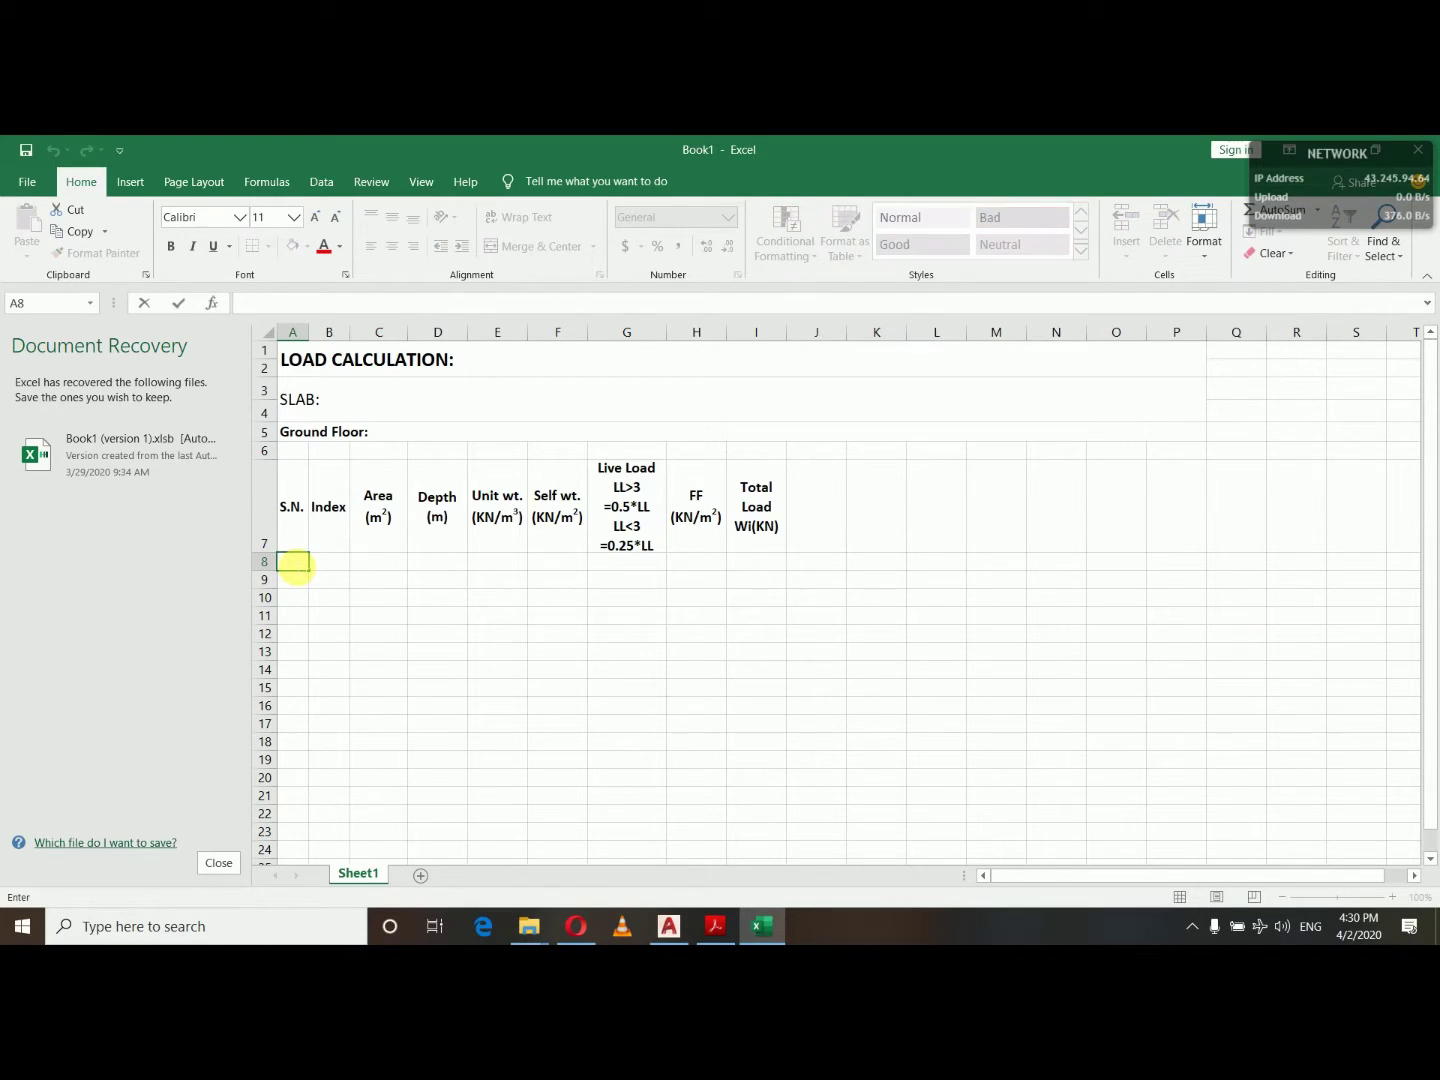
click(330, 566)
click(301, 567)
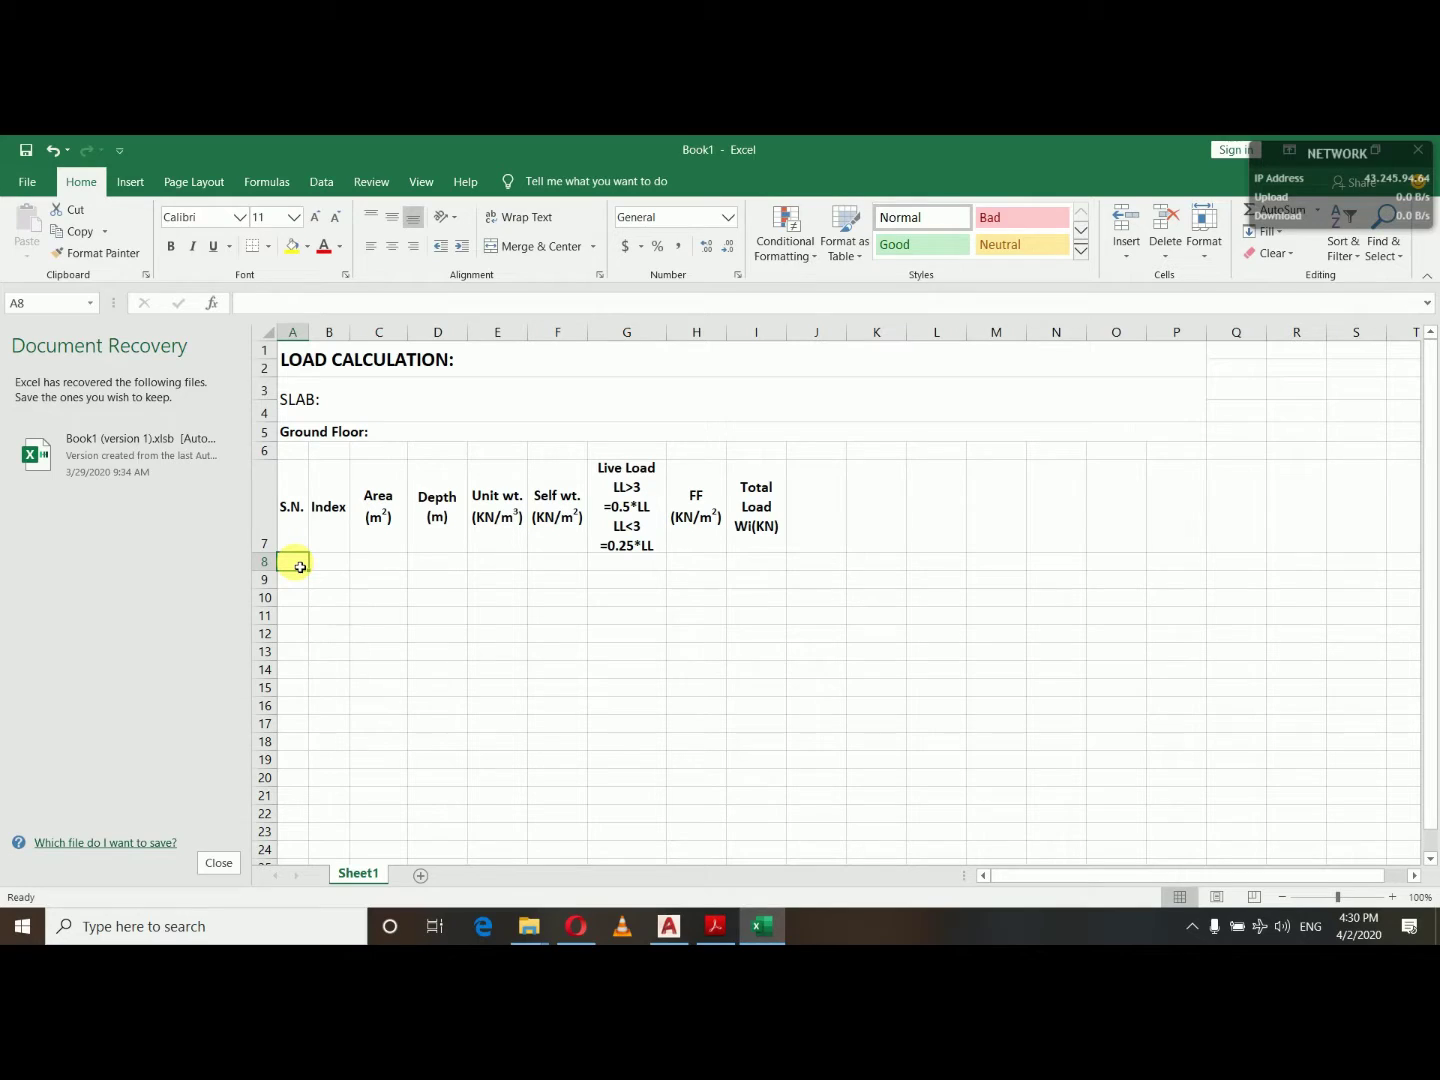
text(1)
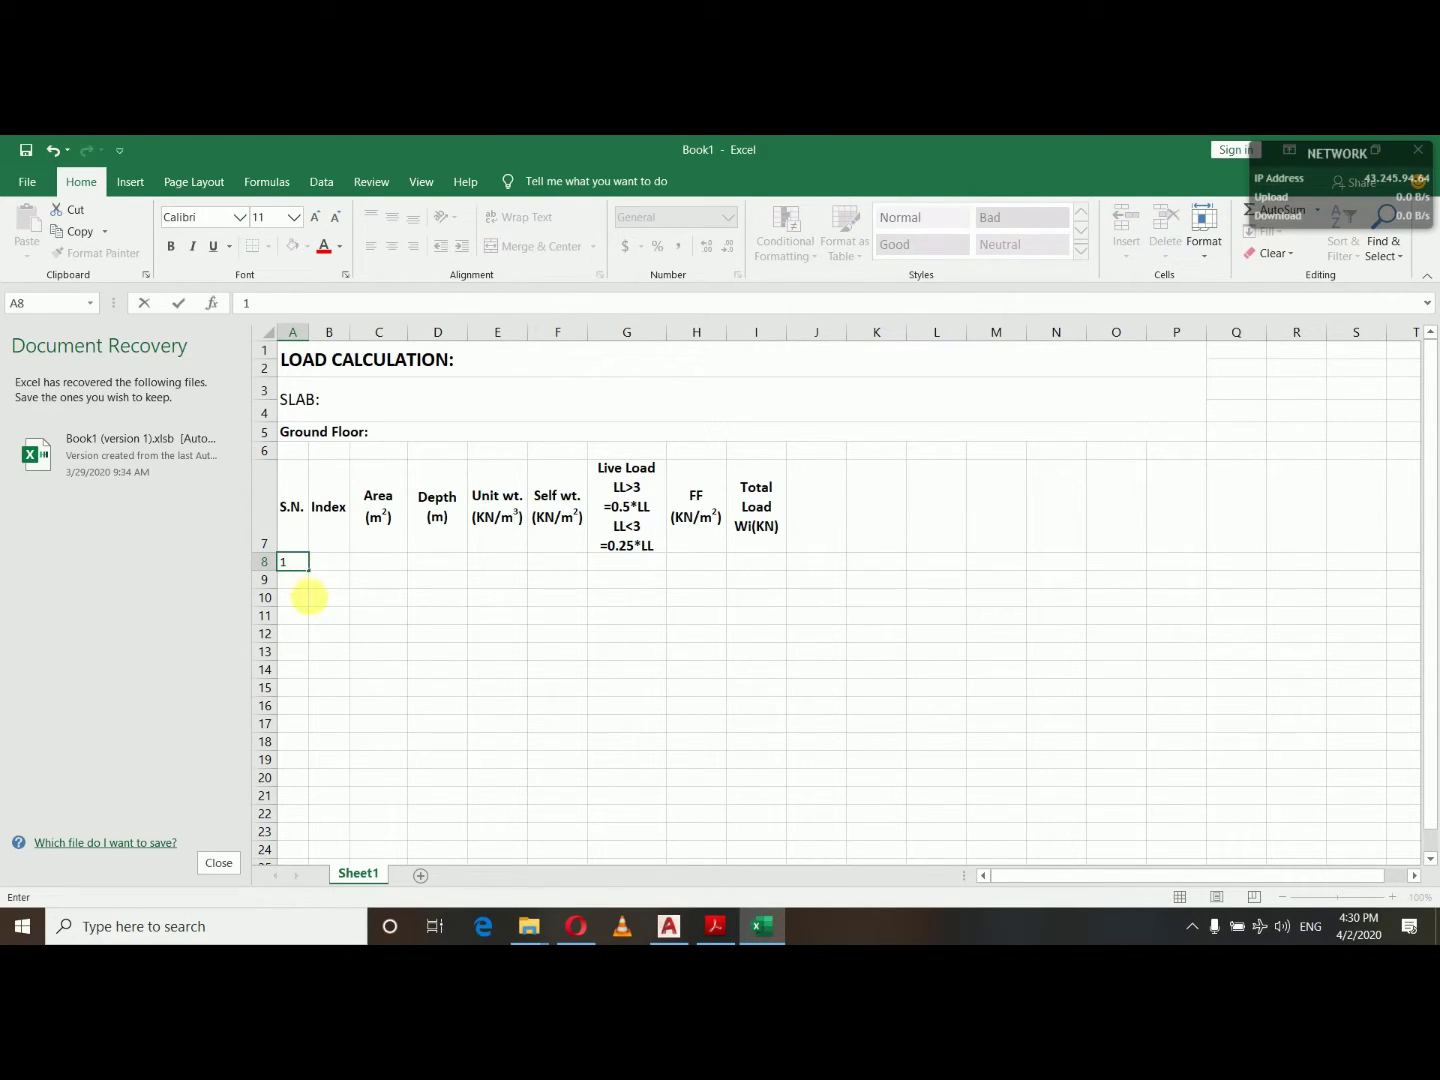
key(F2)
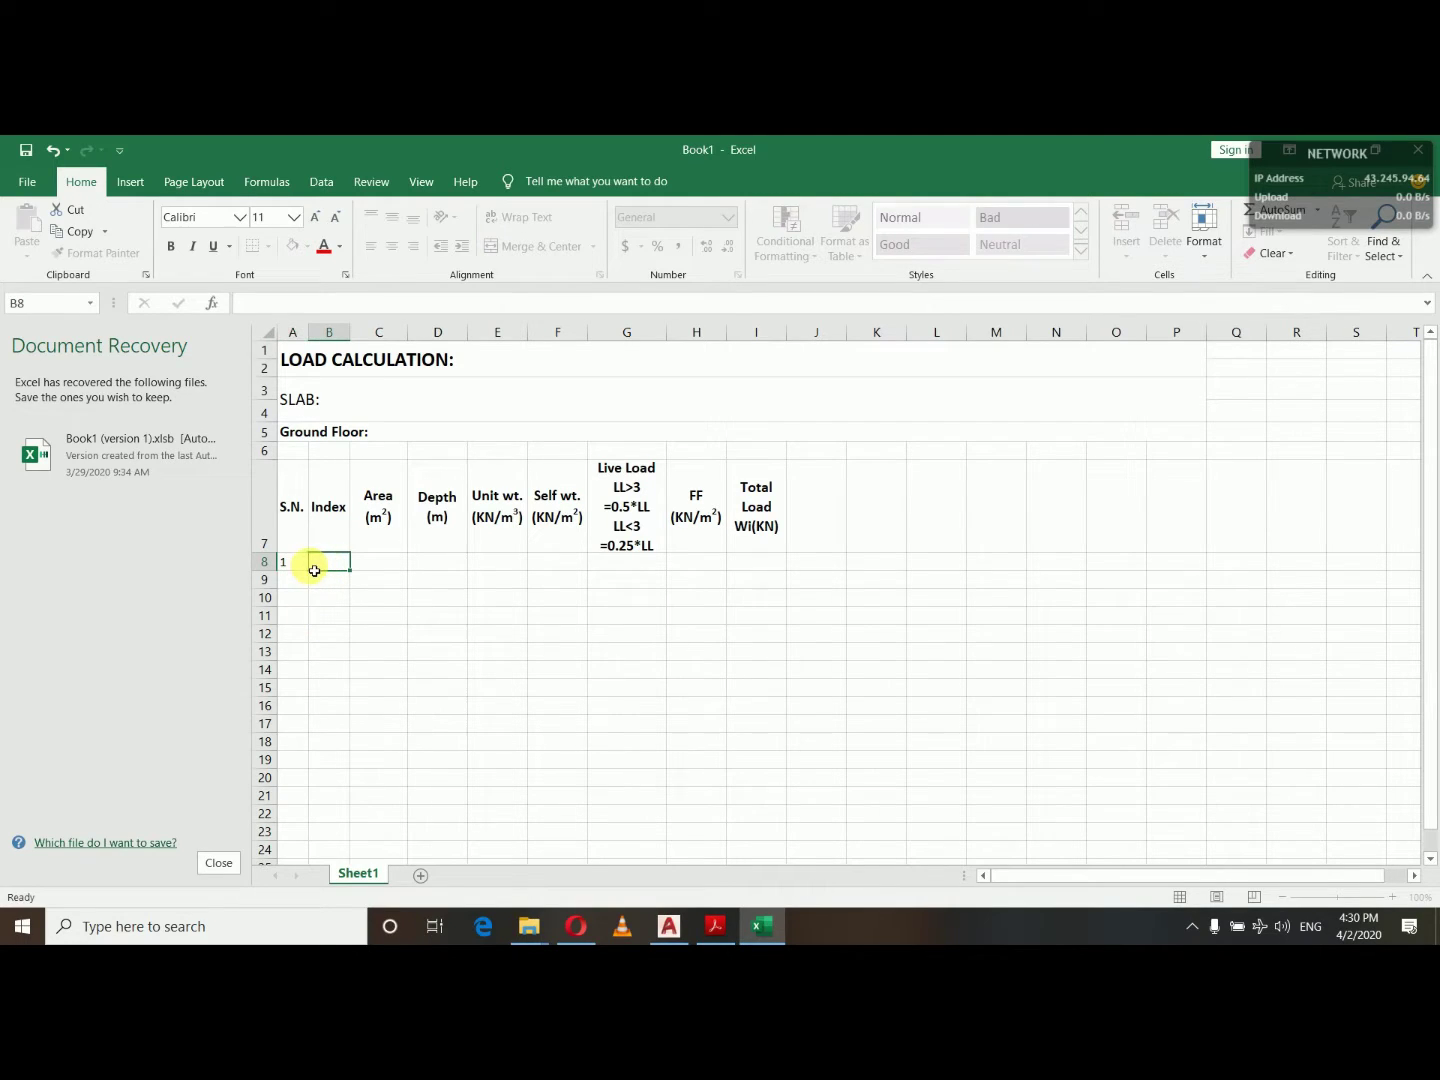
click(298, 565)
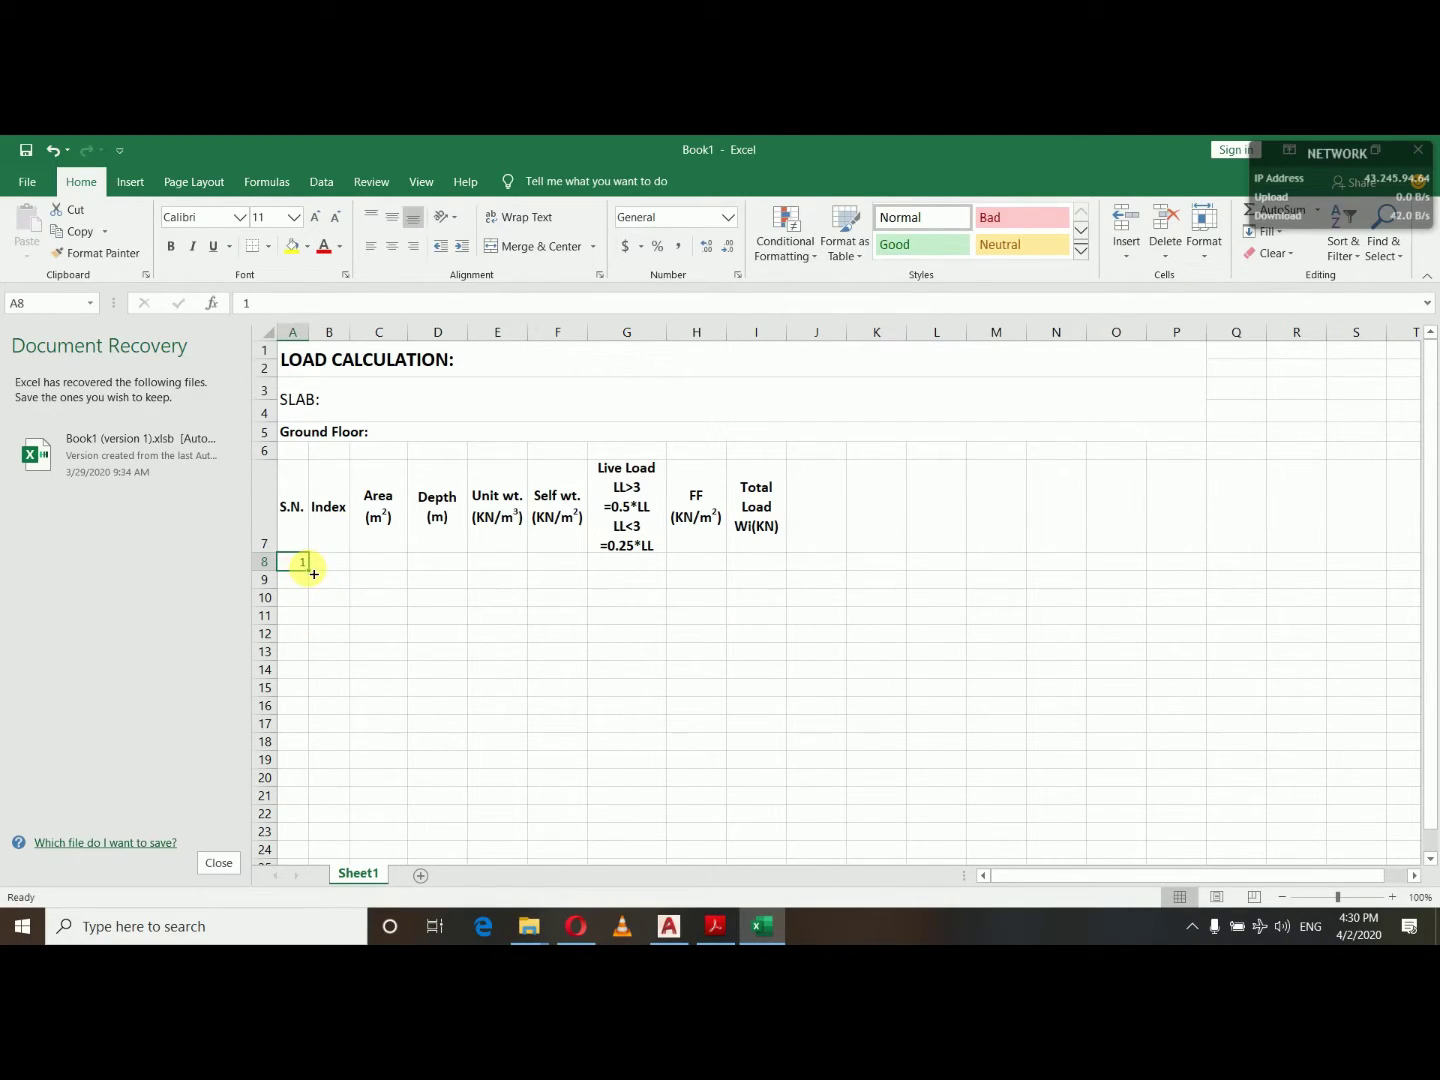
click(393, 219)
click(391, 245)
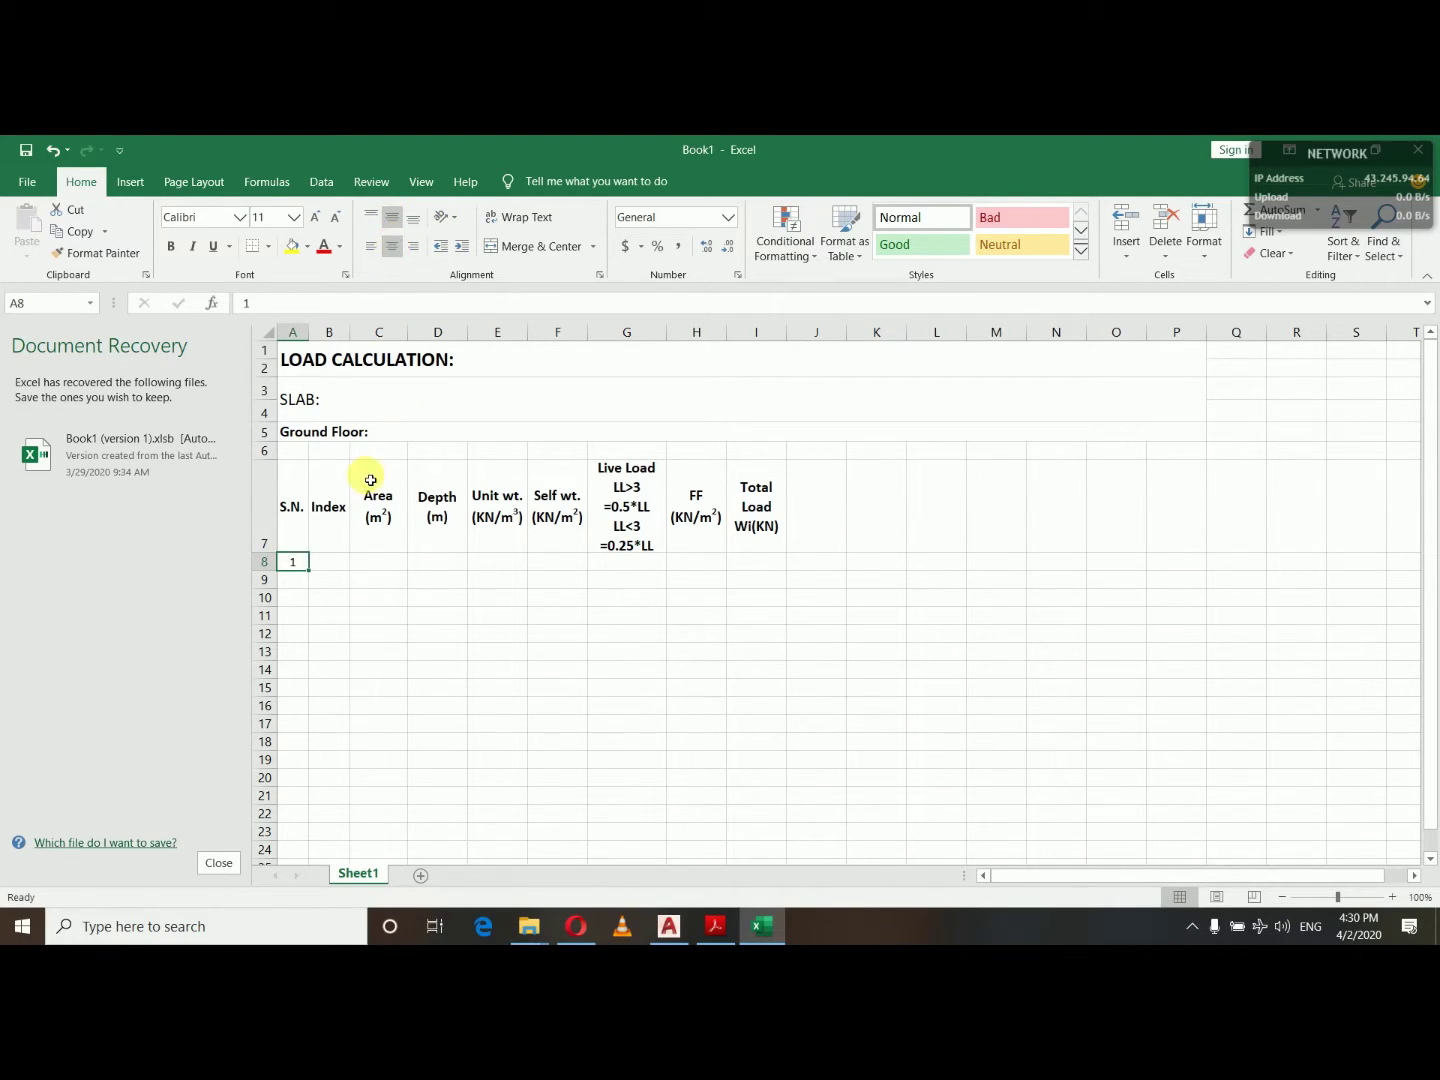
Fill the serial numbers from A8 down to A12 as a series from 1 to 5.
drag(312, 573, 314, 624)
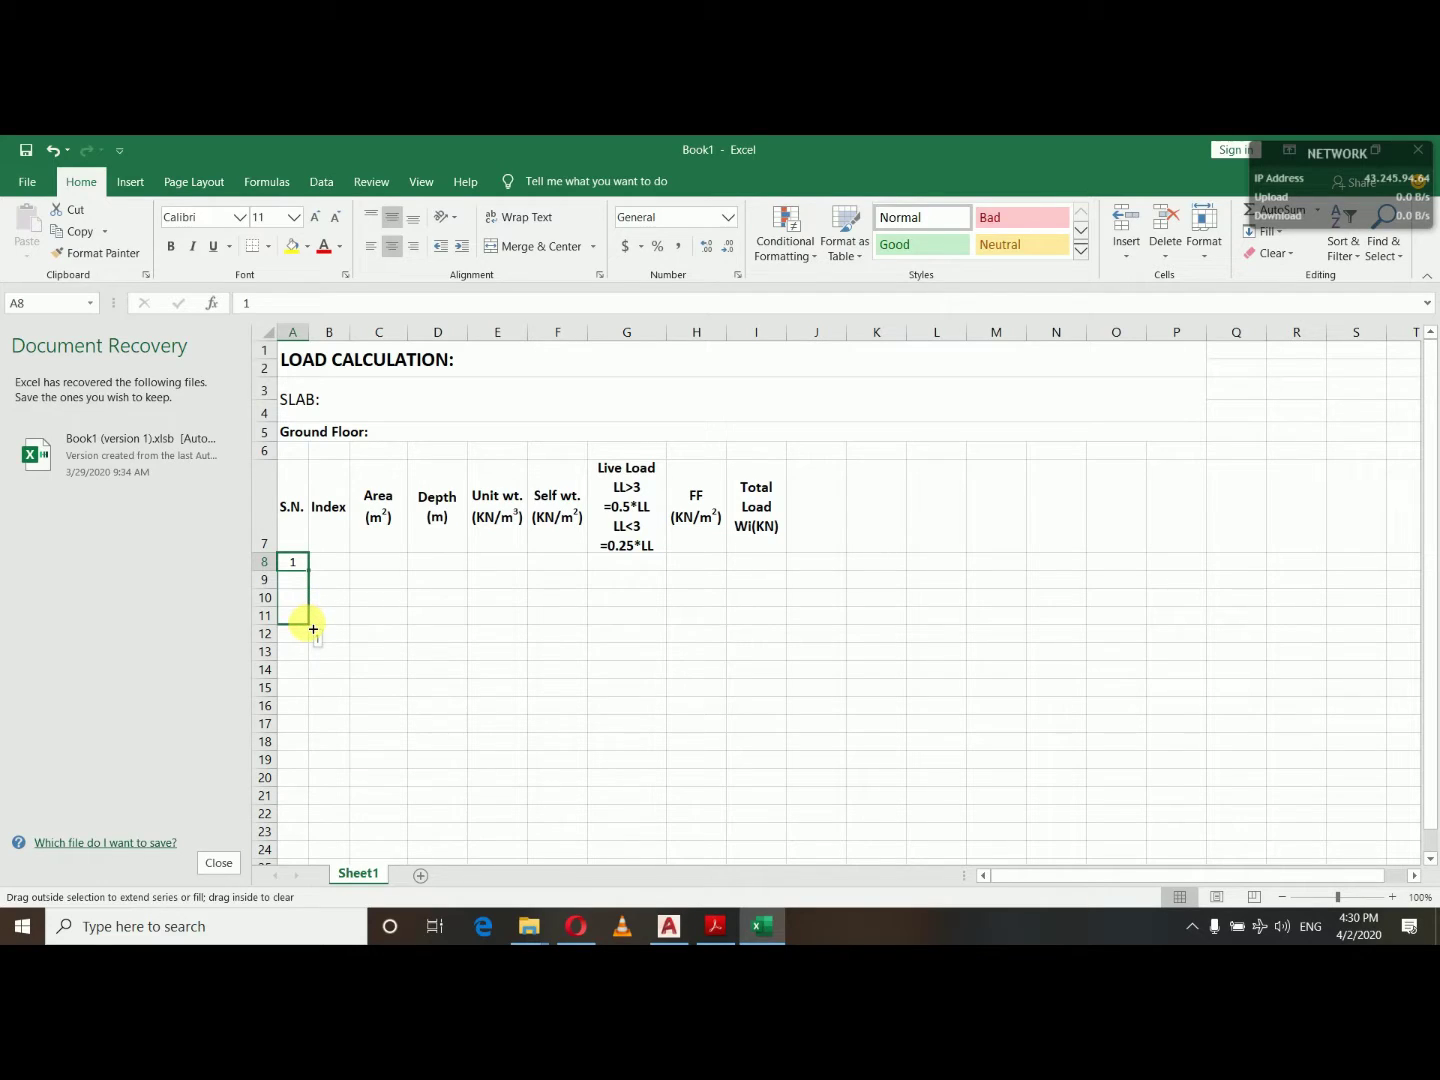
drag(312, 640, 313, 640)
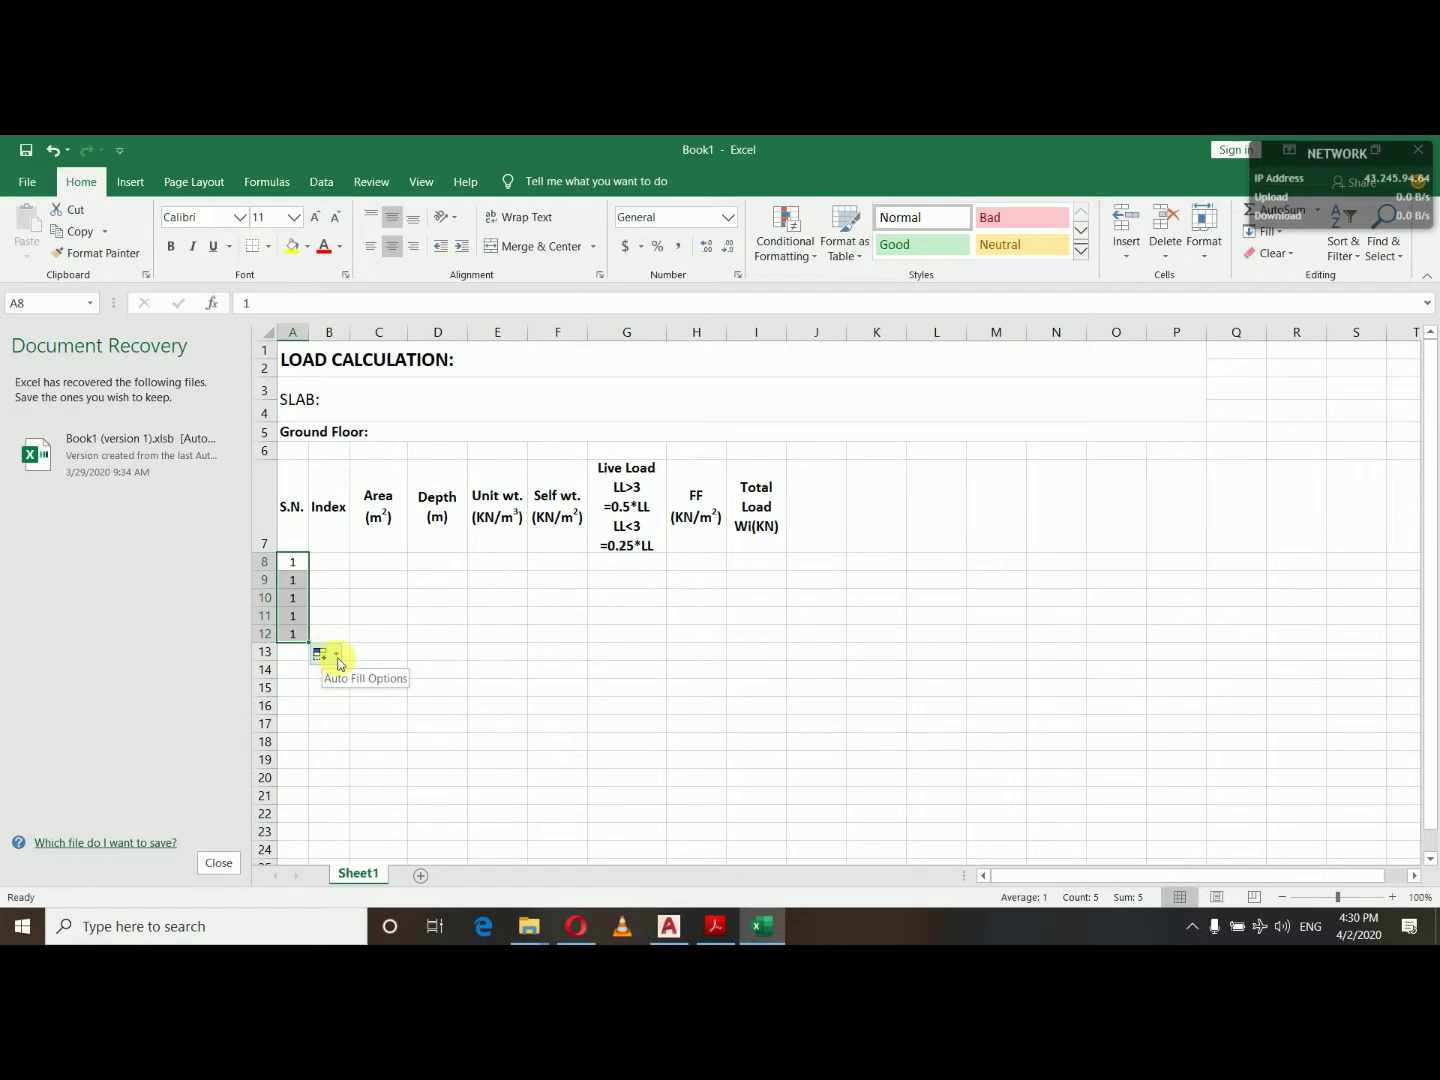
click(337, 656)
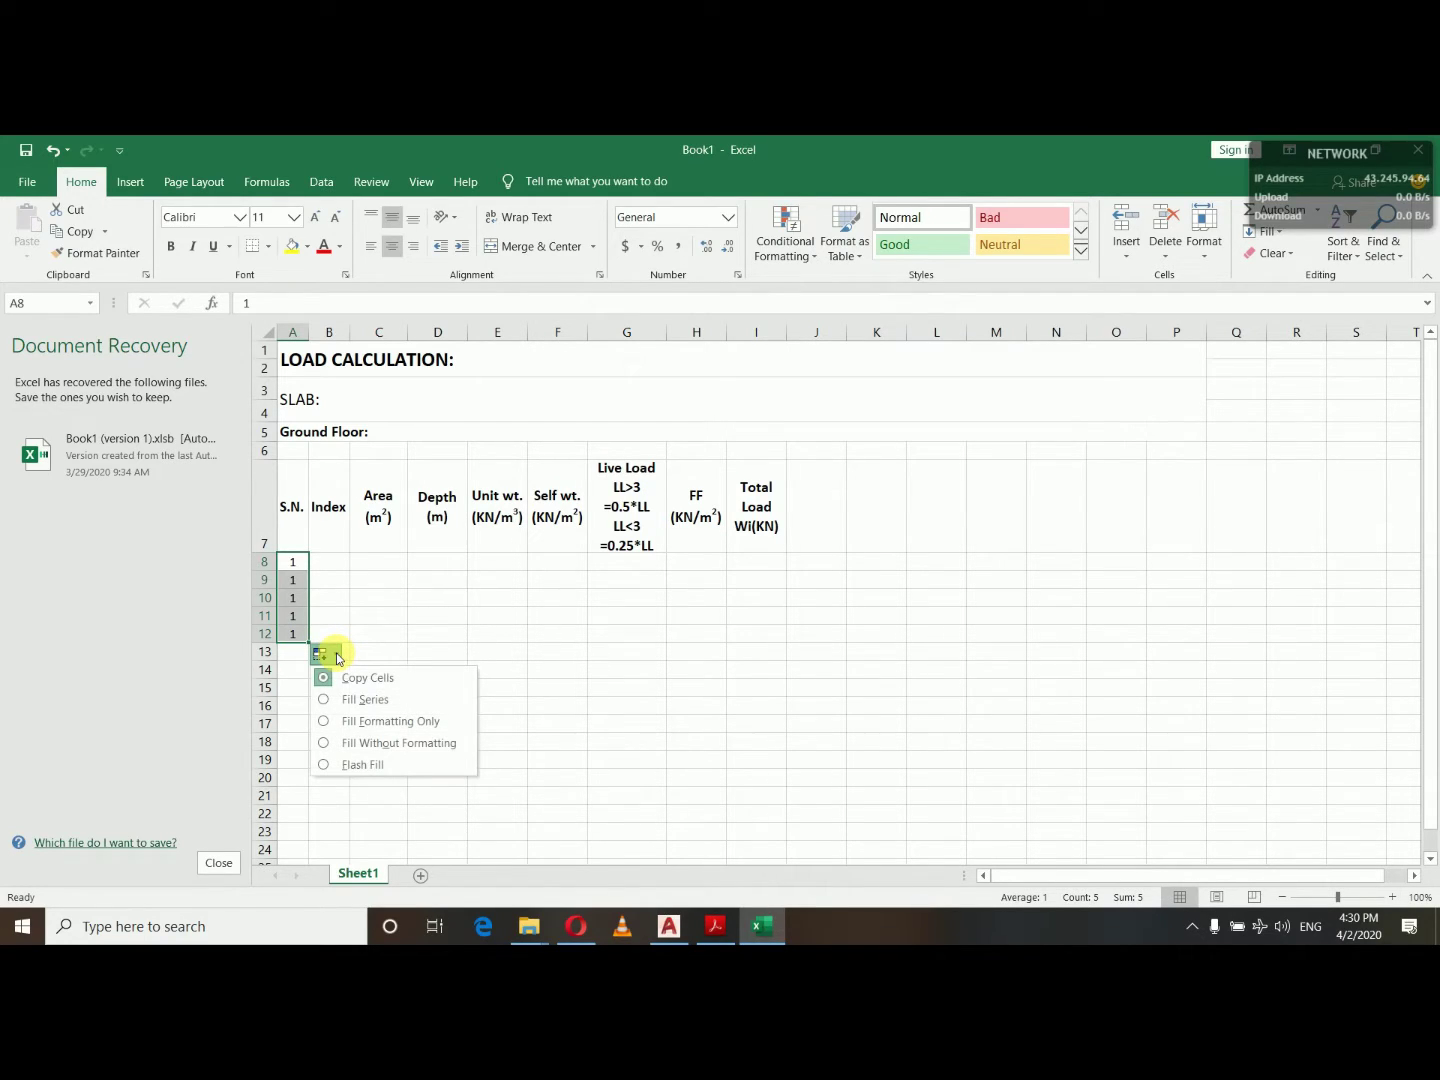
click(335, 700)
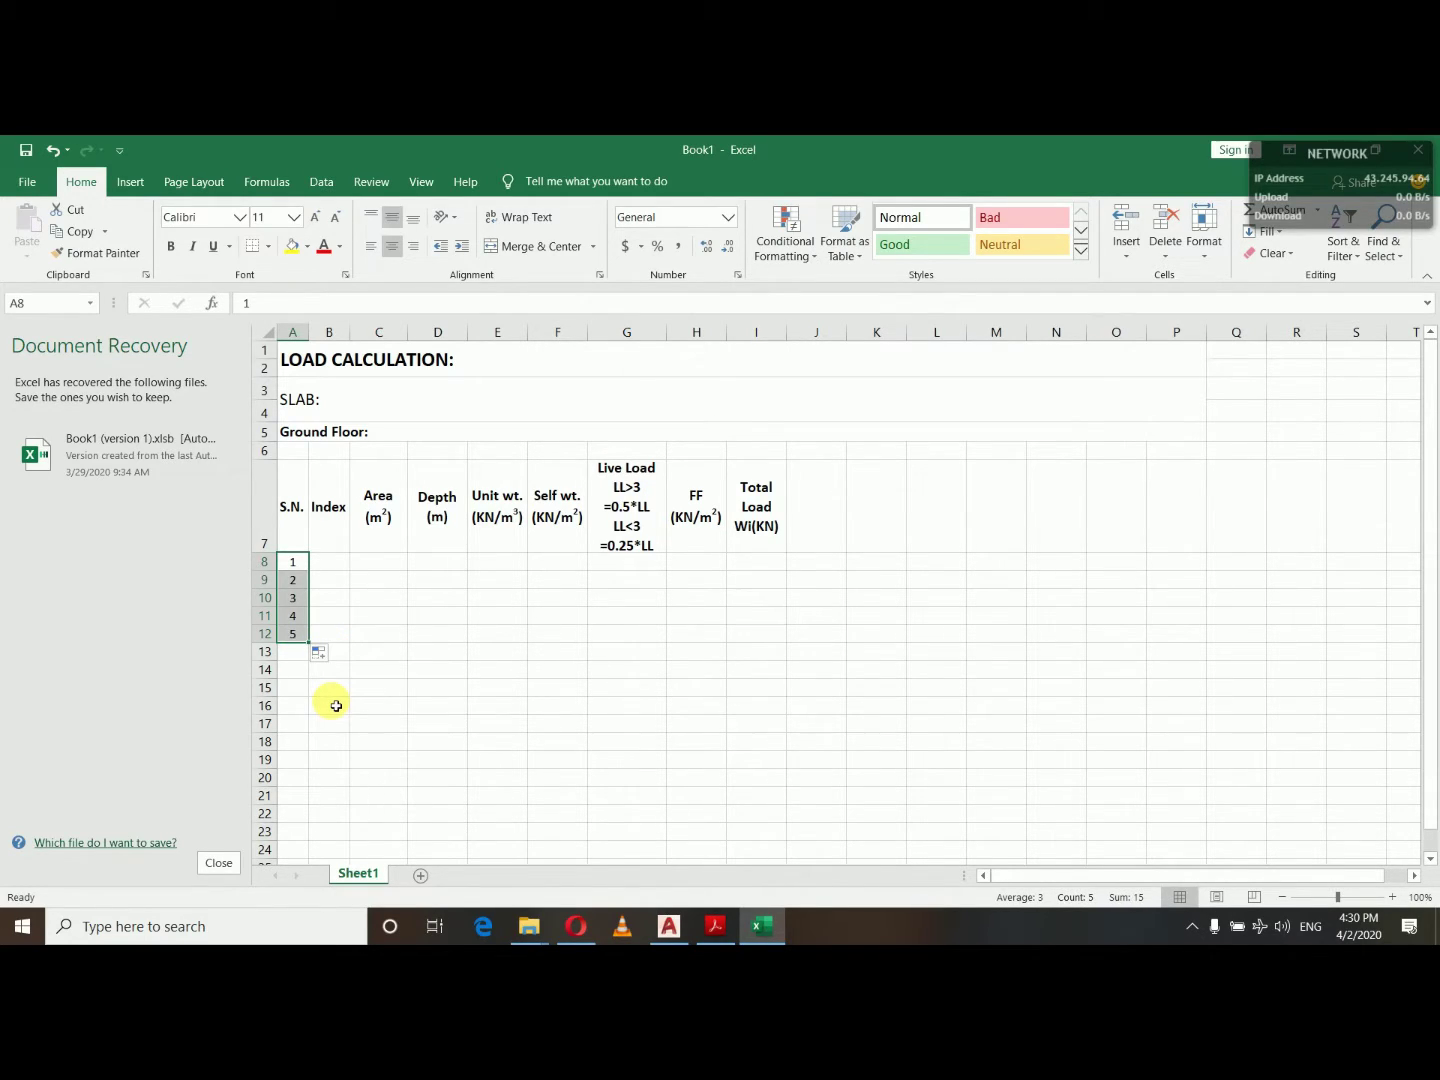
Switch to AutoCAD, leave the Pan command and look up the AREA command for measuring the slab panels.
click(330, 567)
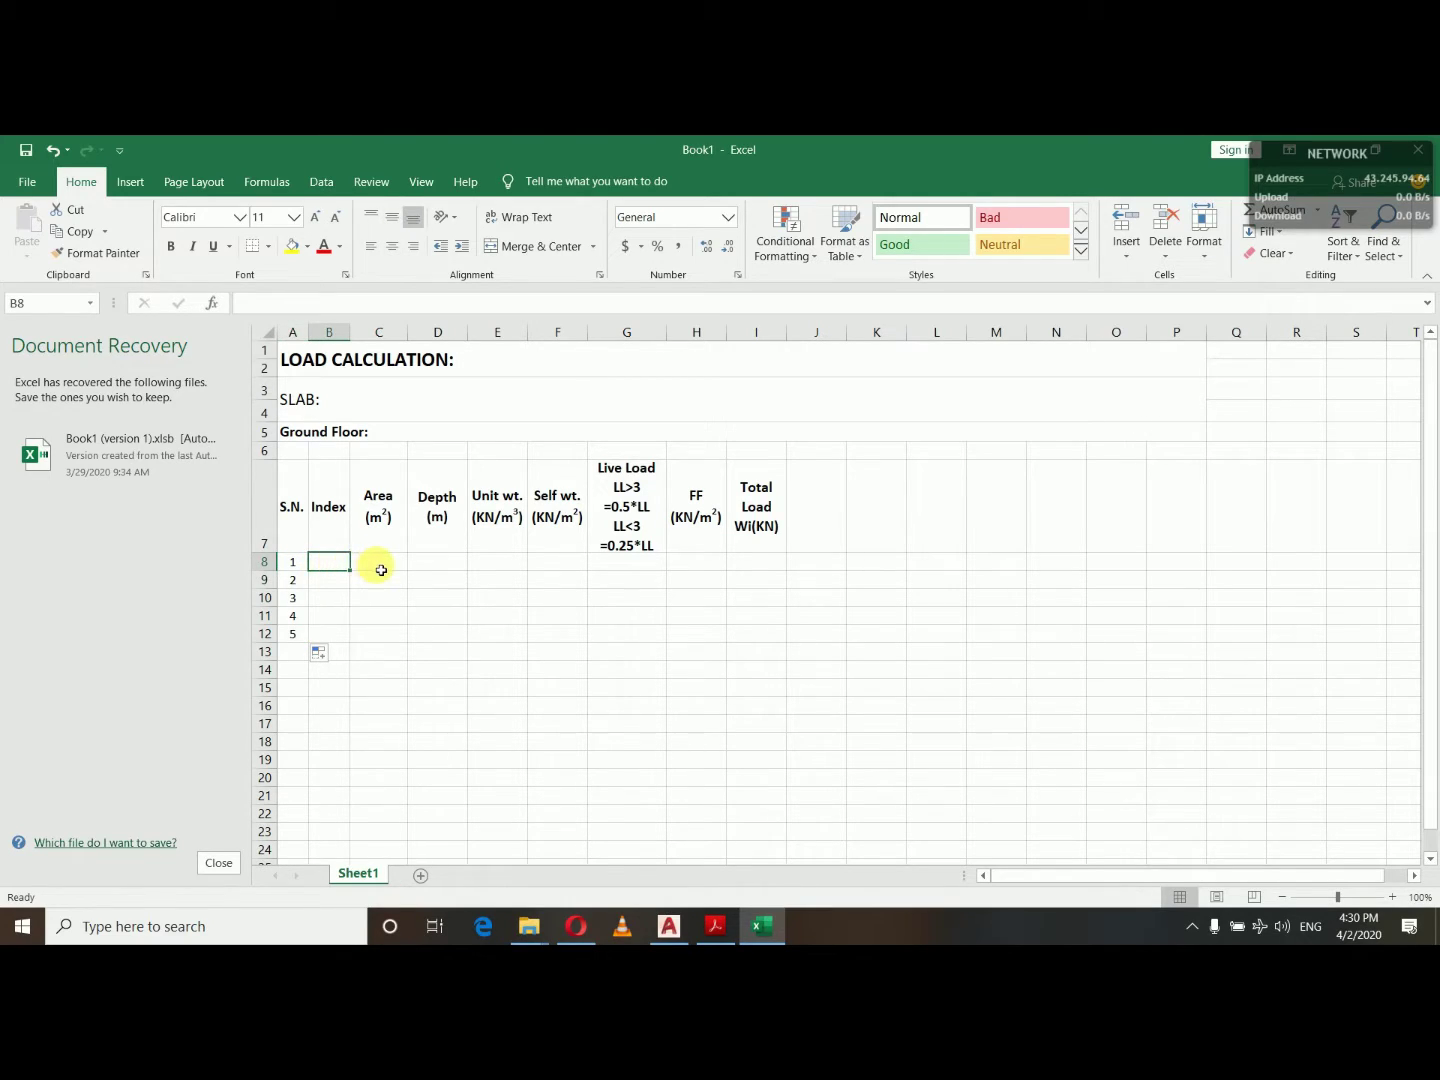
click(381, 570)
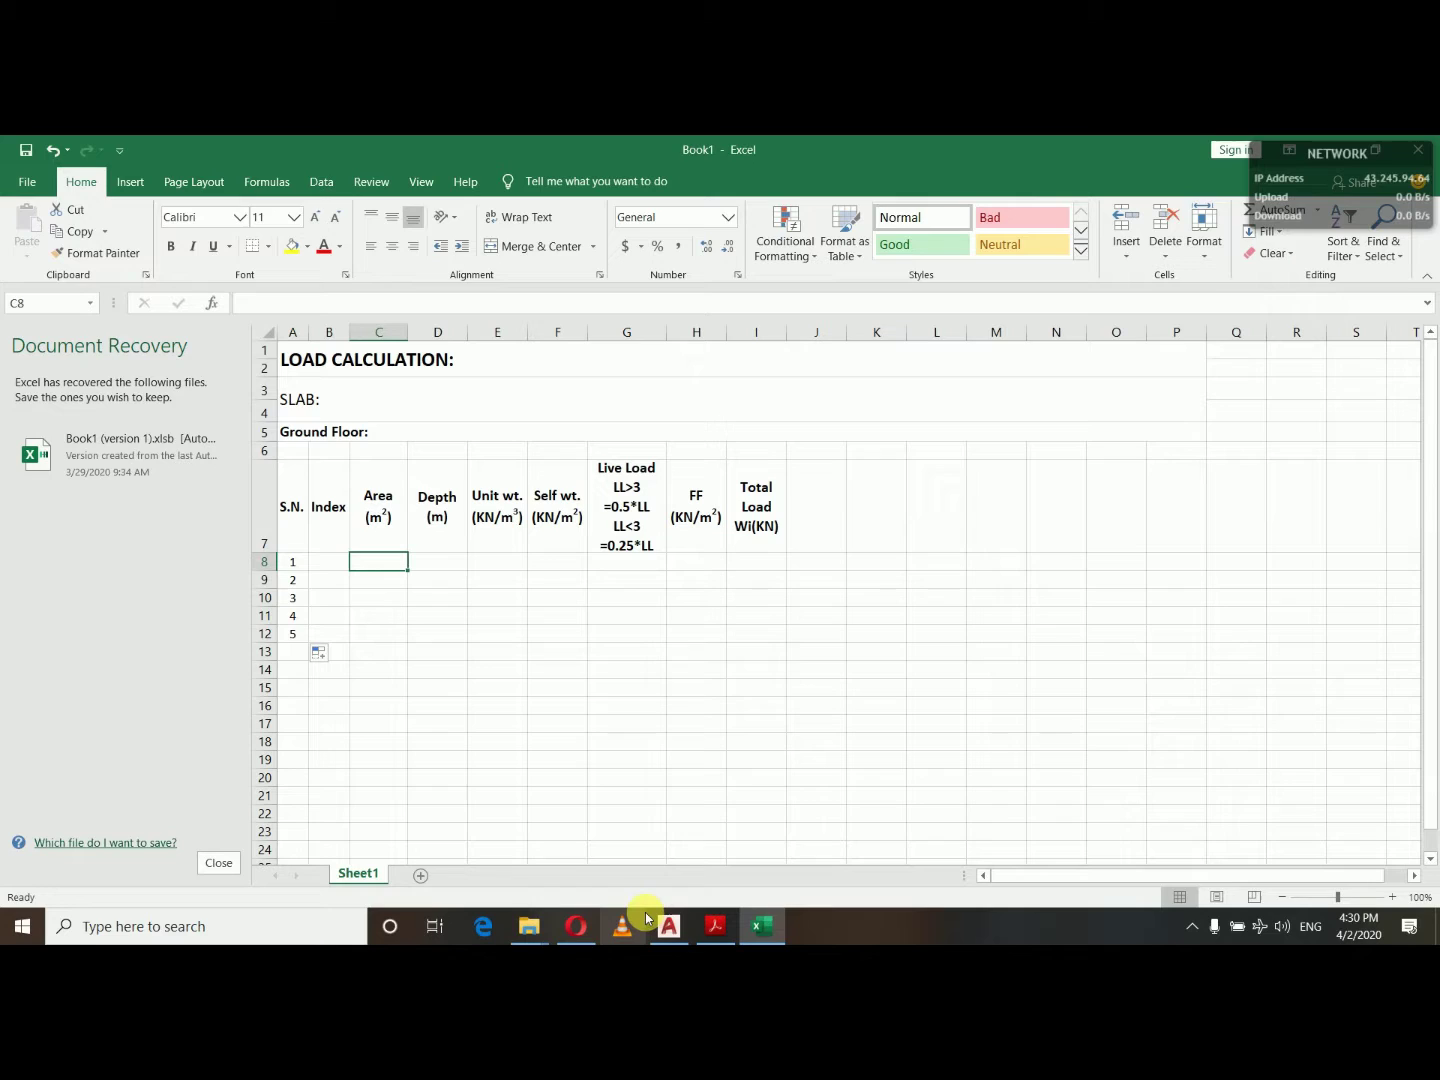
mouse_move(670, 930)
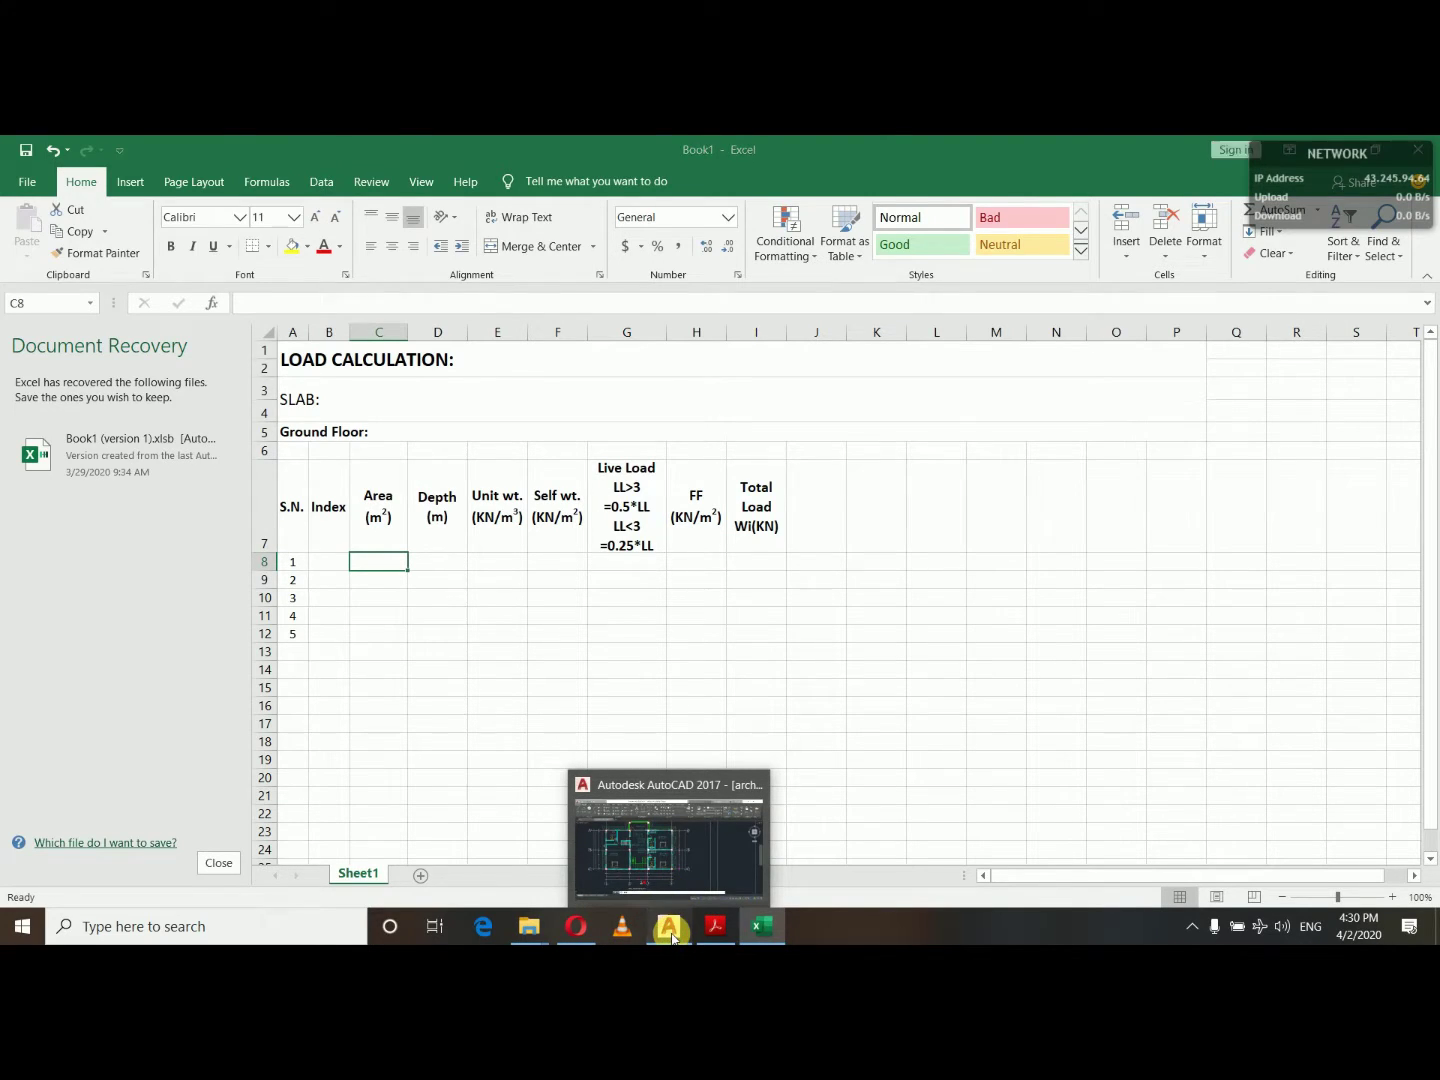
click(670, 930)
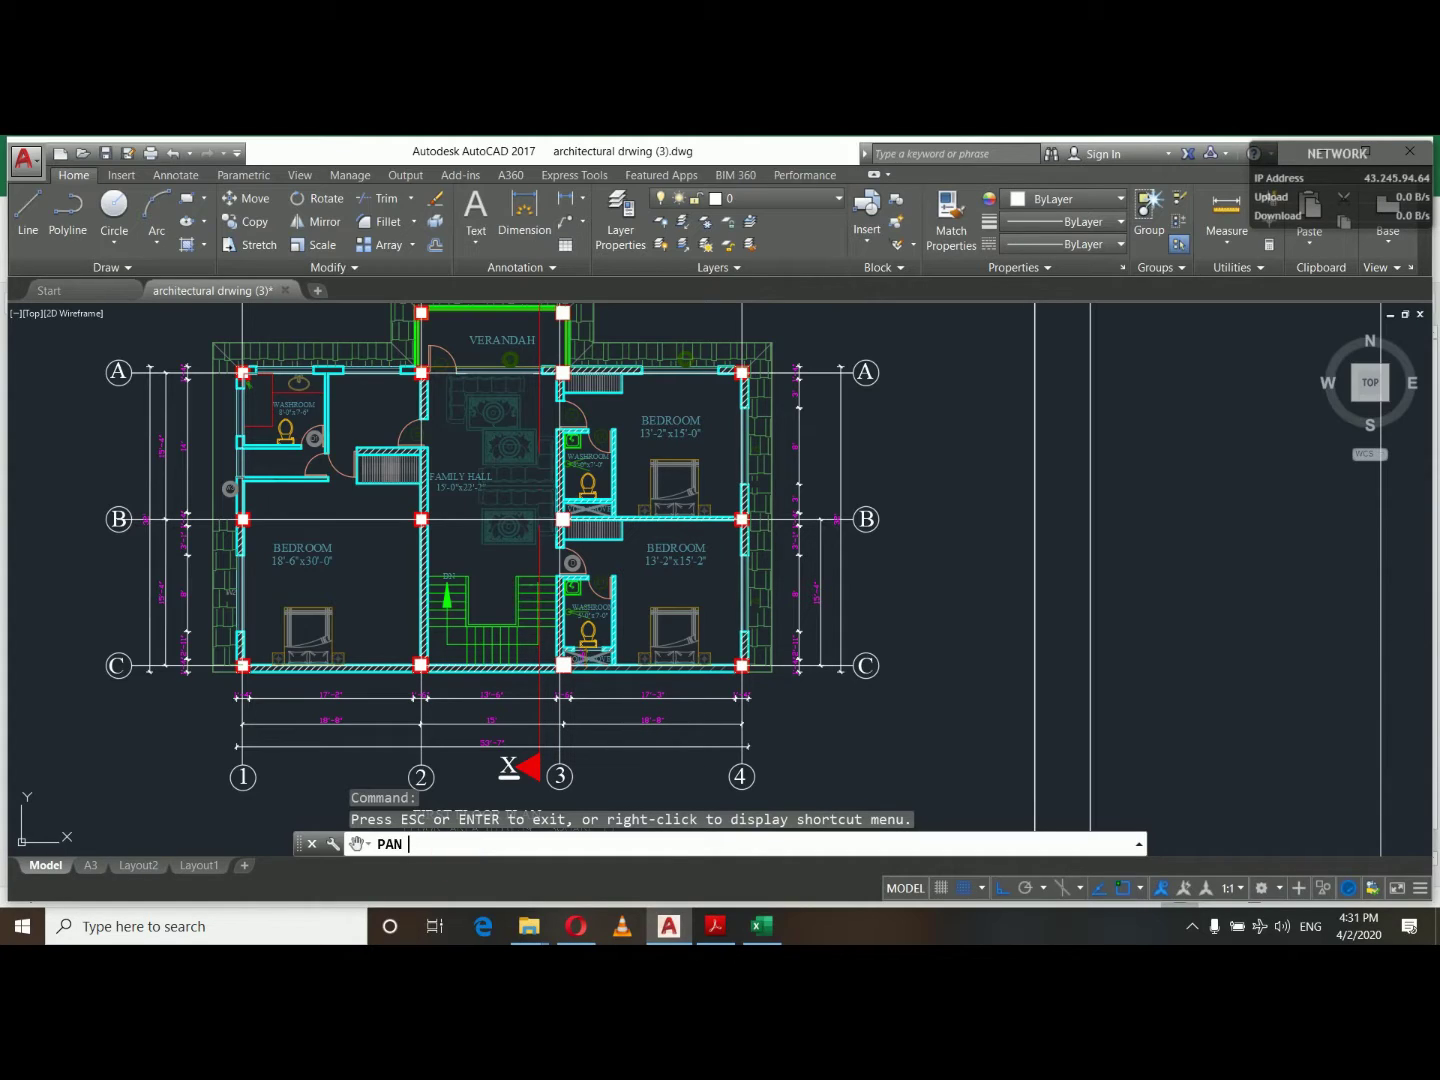
key(Escape)
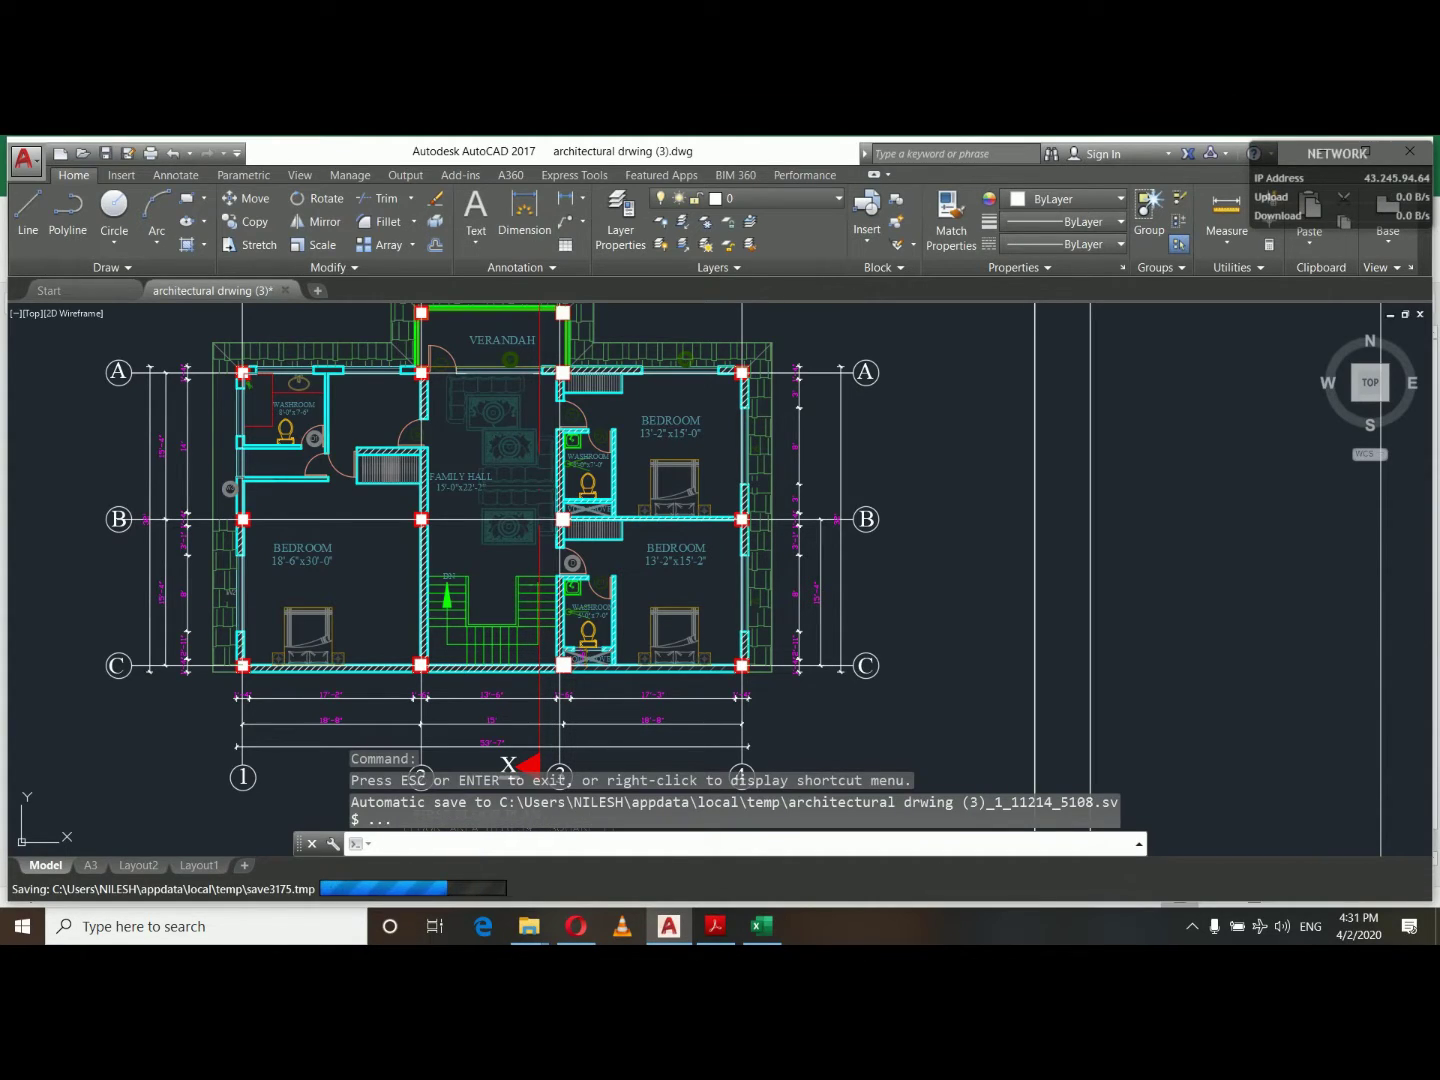
text(a)
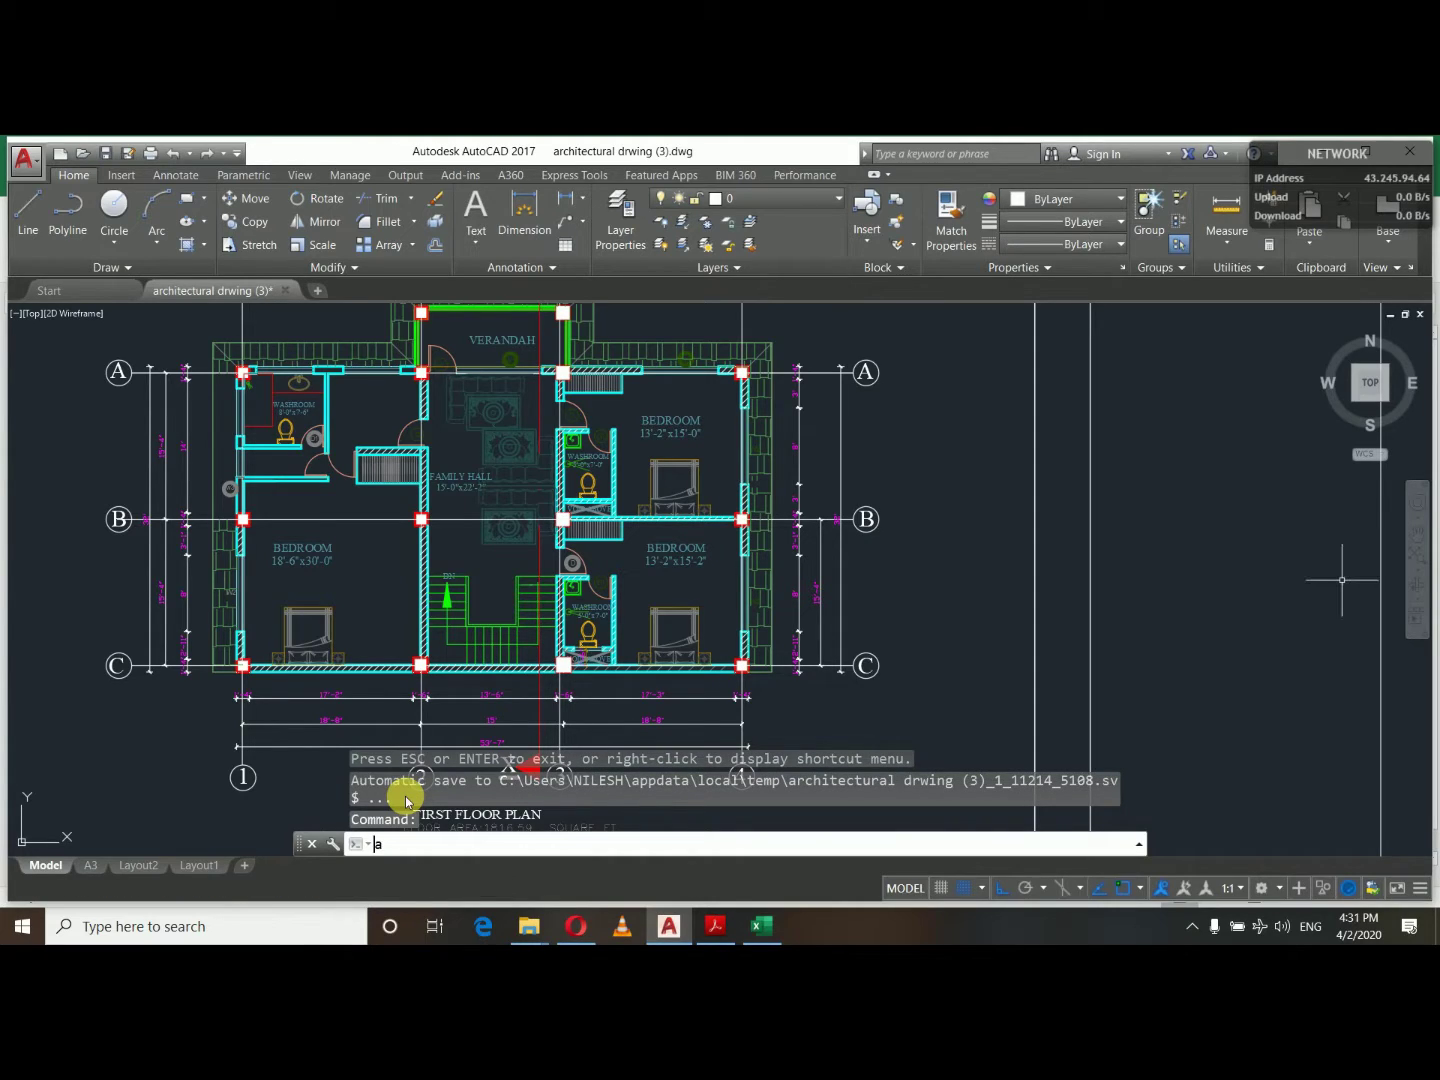
text(re)
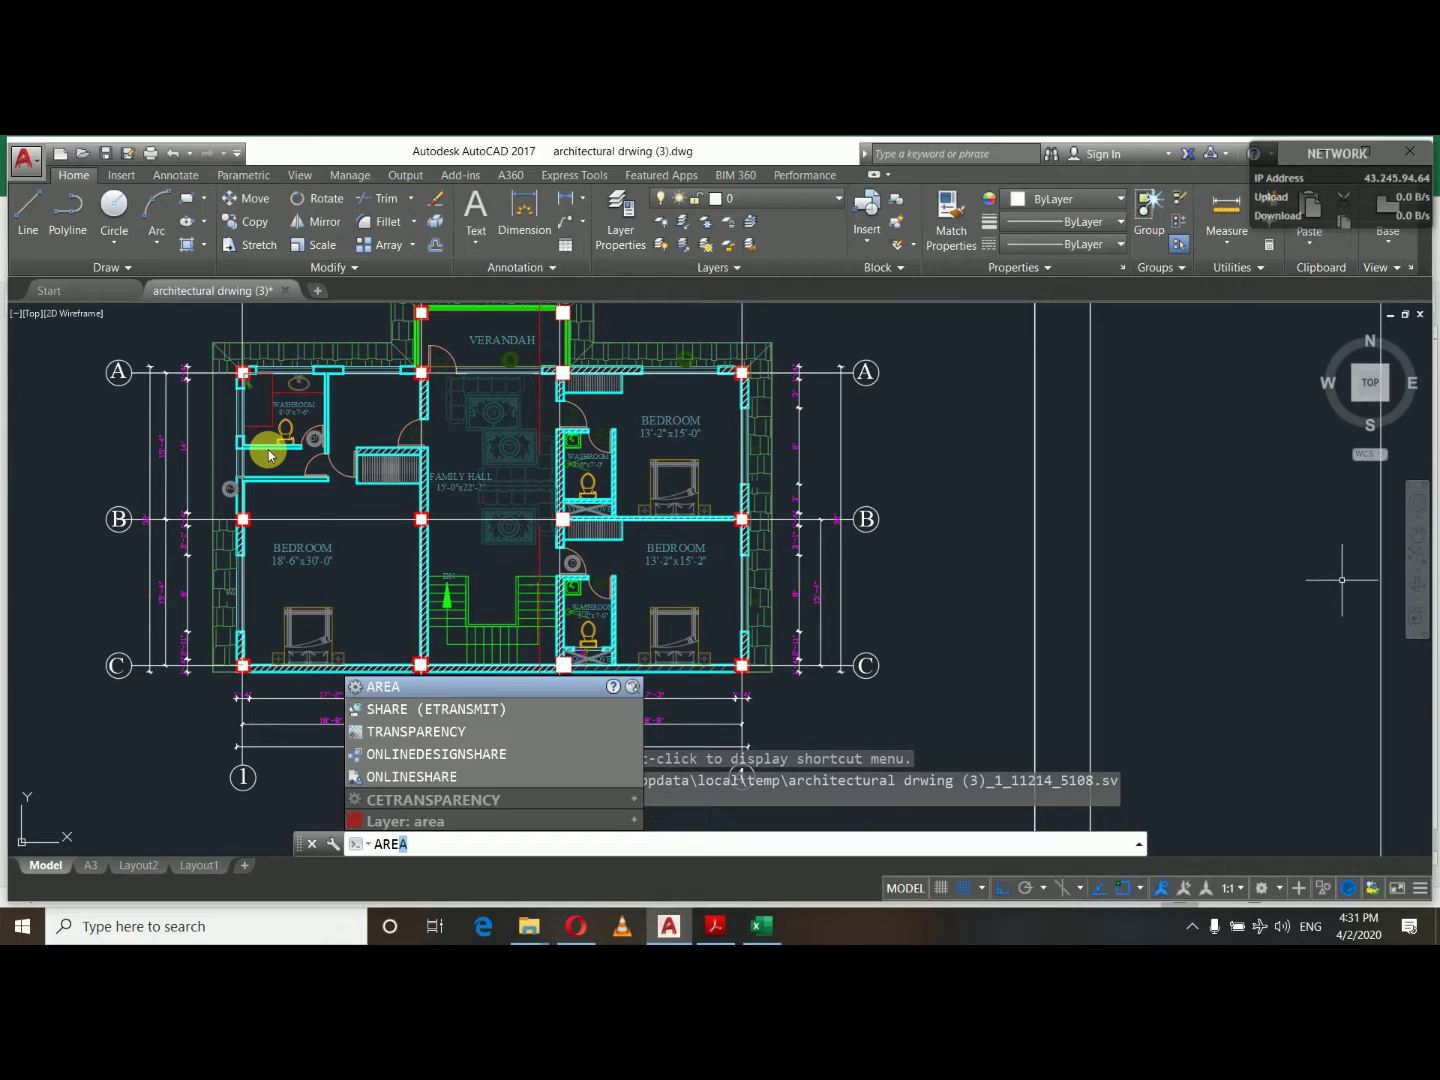
Switch back to Excel and enter the slab areas 26.725, 20.6676, 27.2005, 26.725 and 27.2005 in C8:C12.
click(772, 930)
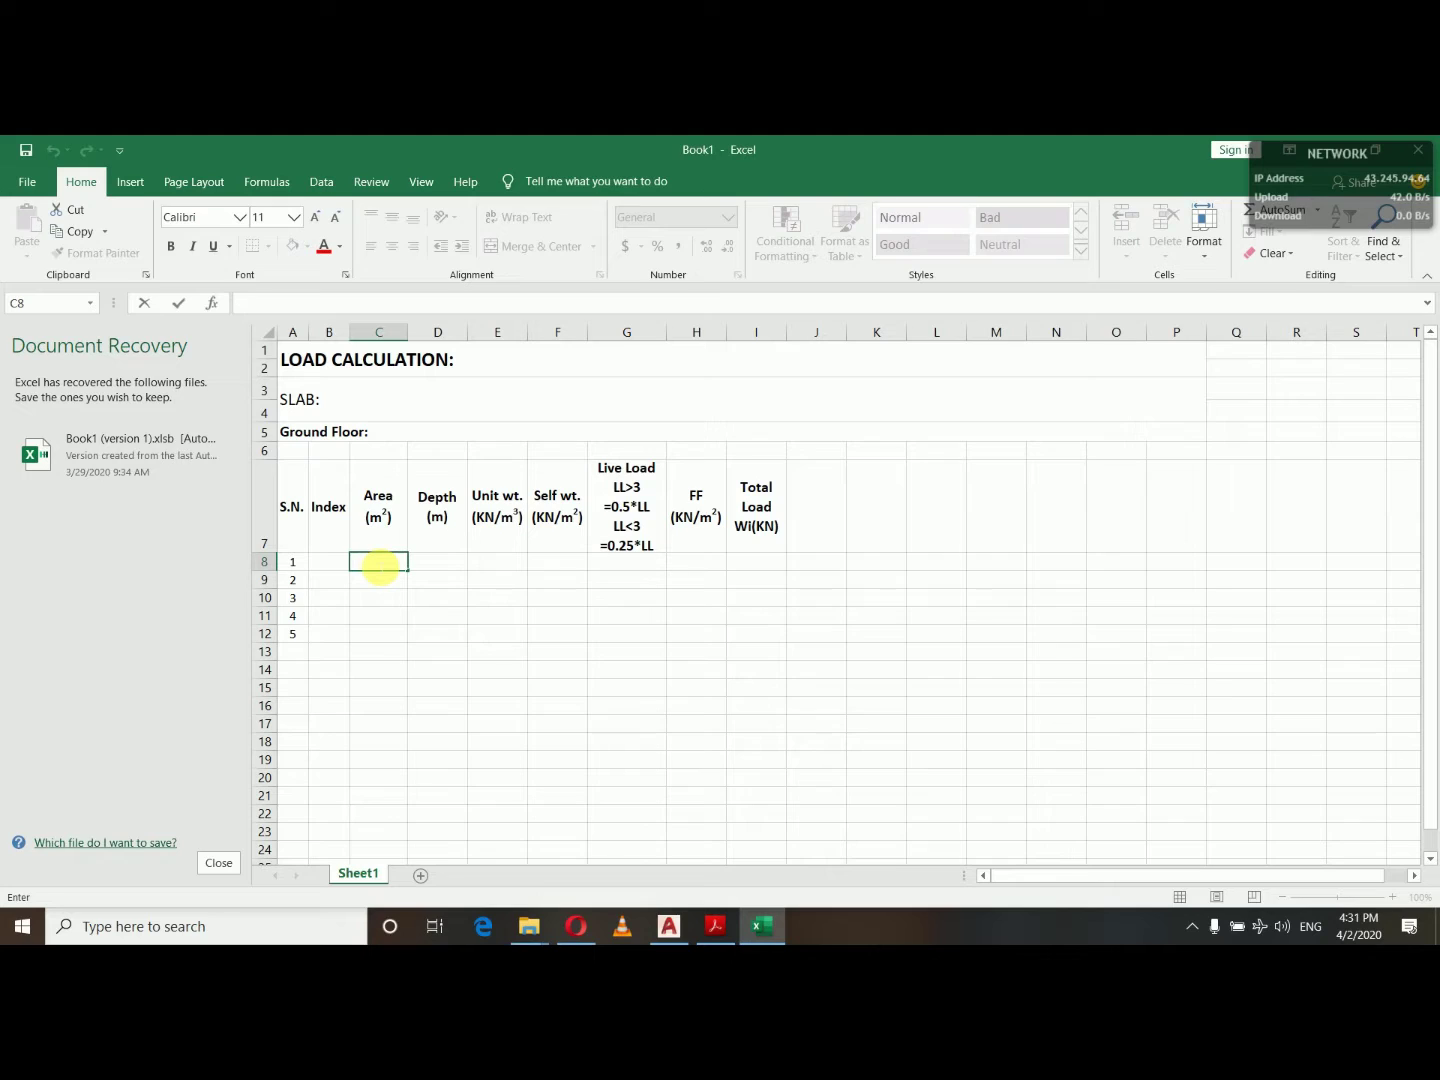
text(26.725 20.6676 27.2005 26.725 27.2005)
click(437, 565)
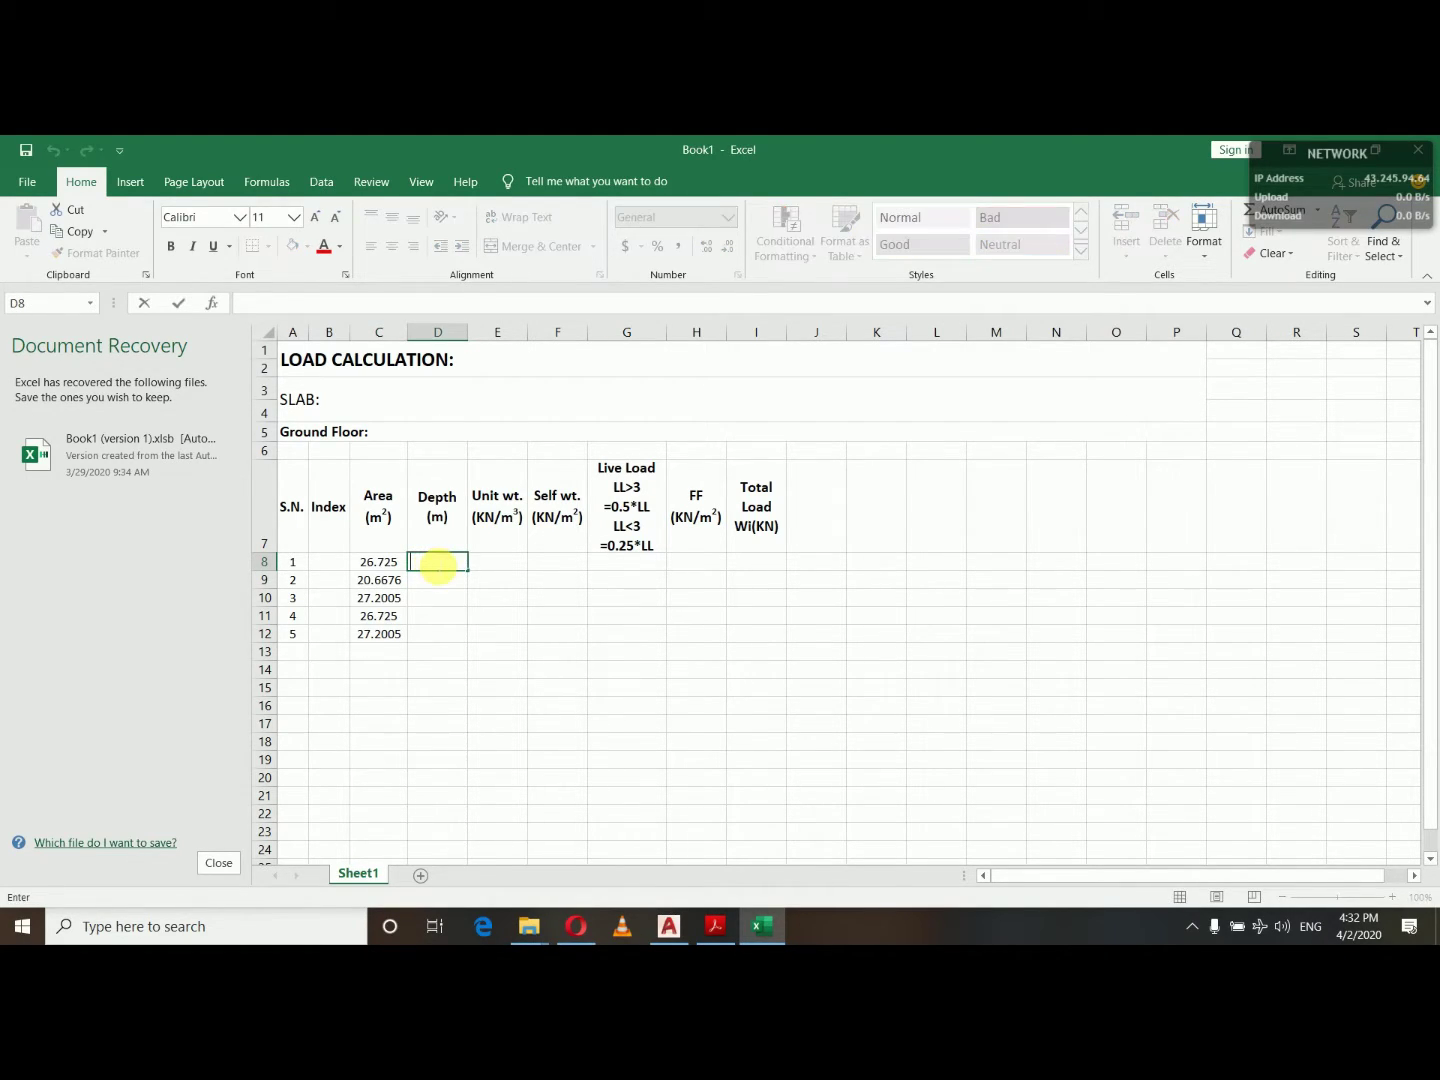
key(Return)
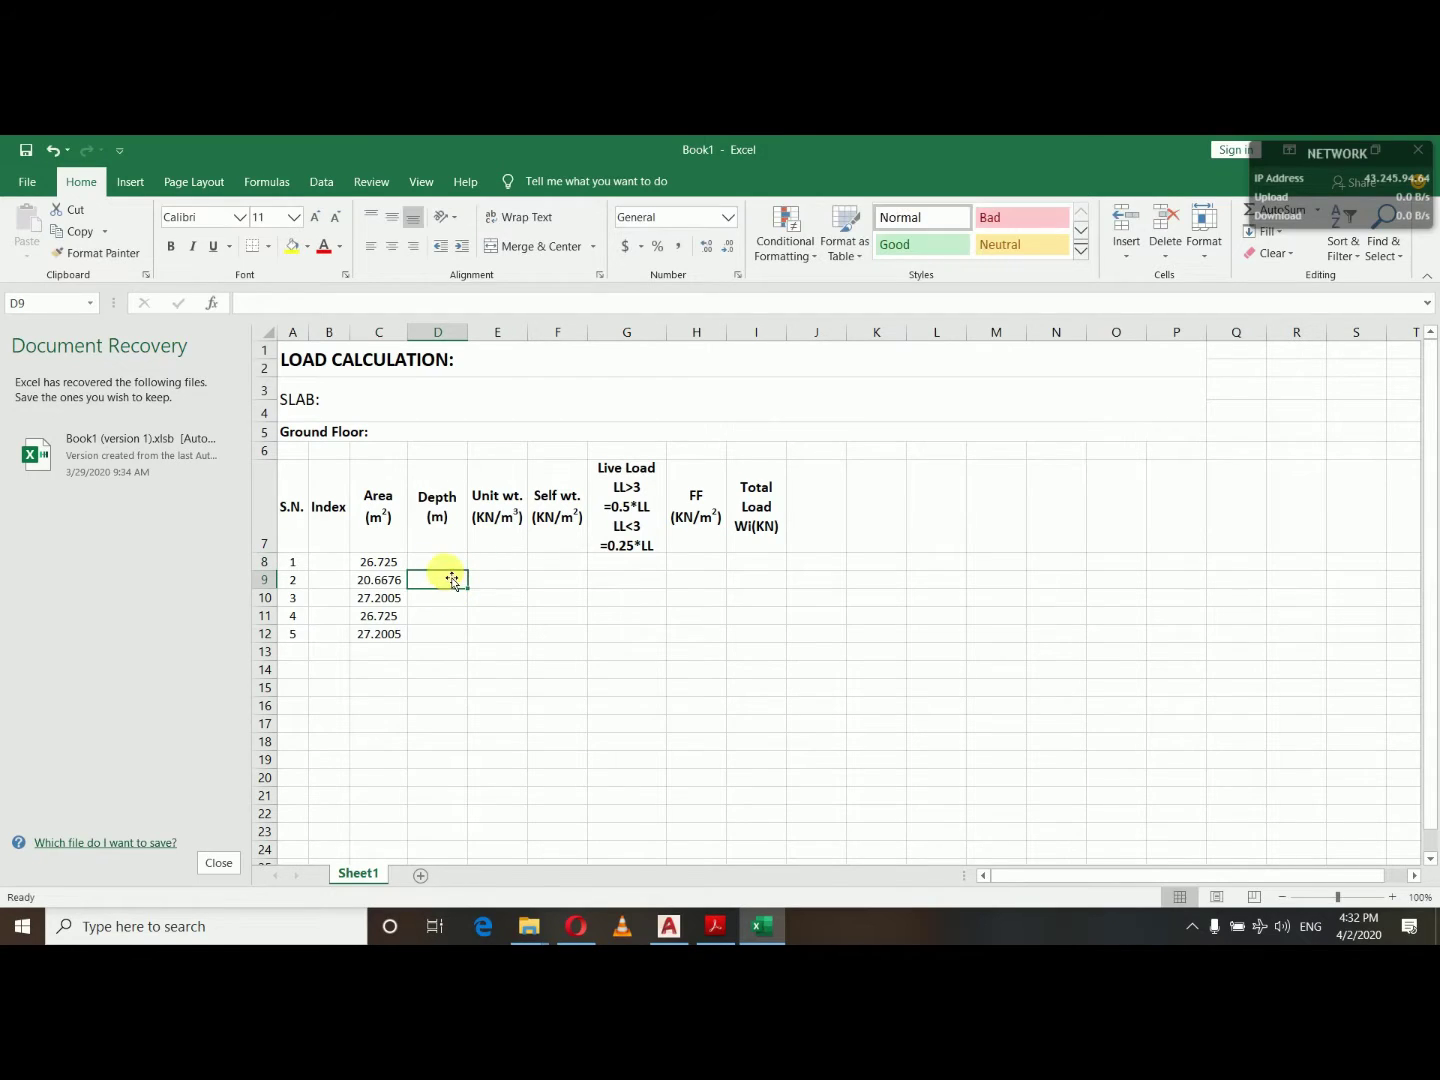
Center D8 horizontally and vertically, enter the slab depth 0.135 and fill it down to D12.
click(440, 562)
click(392, 217)
click(392, 246)
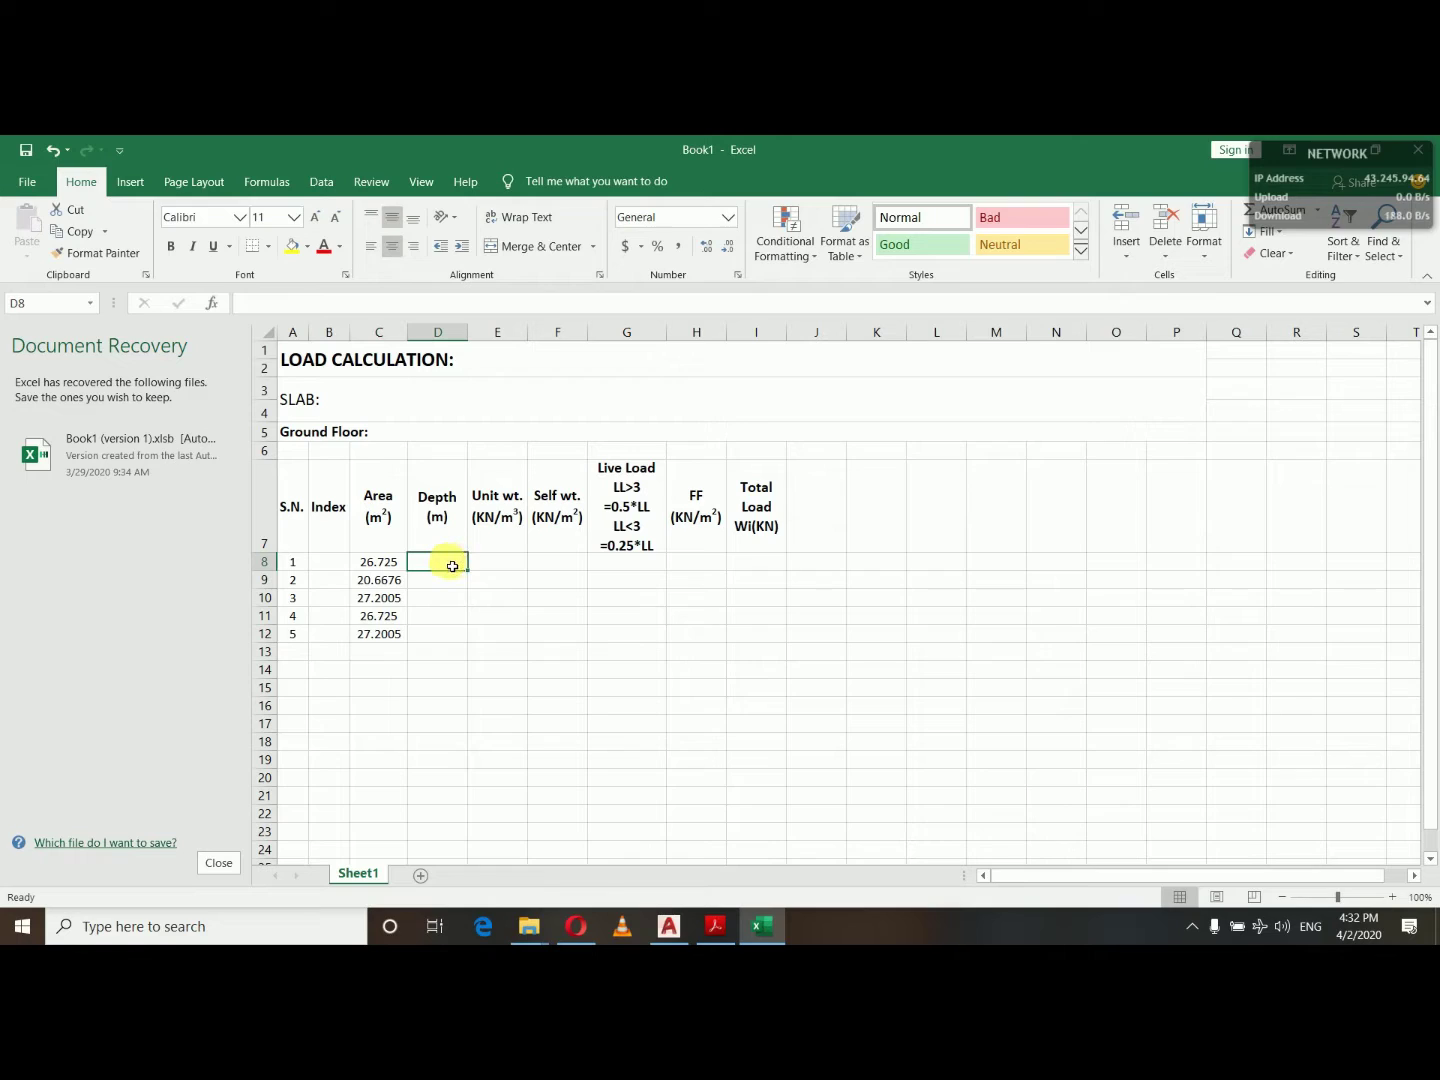
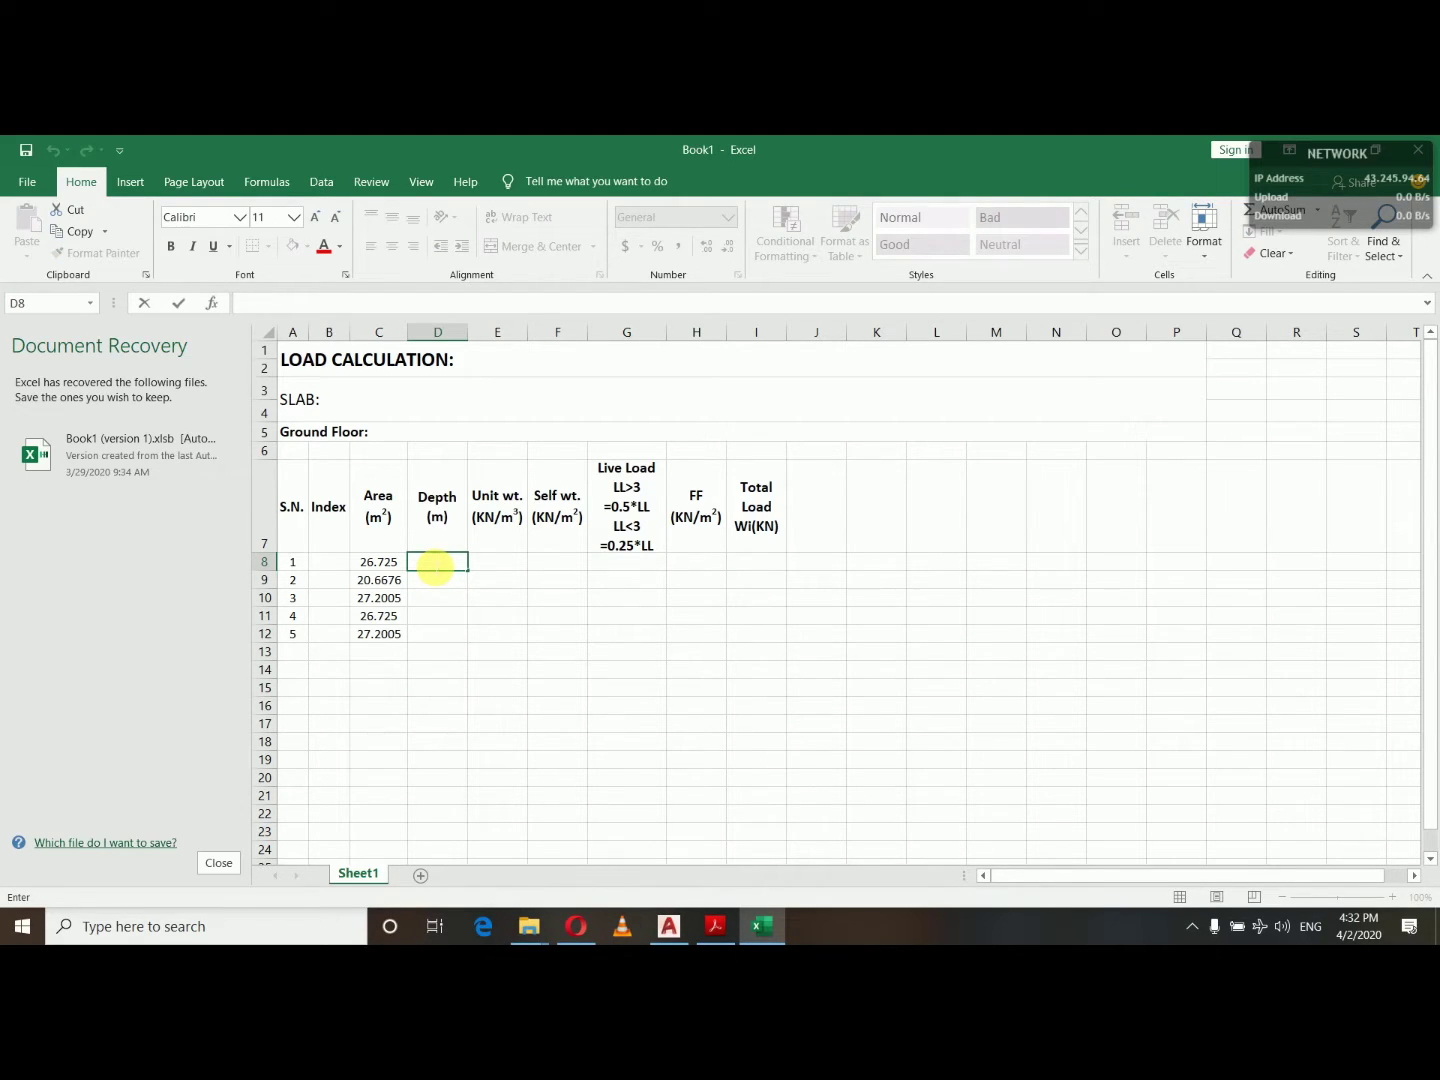
text(0.135)
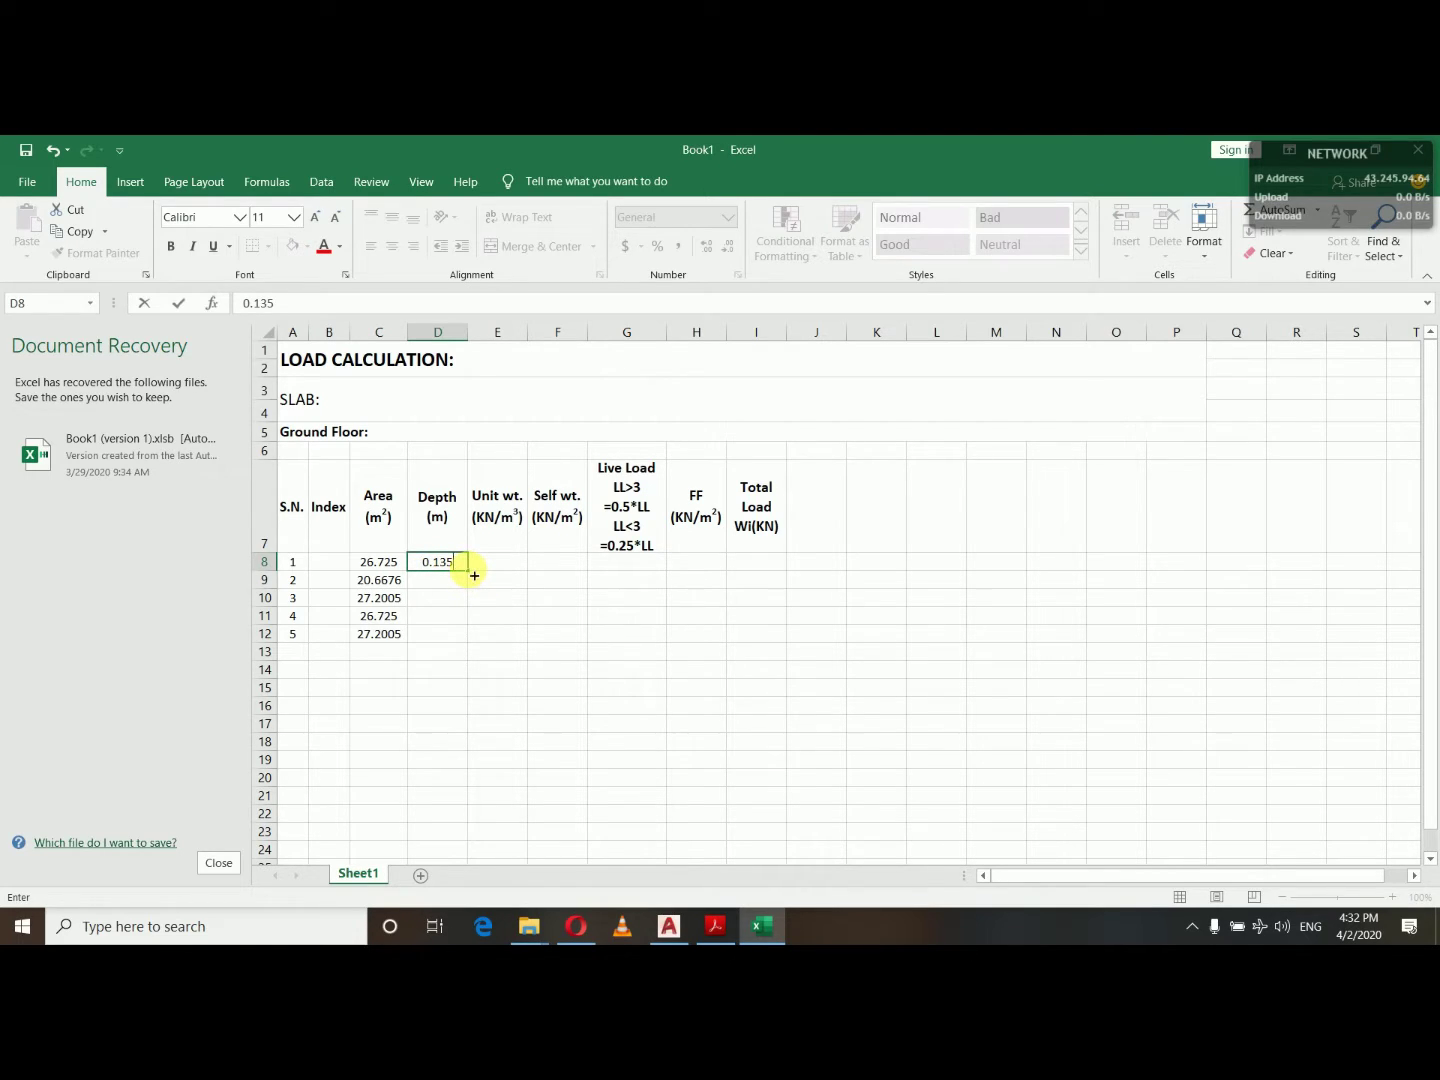
drag(474, 575, 473, 645)
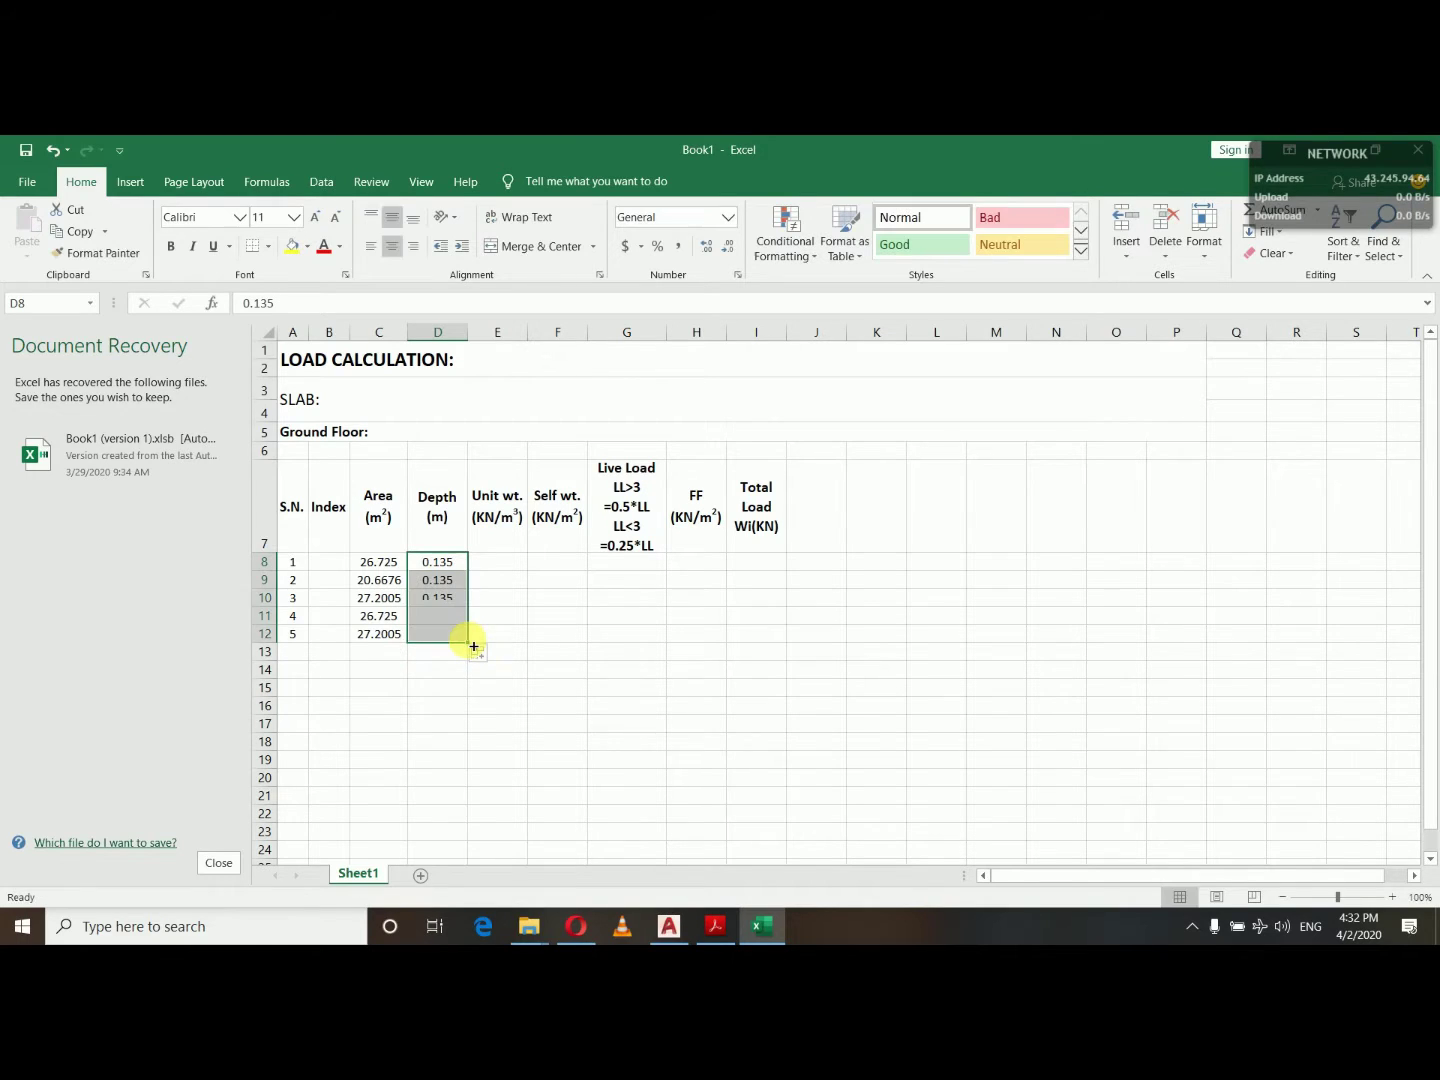
Enter the unit weight 25 in E8 and fill it down to E12.
click(496, 563)
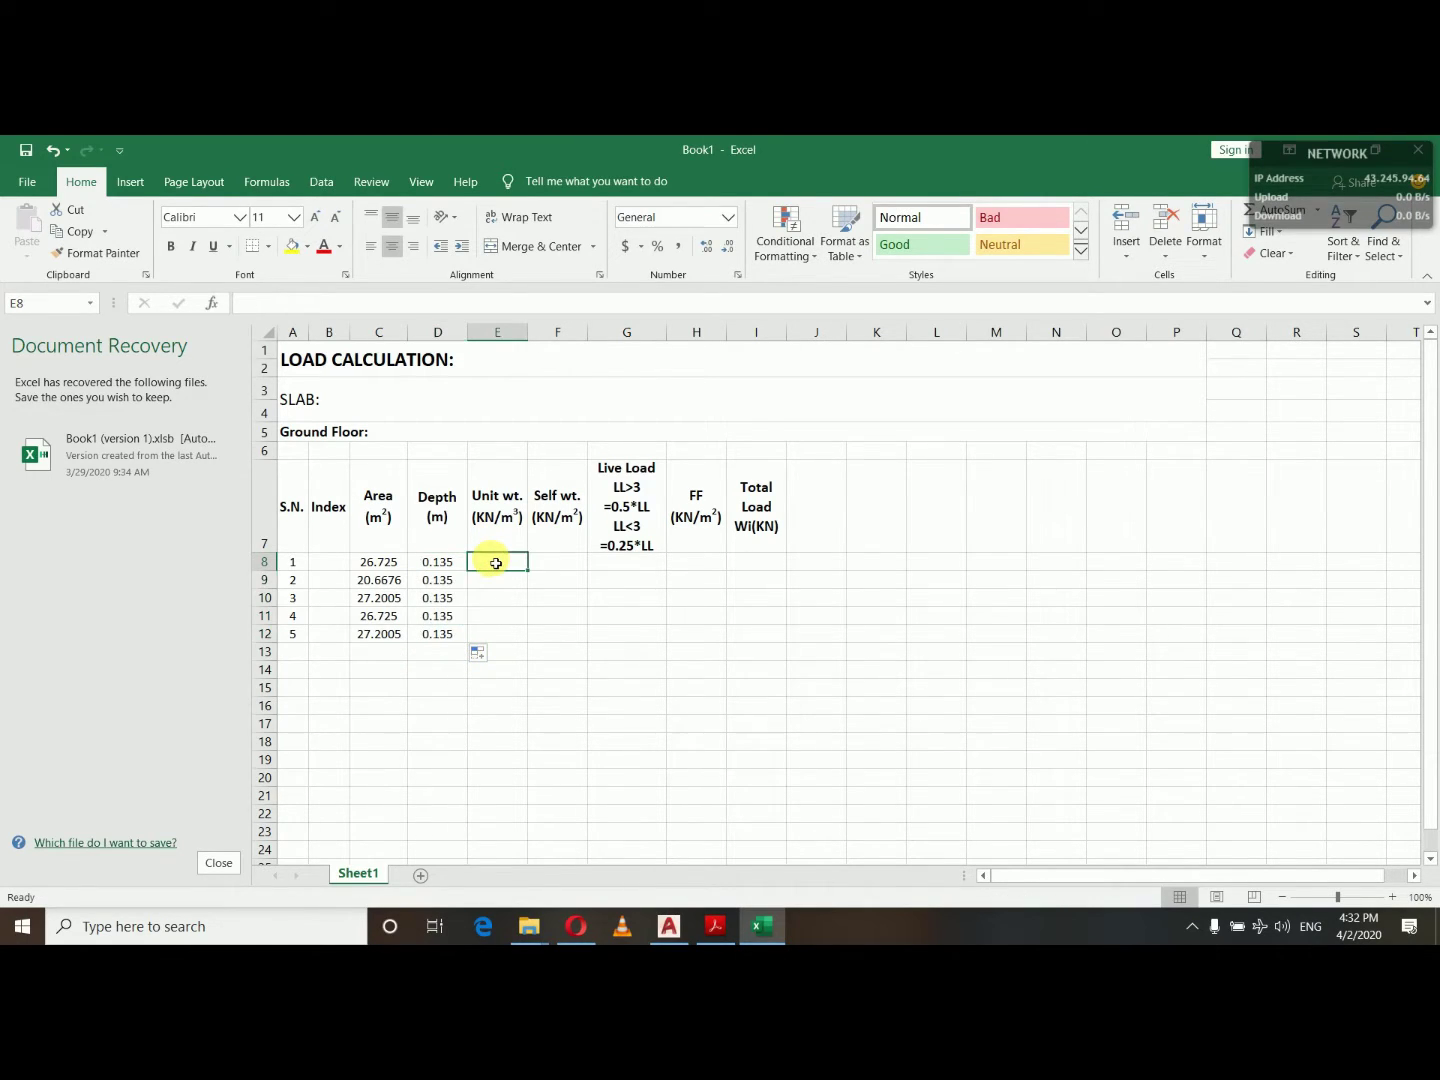
text(25)
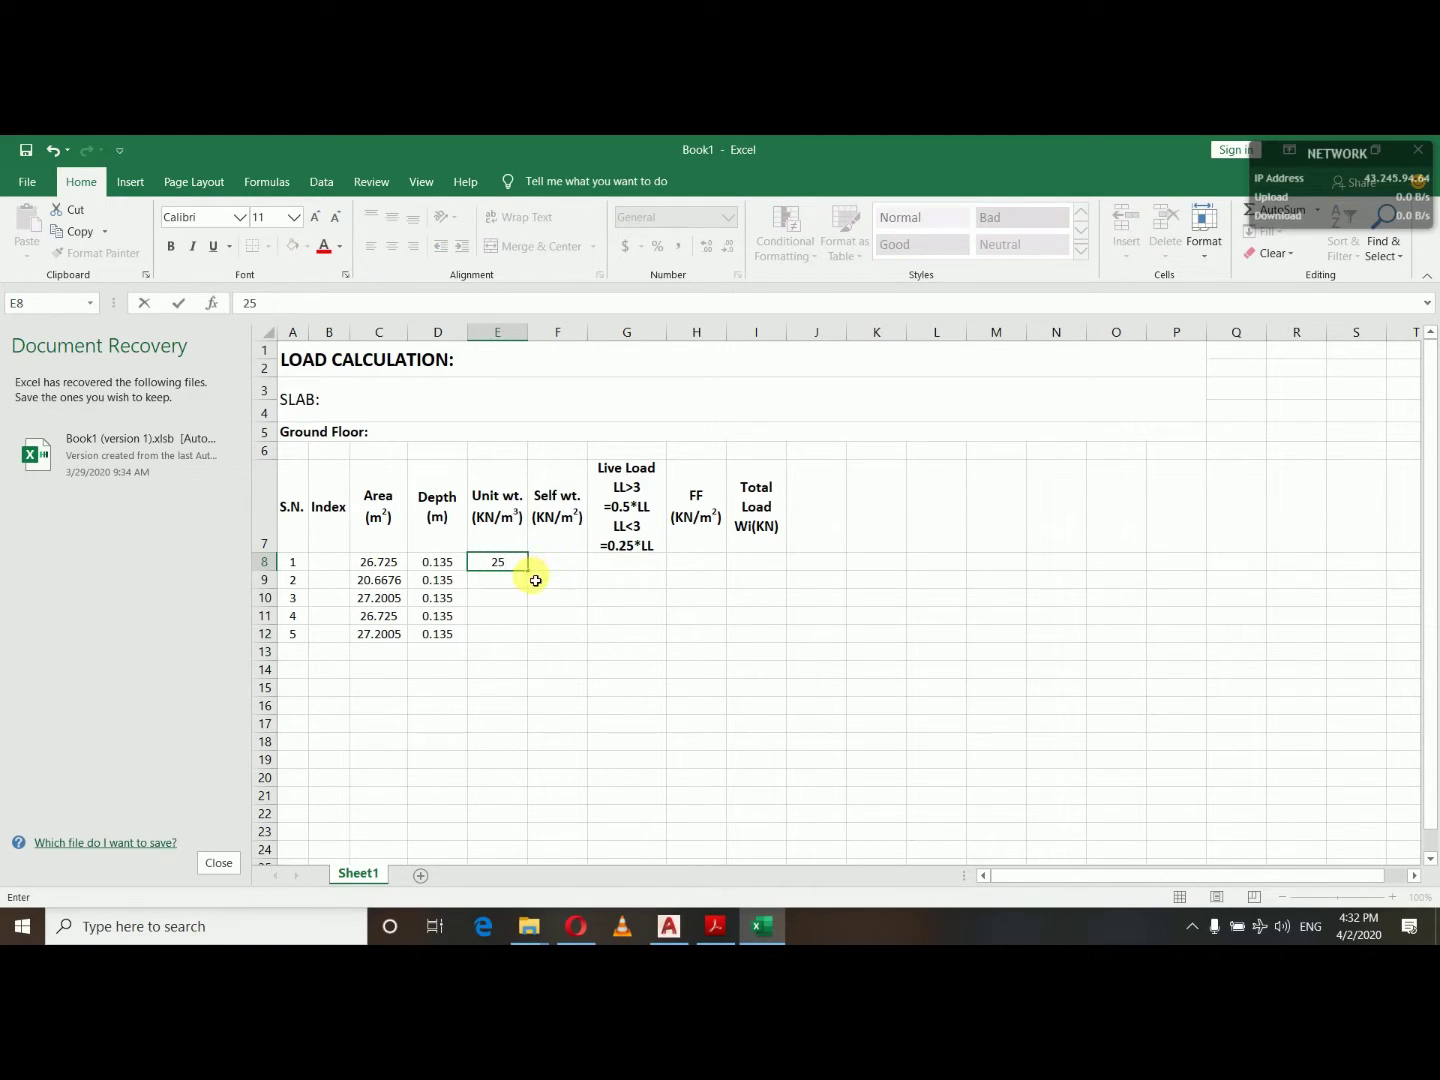
drag(533, 577, 531, 652)
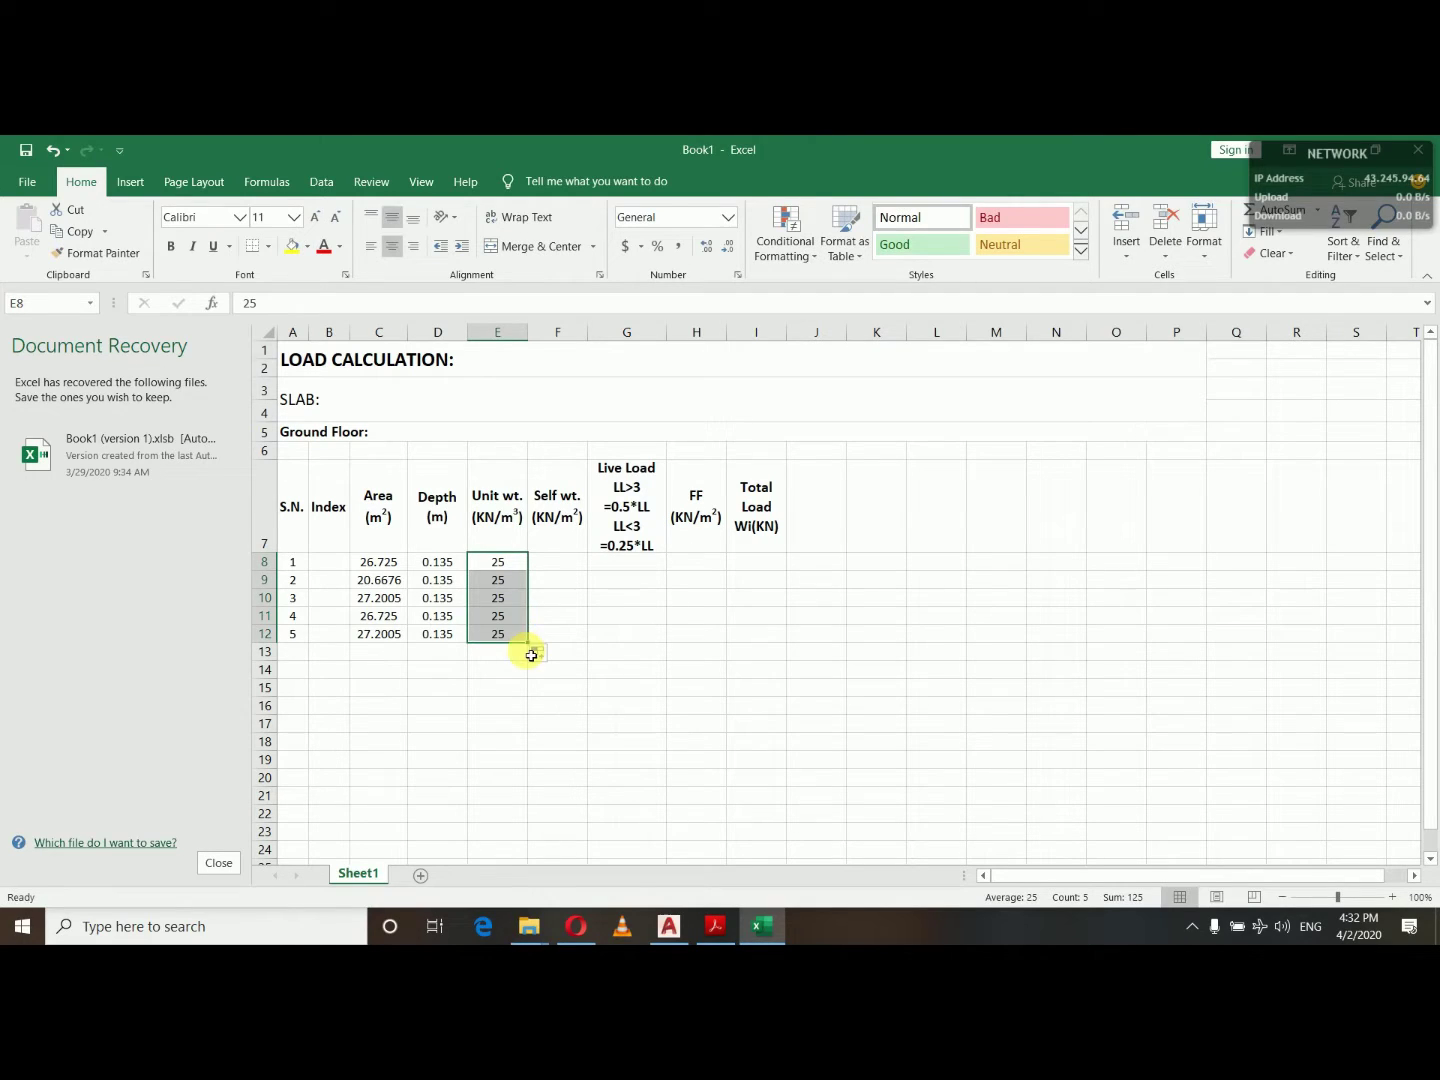
Calculate the self weight in F8 with the formula =E8*D8 and fill it down to F12.
click(559, 566)
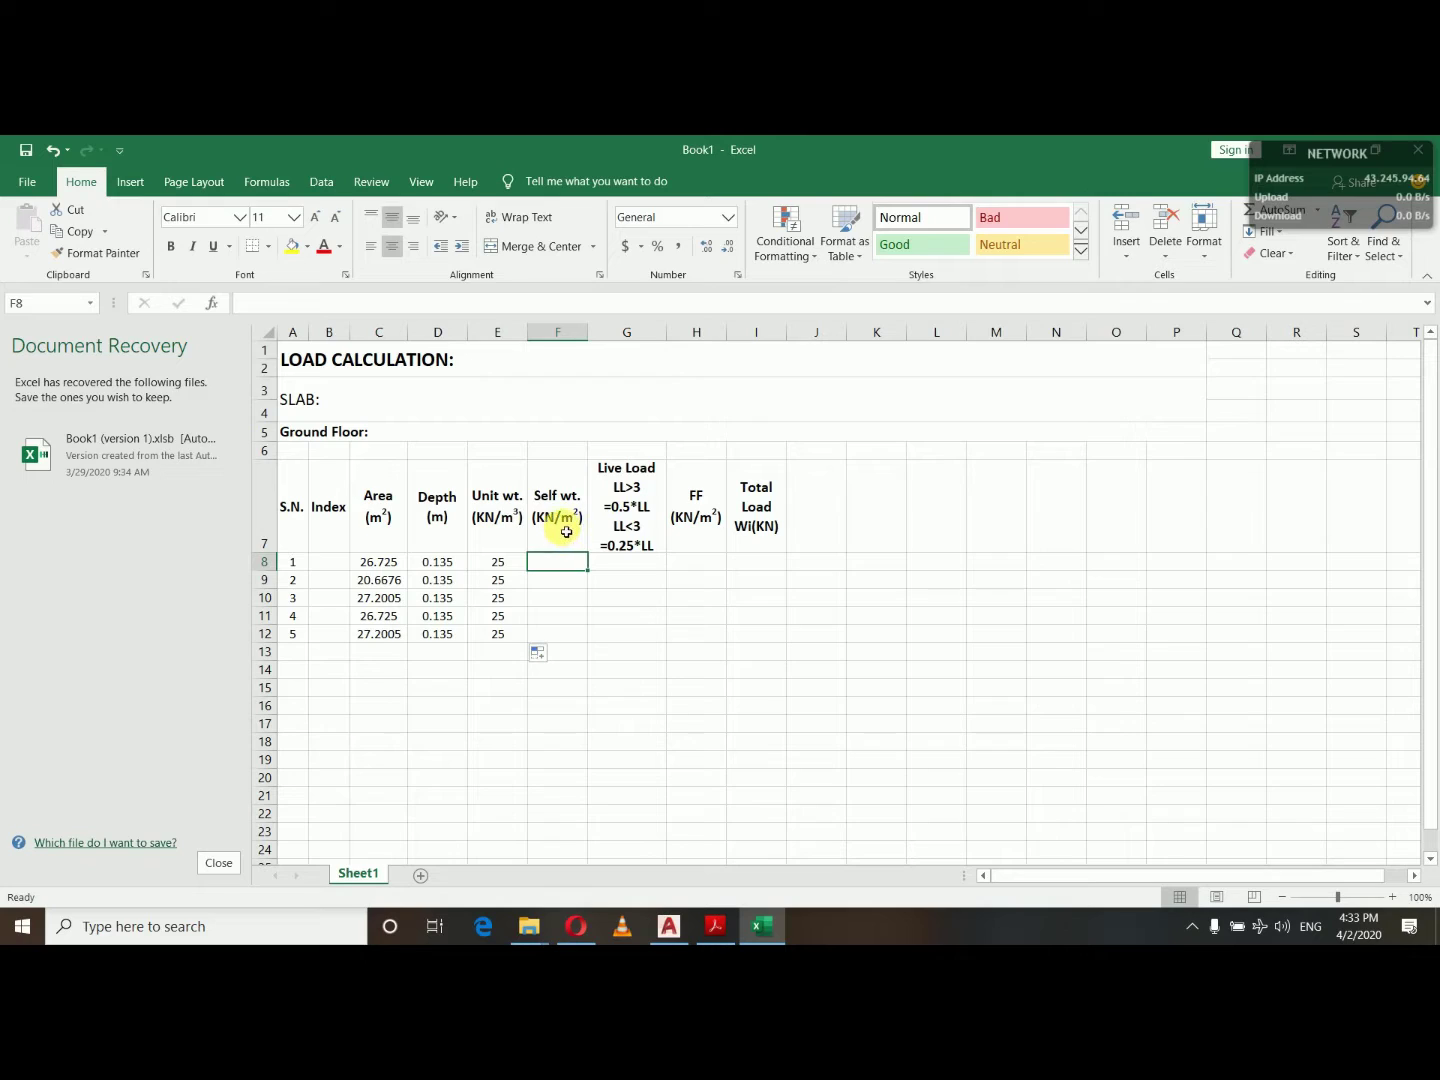
double_click(550, 566)
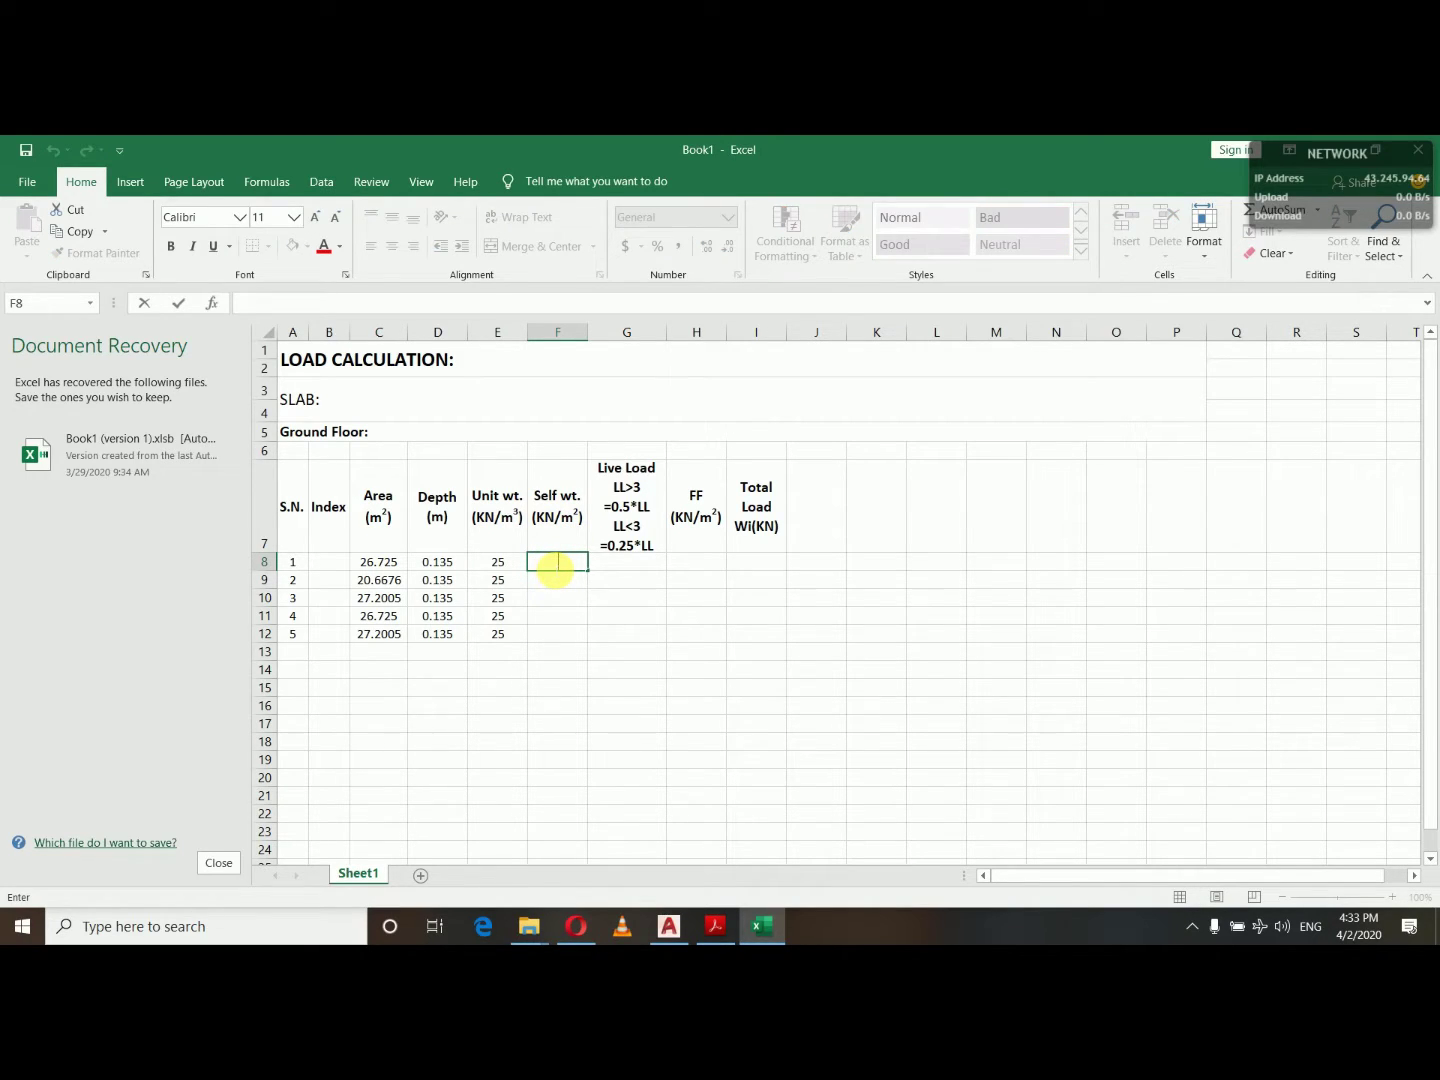
text(+)
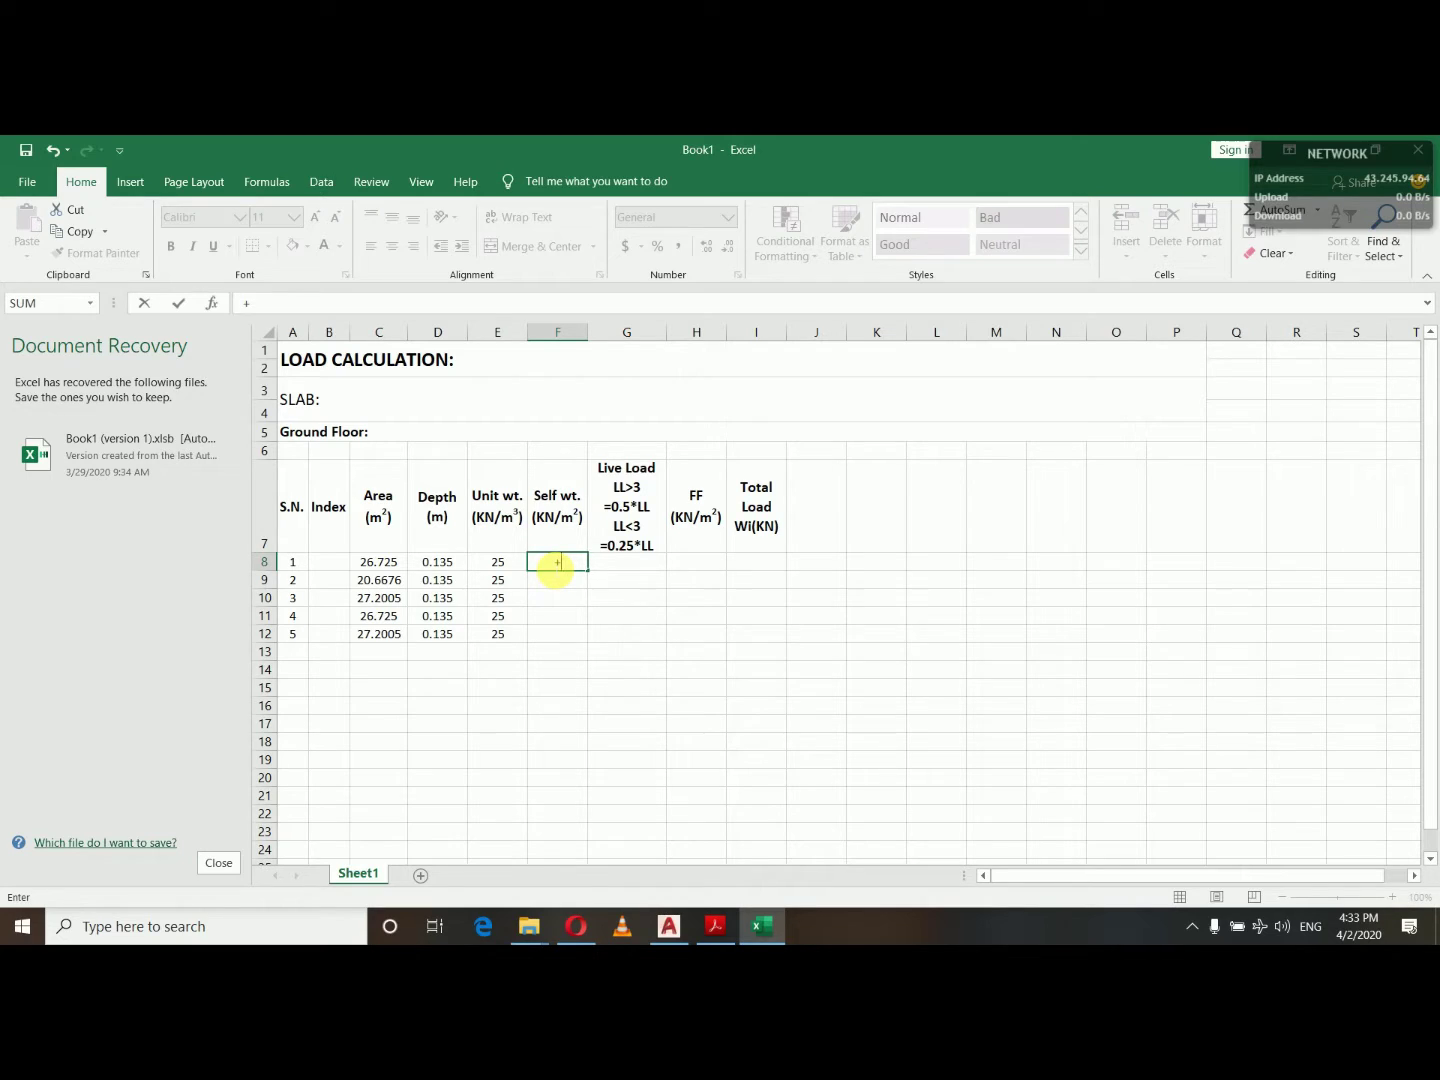
key(BackSpace)
text(=)
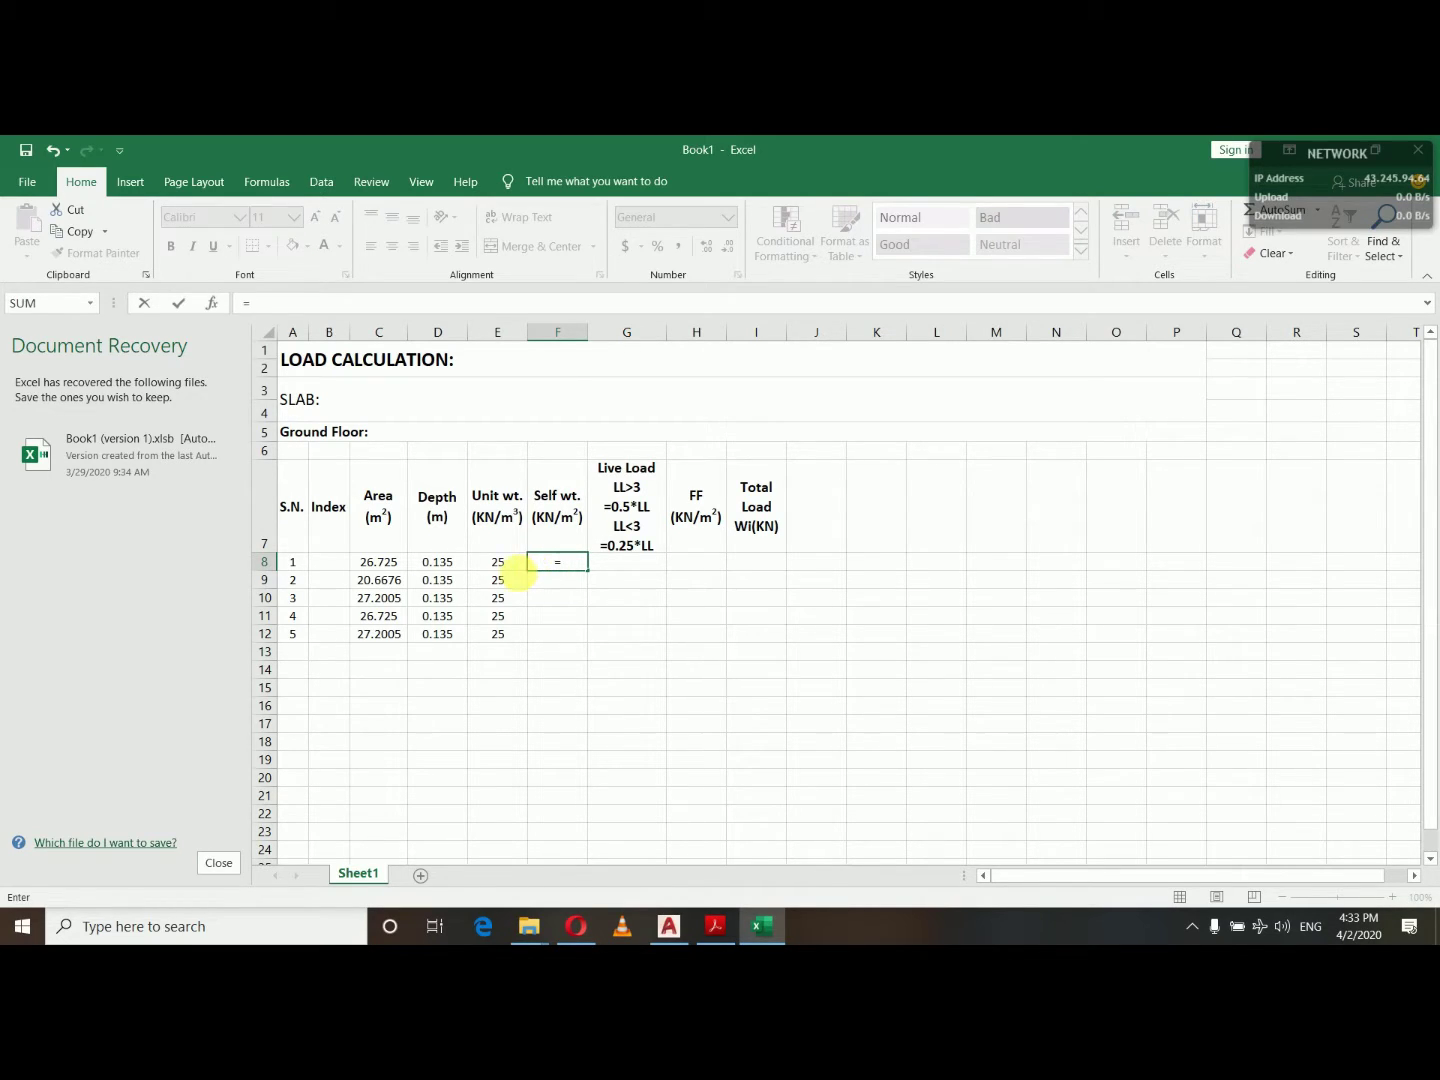
click(503, 568)
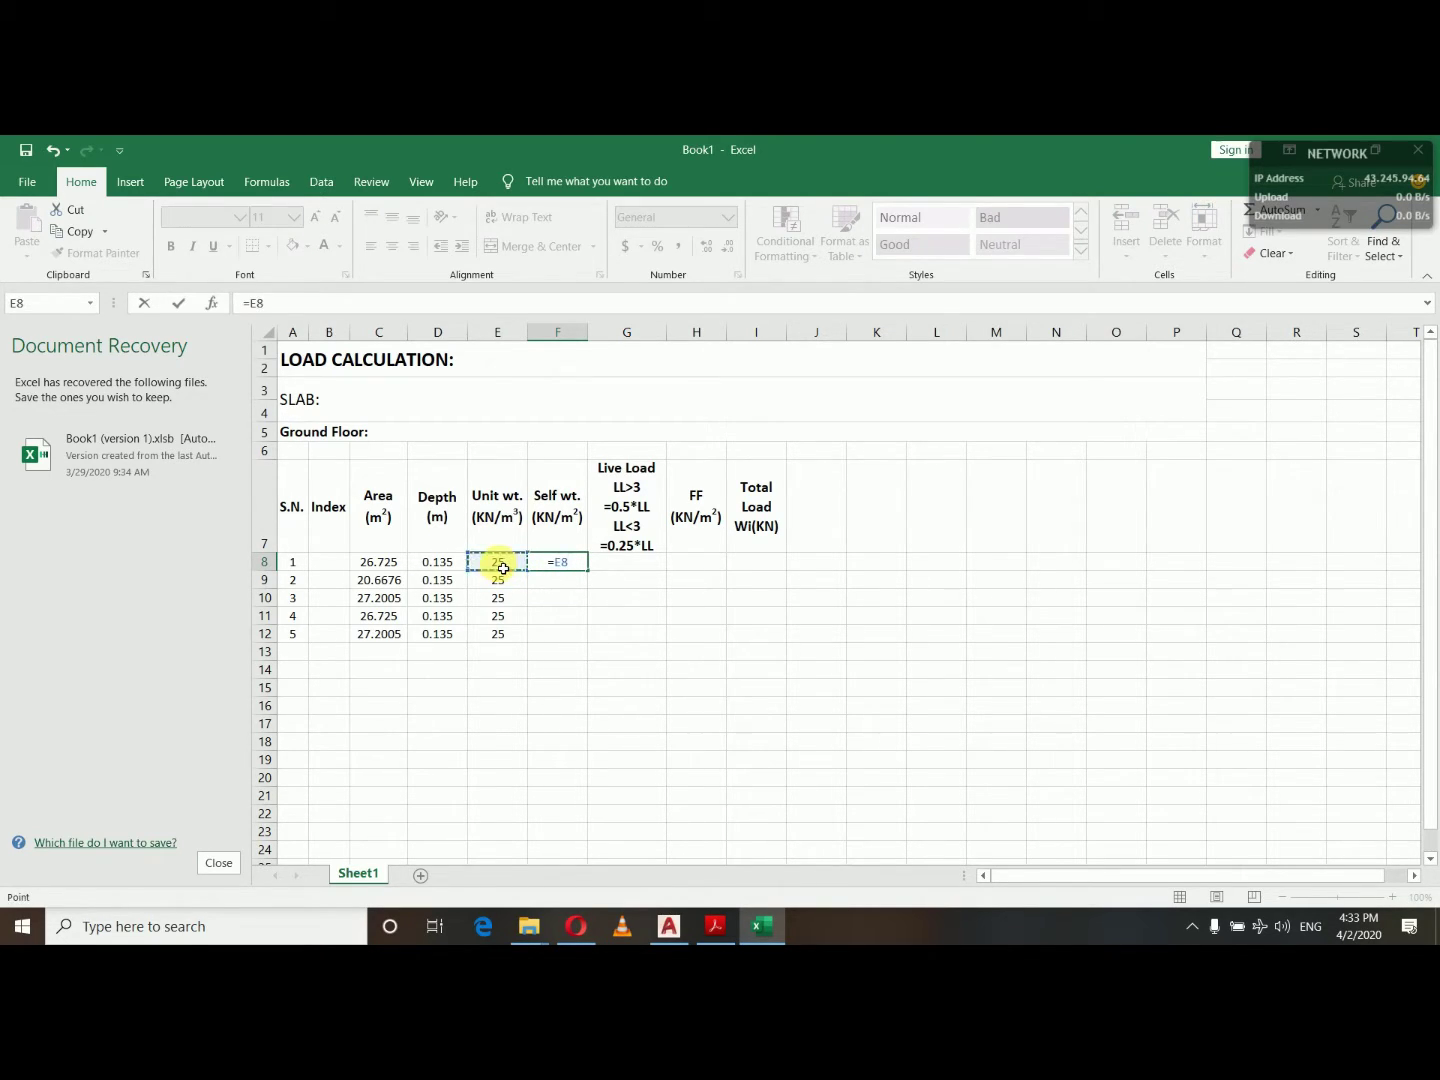
text(*)
click(437, 566)
key(Return)
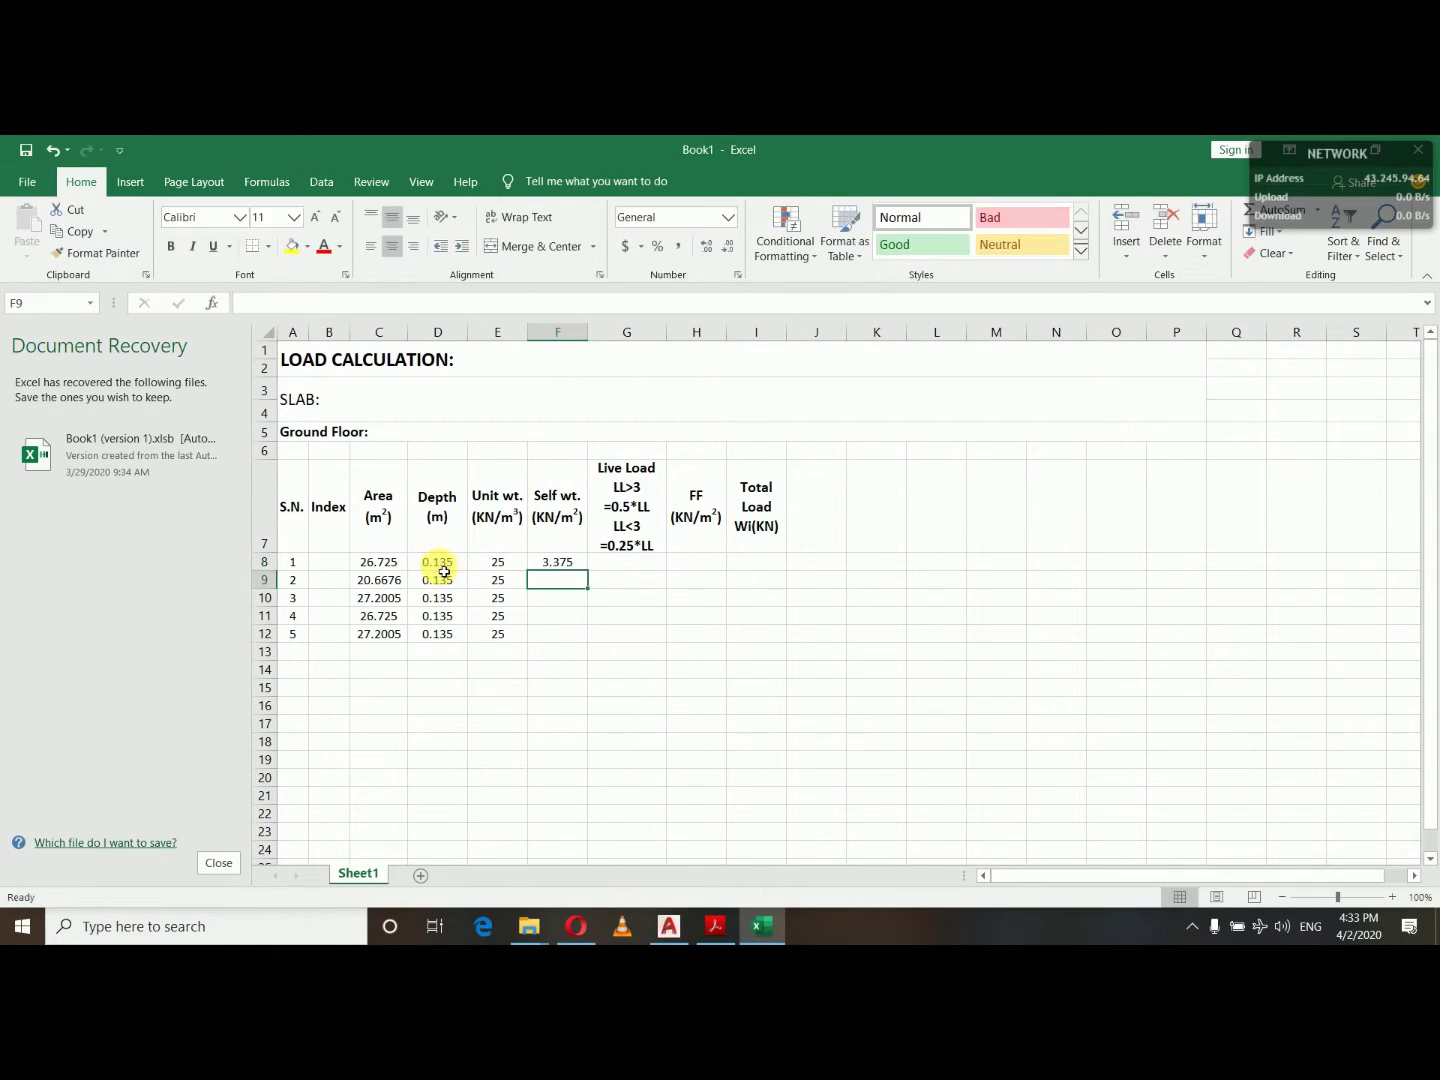
click(575, 566)
drag(592, 574, 590, 657)
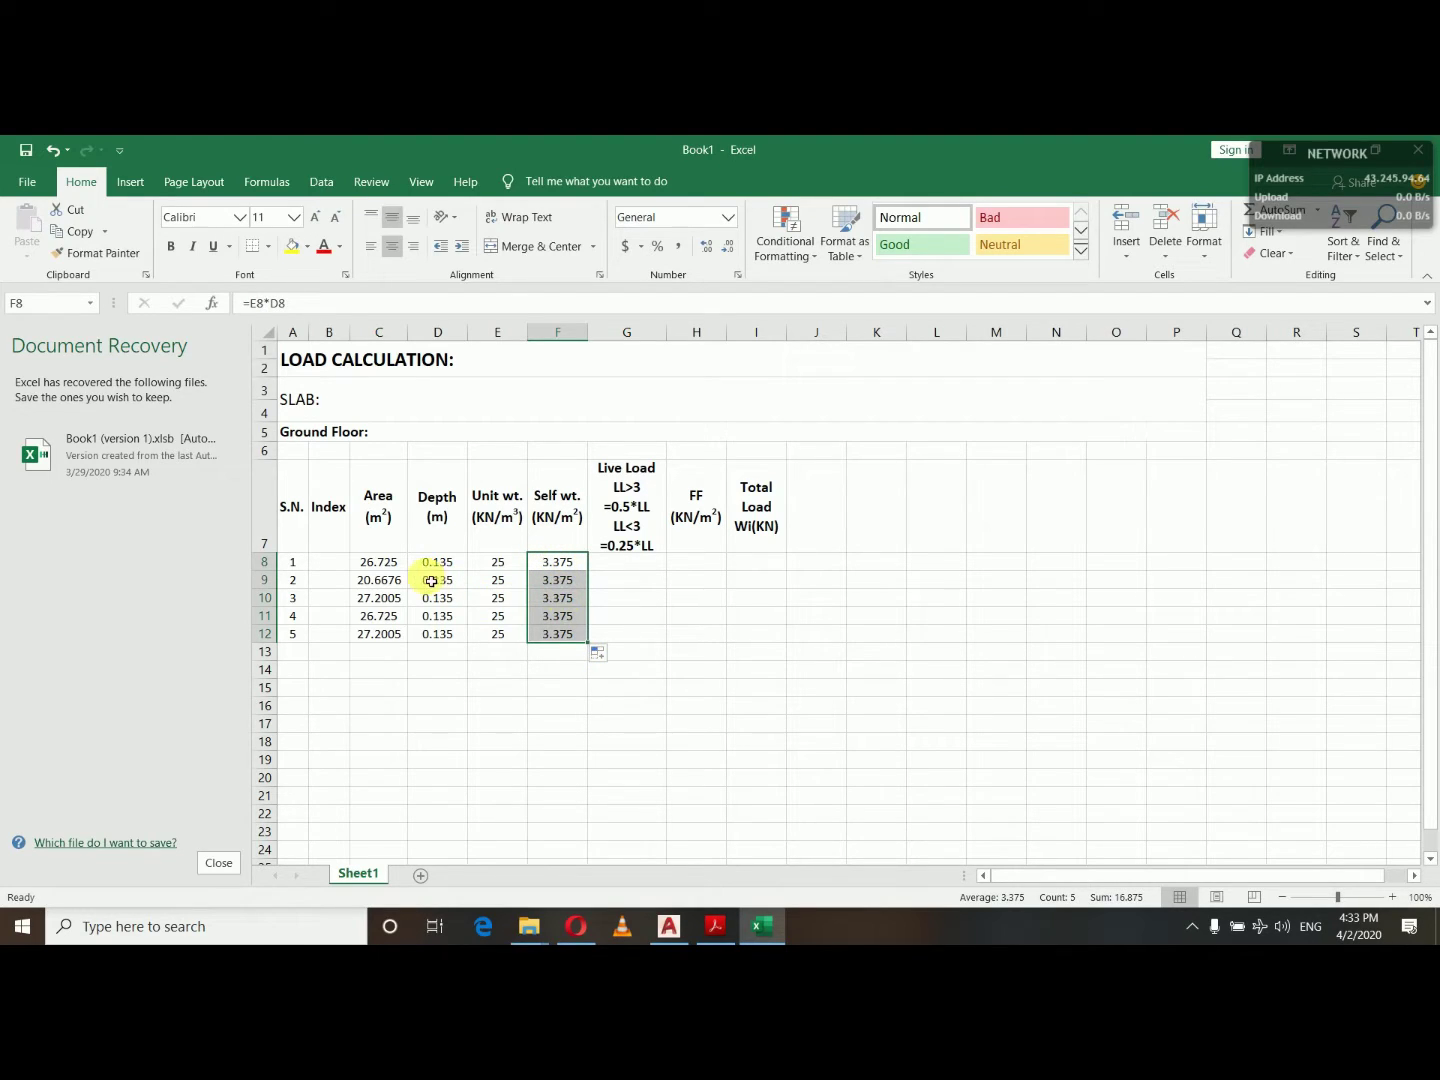
Start the live load entry in G8, consulting the first floor plan in AutoCAD before returning to Excel.
click(636, 569)
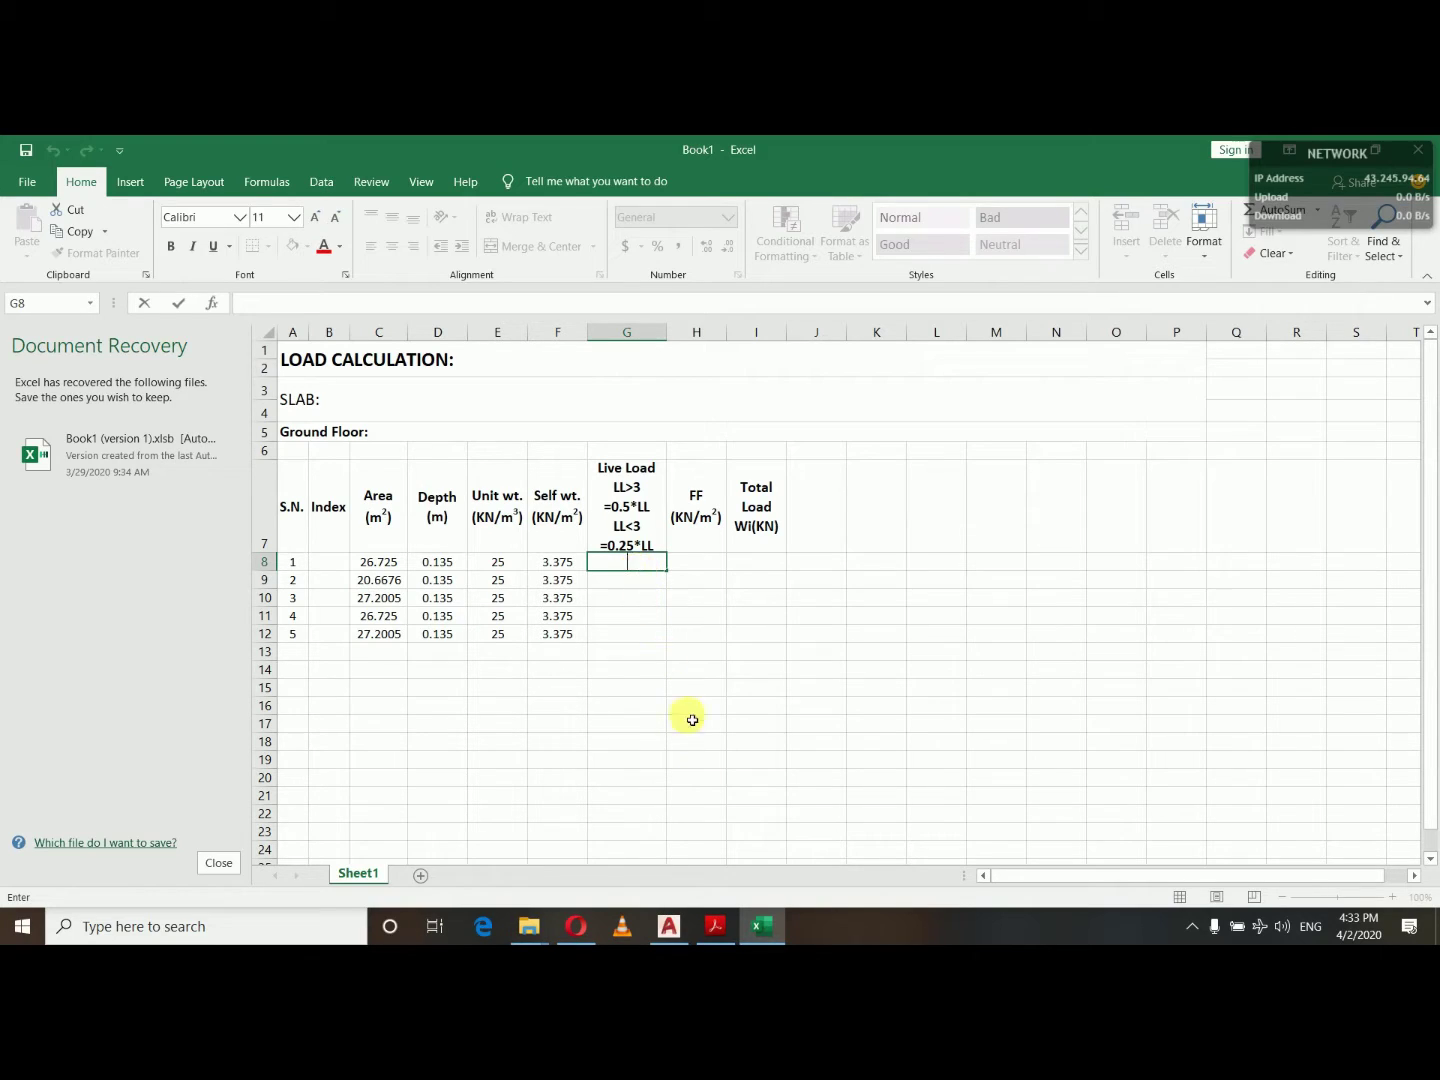
click(669, 928)
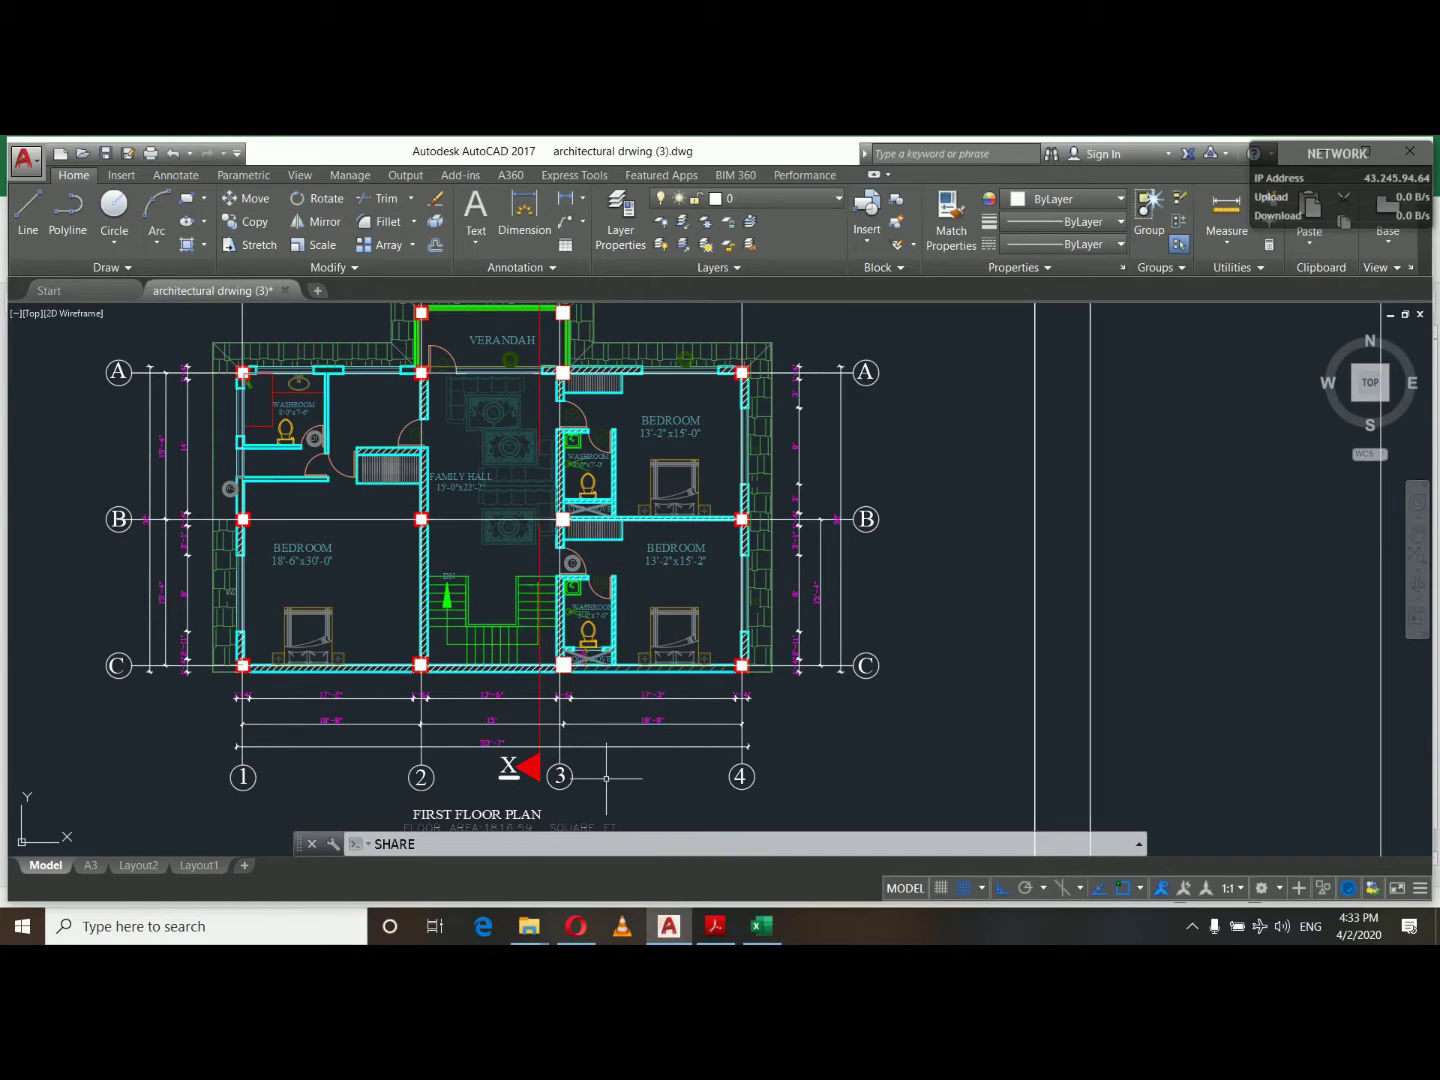
click(766, 929)
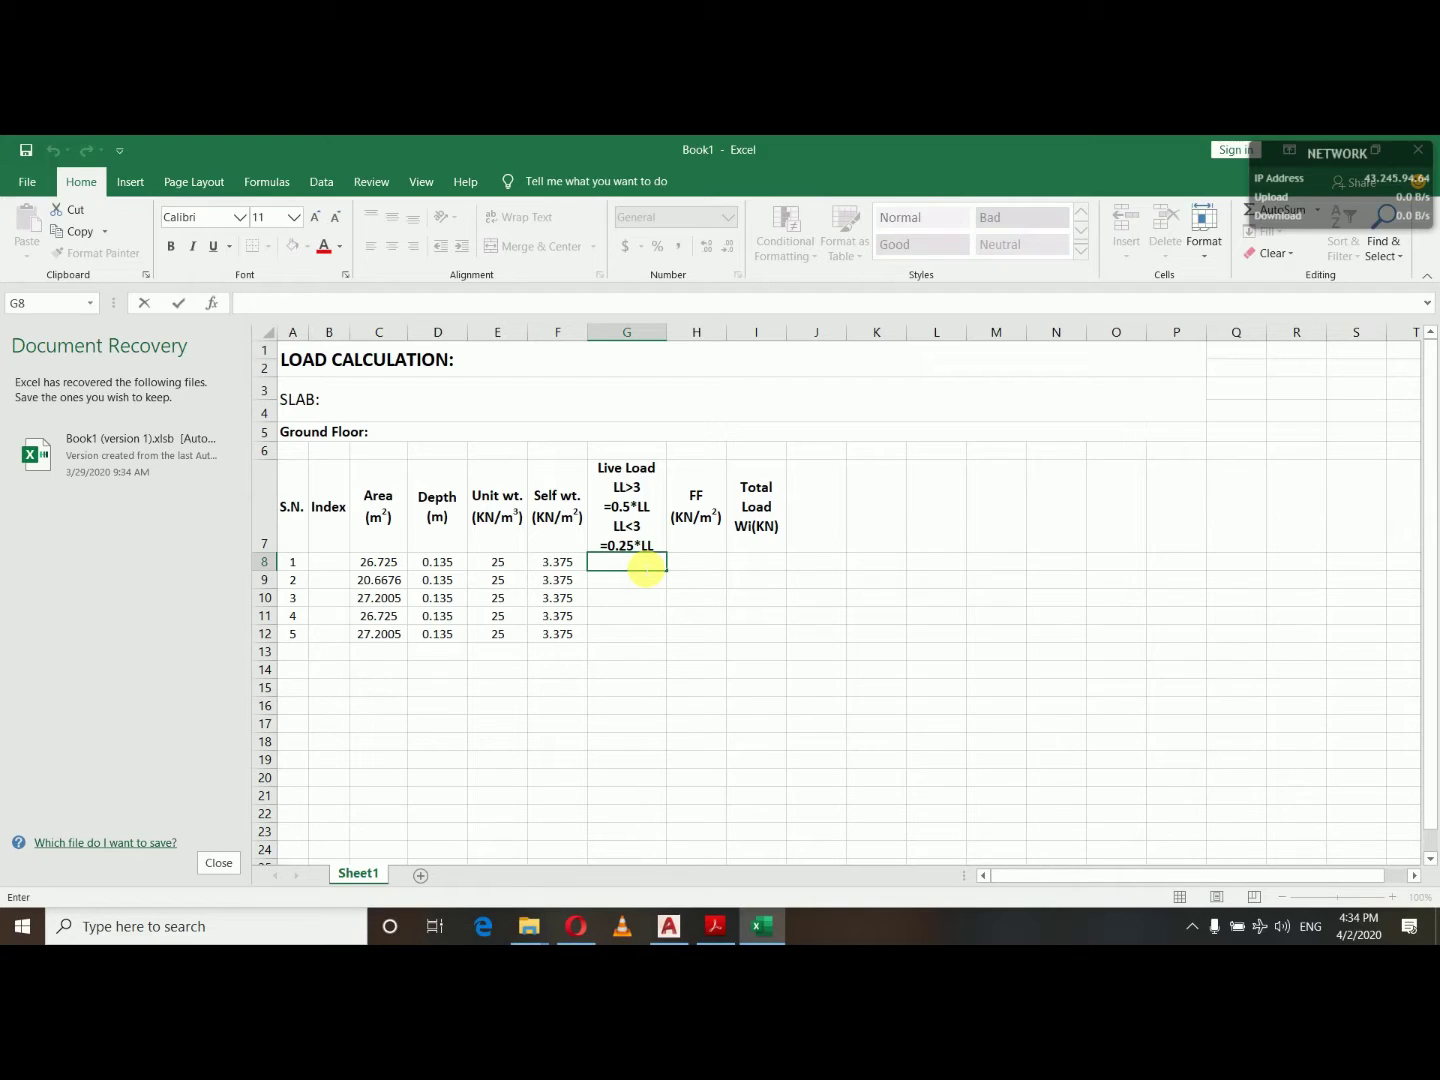
Enter the live load formula =0.25*2 in G8 and fill it down to G12.
text(=0.25*)
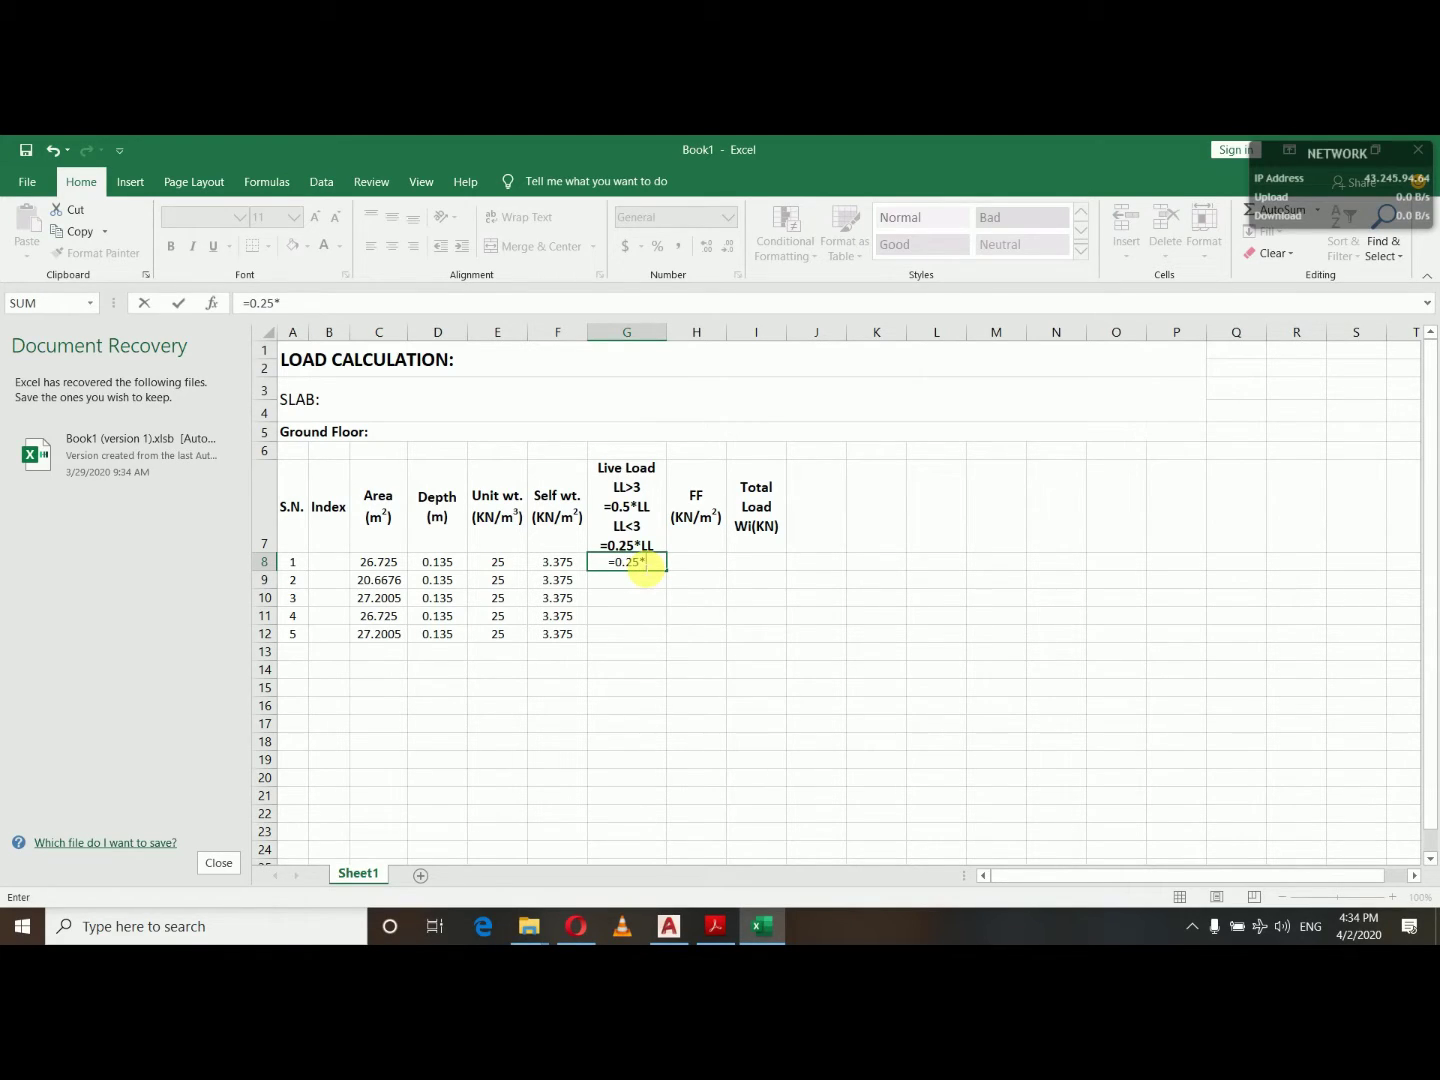
text(2)
key(Return)
click(655, 566)
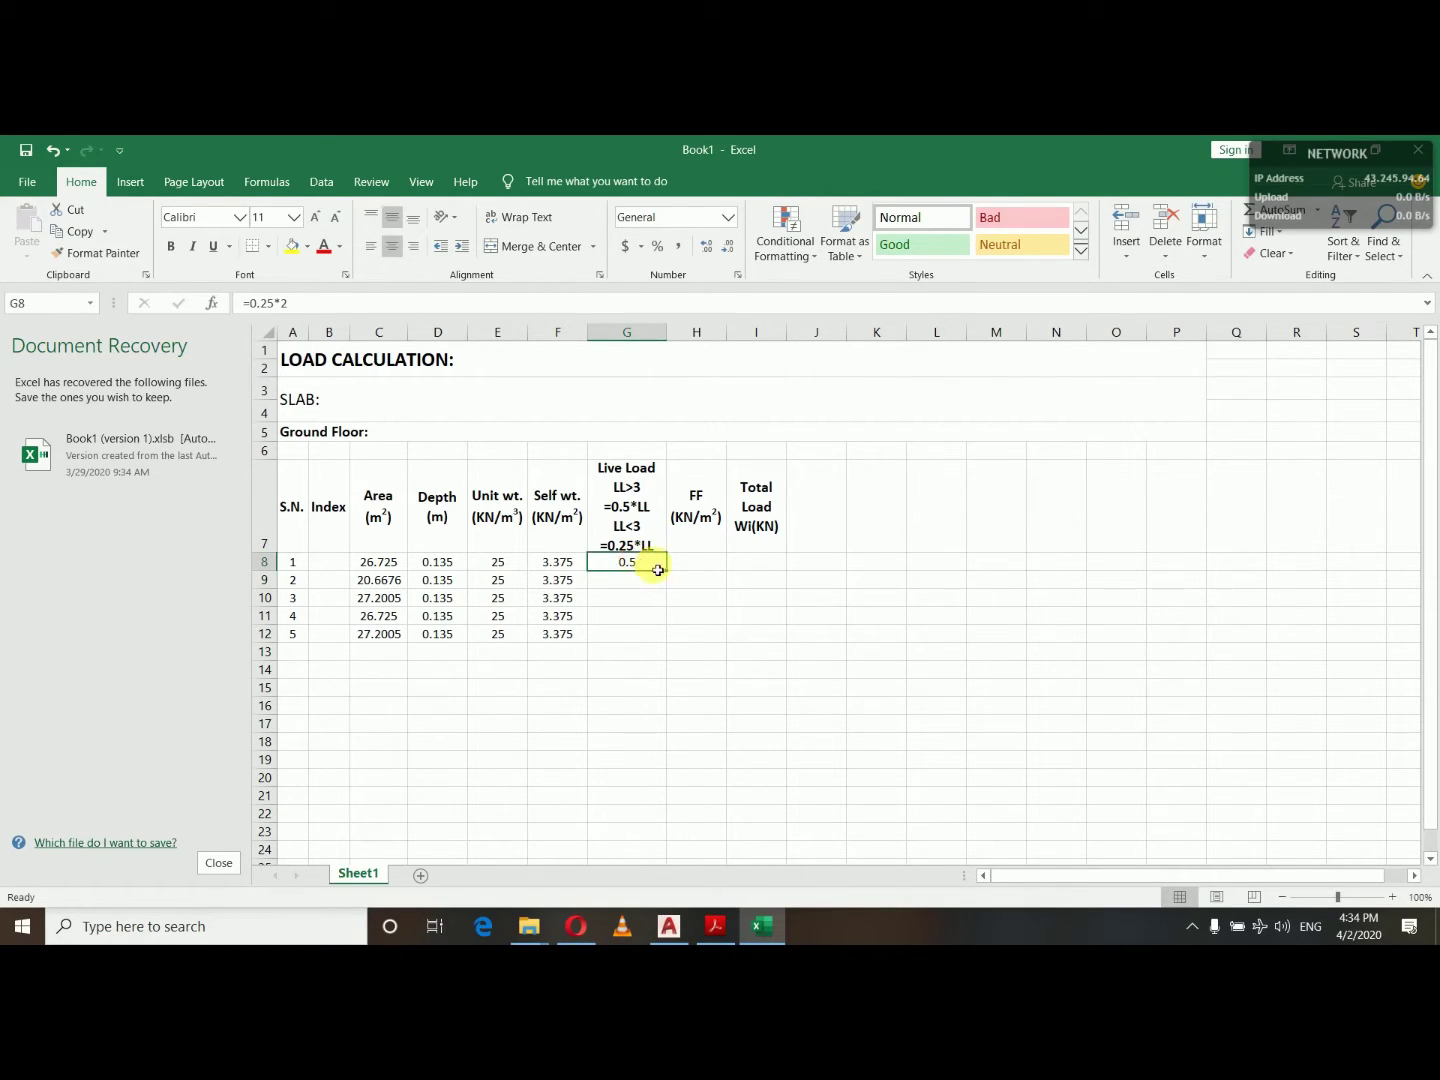
drag(665, 567, 662, 637)
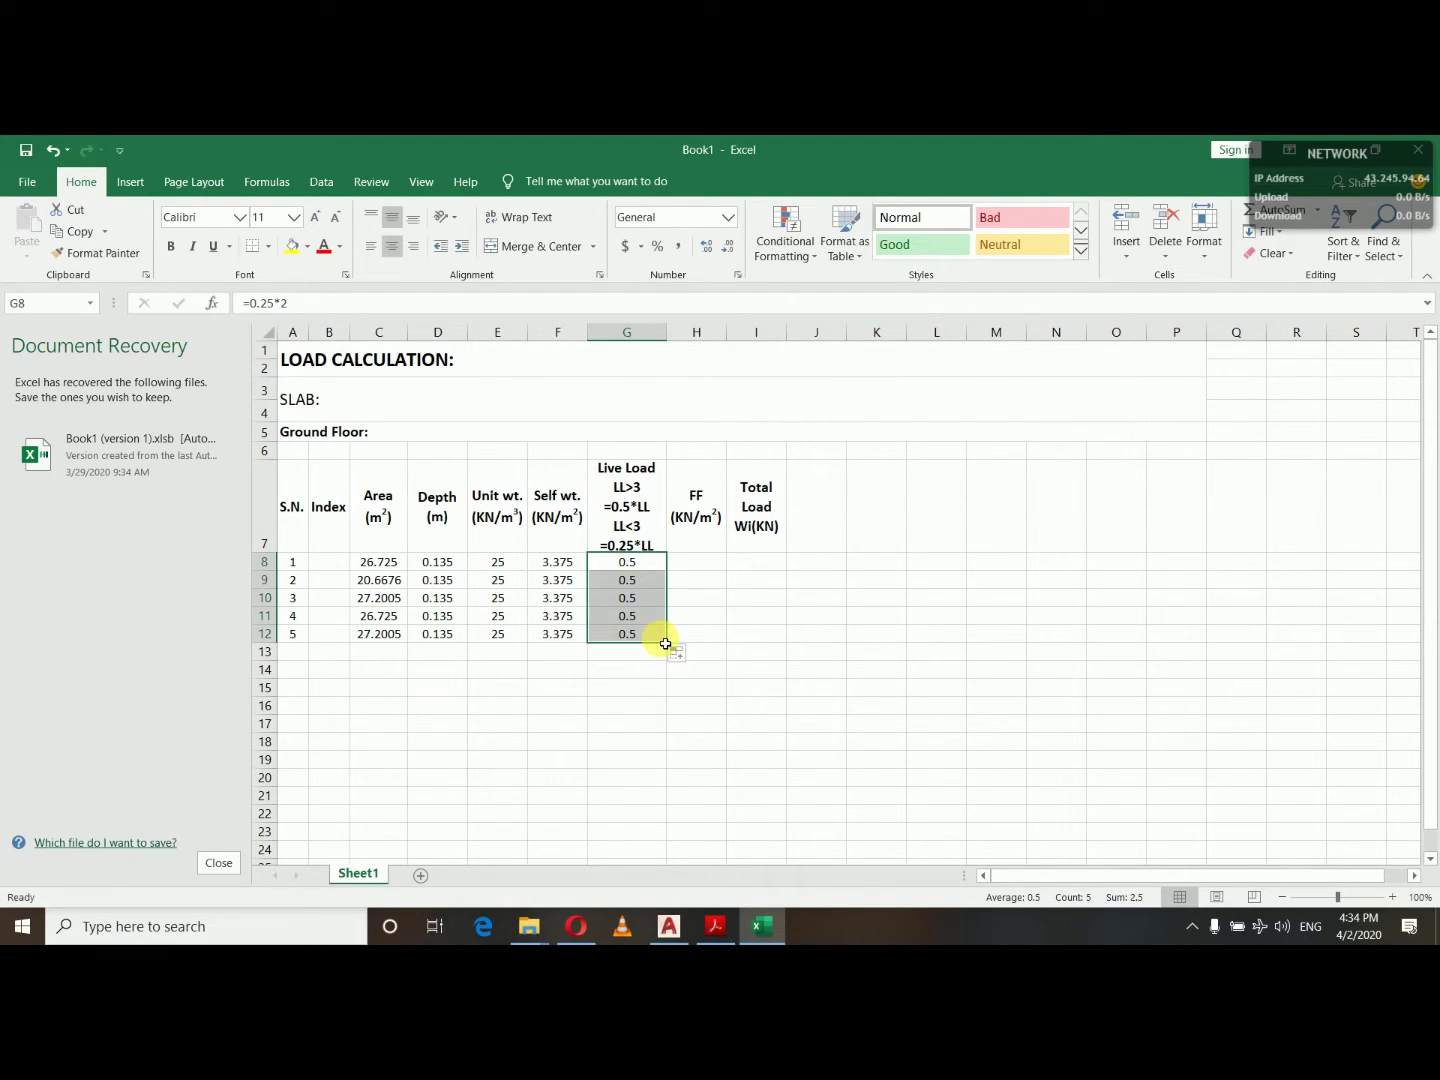
Enter the FF load 1 in H8 and fill it down to H12.
click(704, 563)
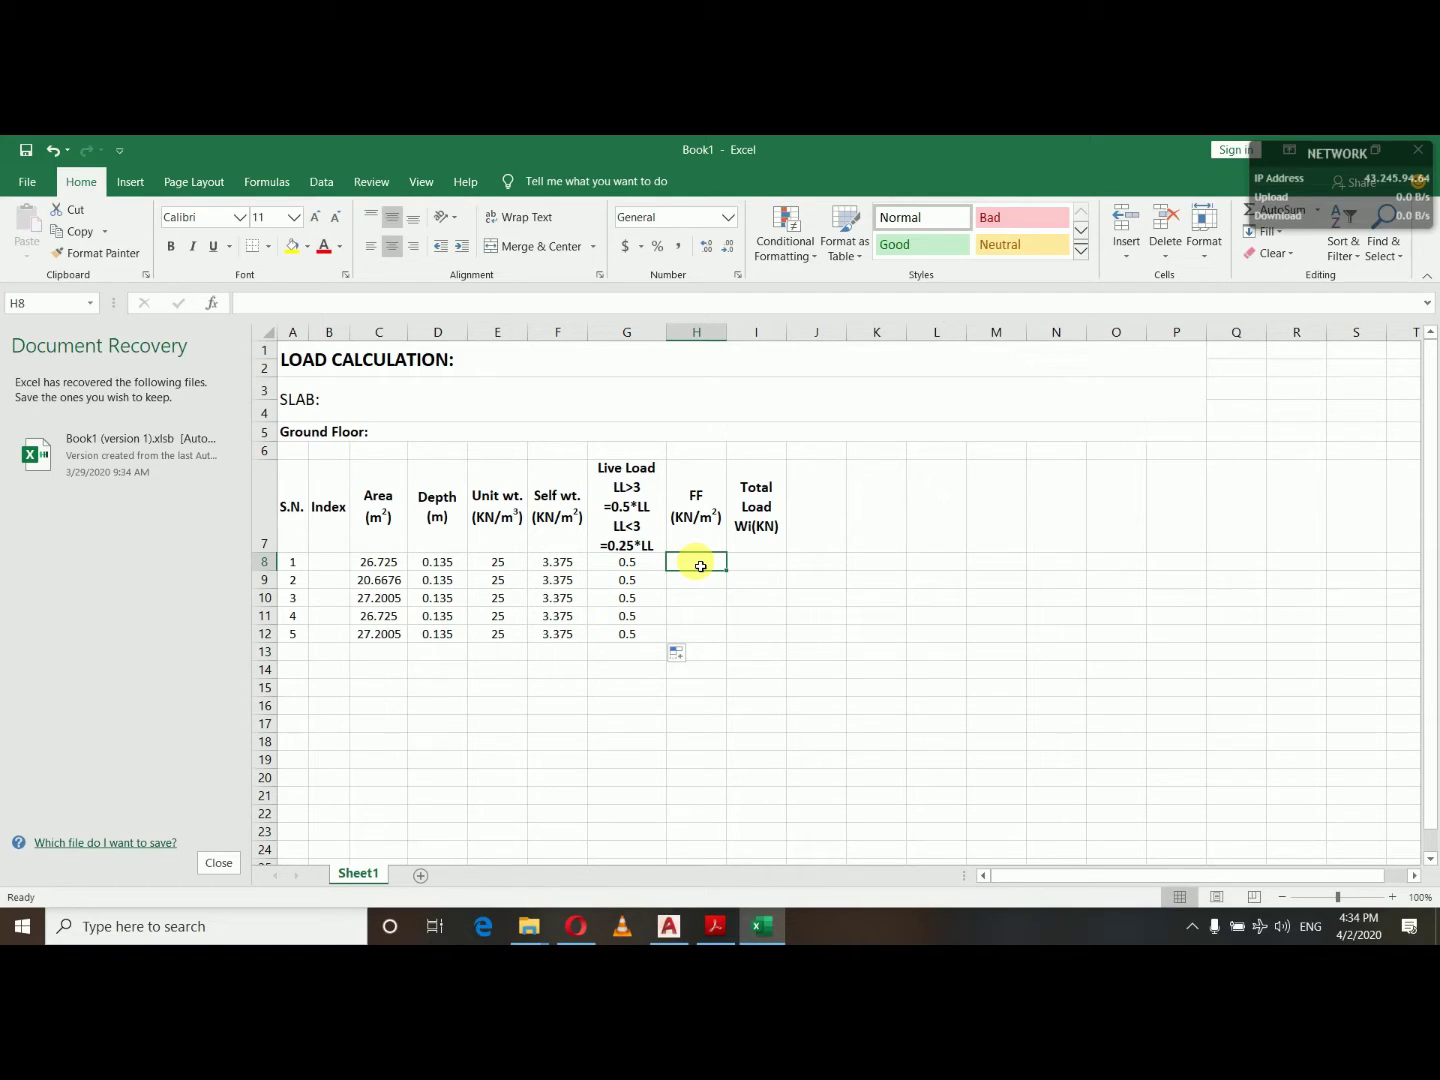
text(1)
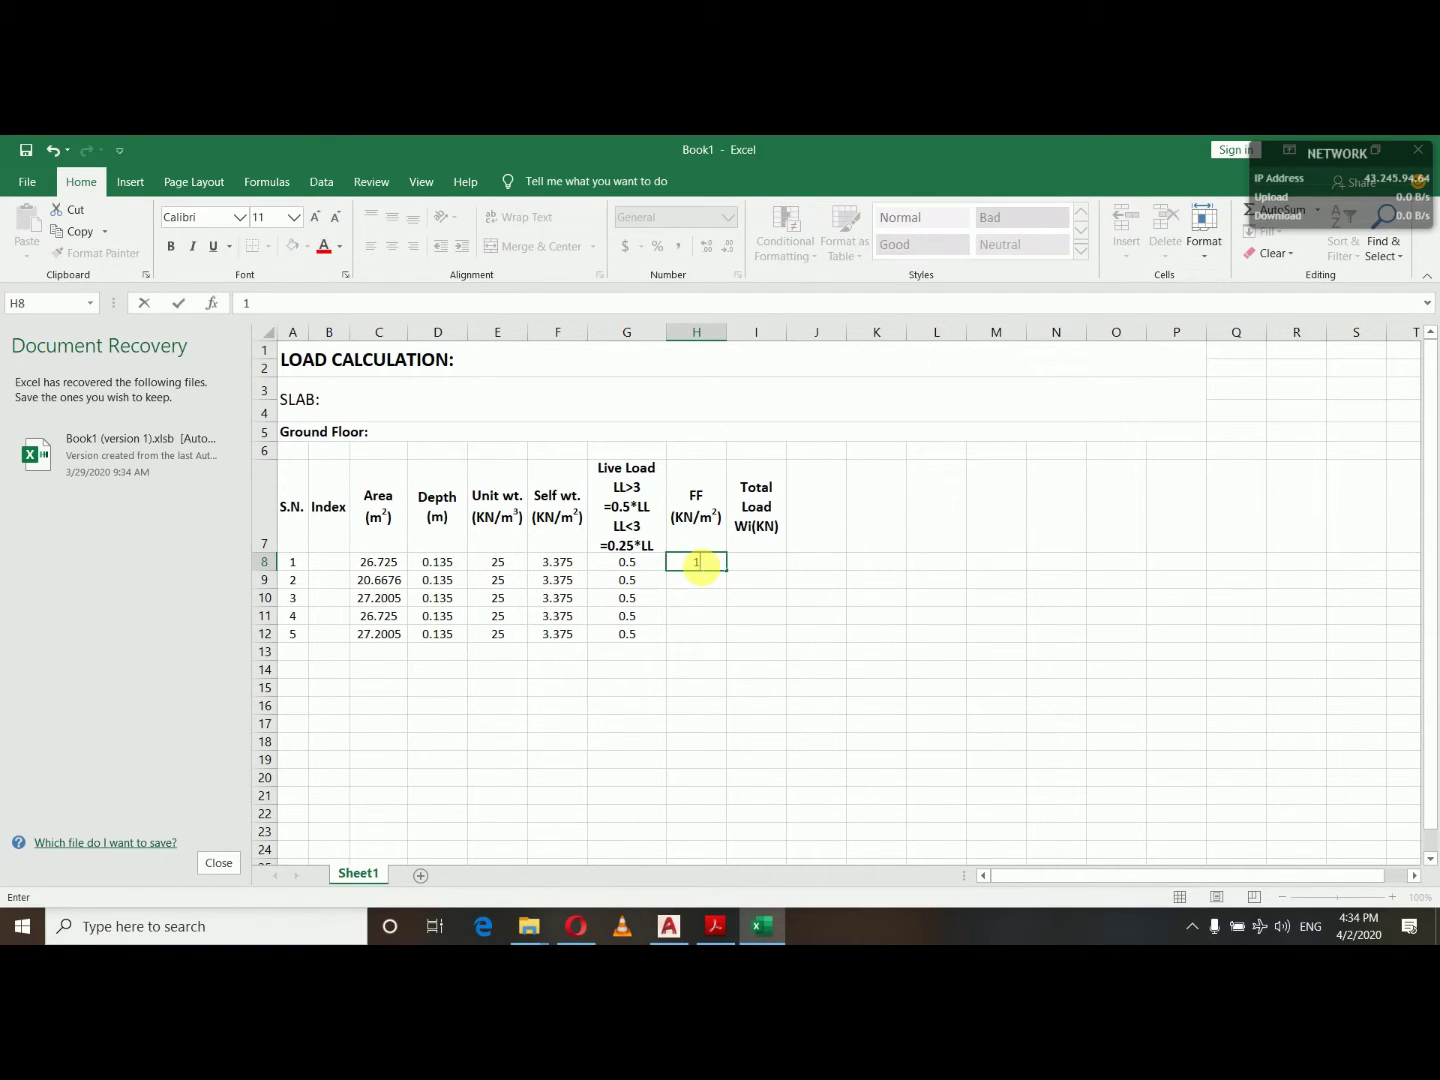
drag(733, 575, 732, 645)
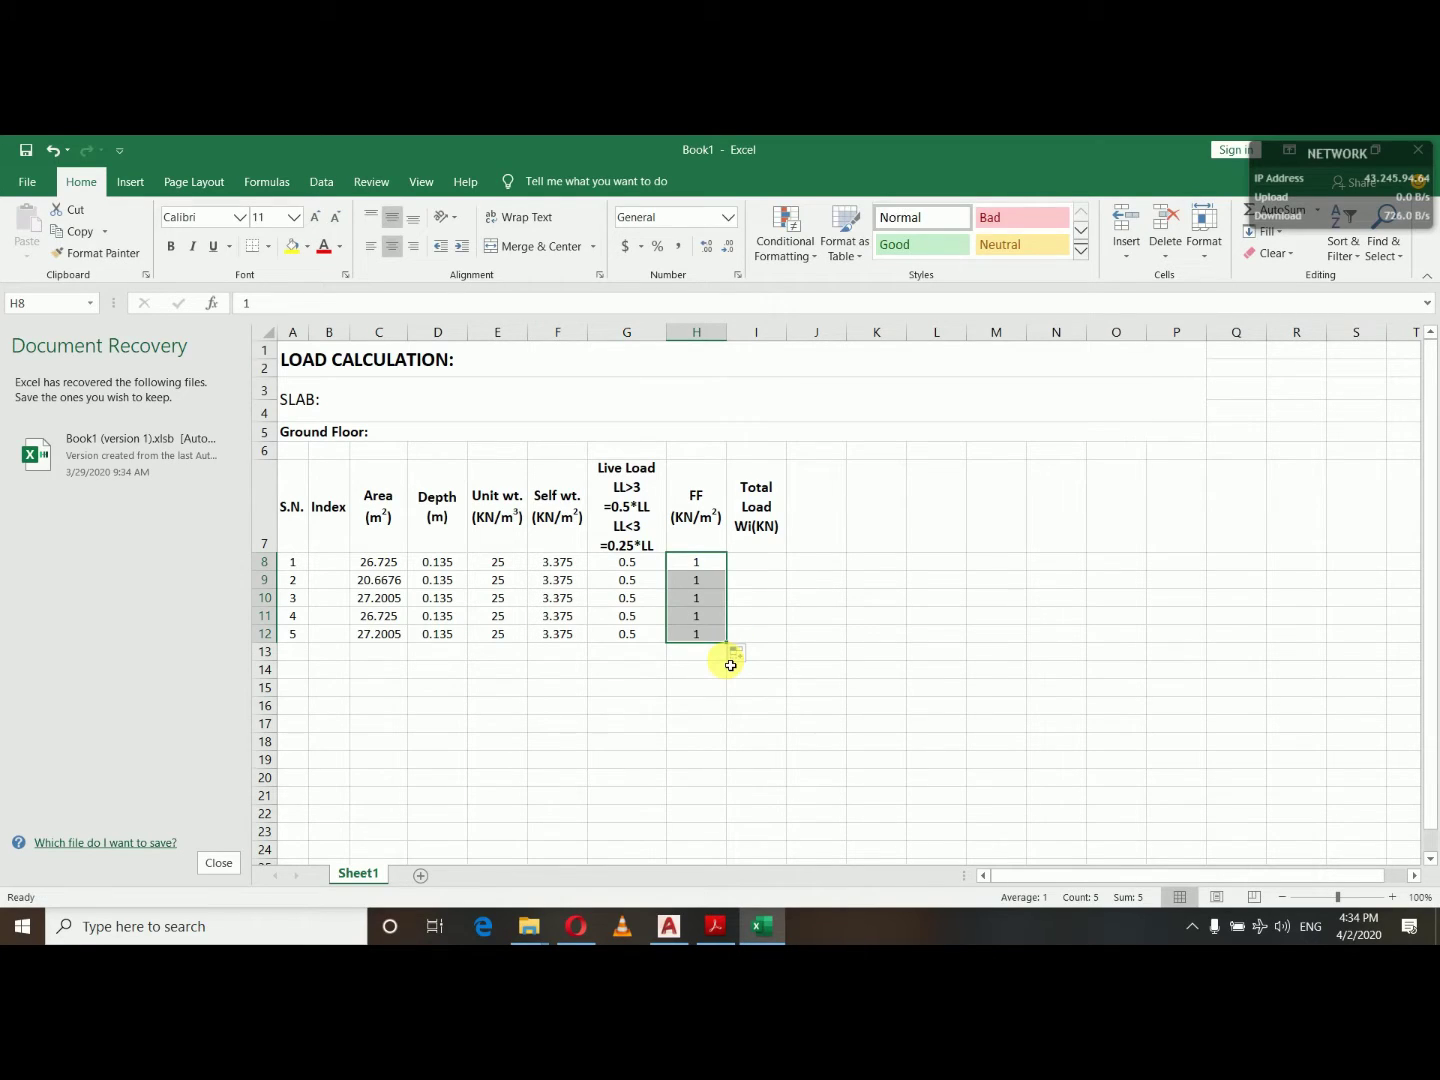
Calculate the total load in I8 with the formula =(H8+G8+F8)*C8 and fill it down to I12.
click(756, 565)
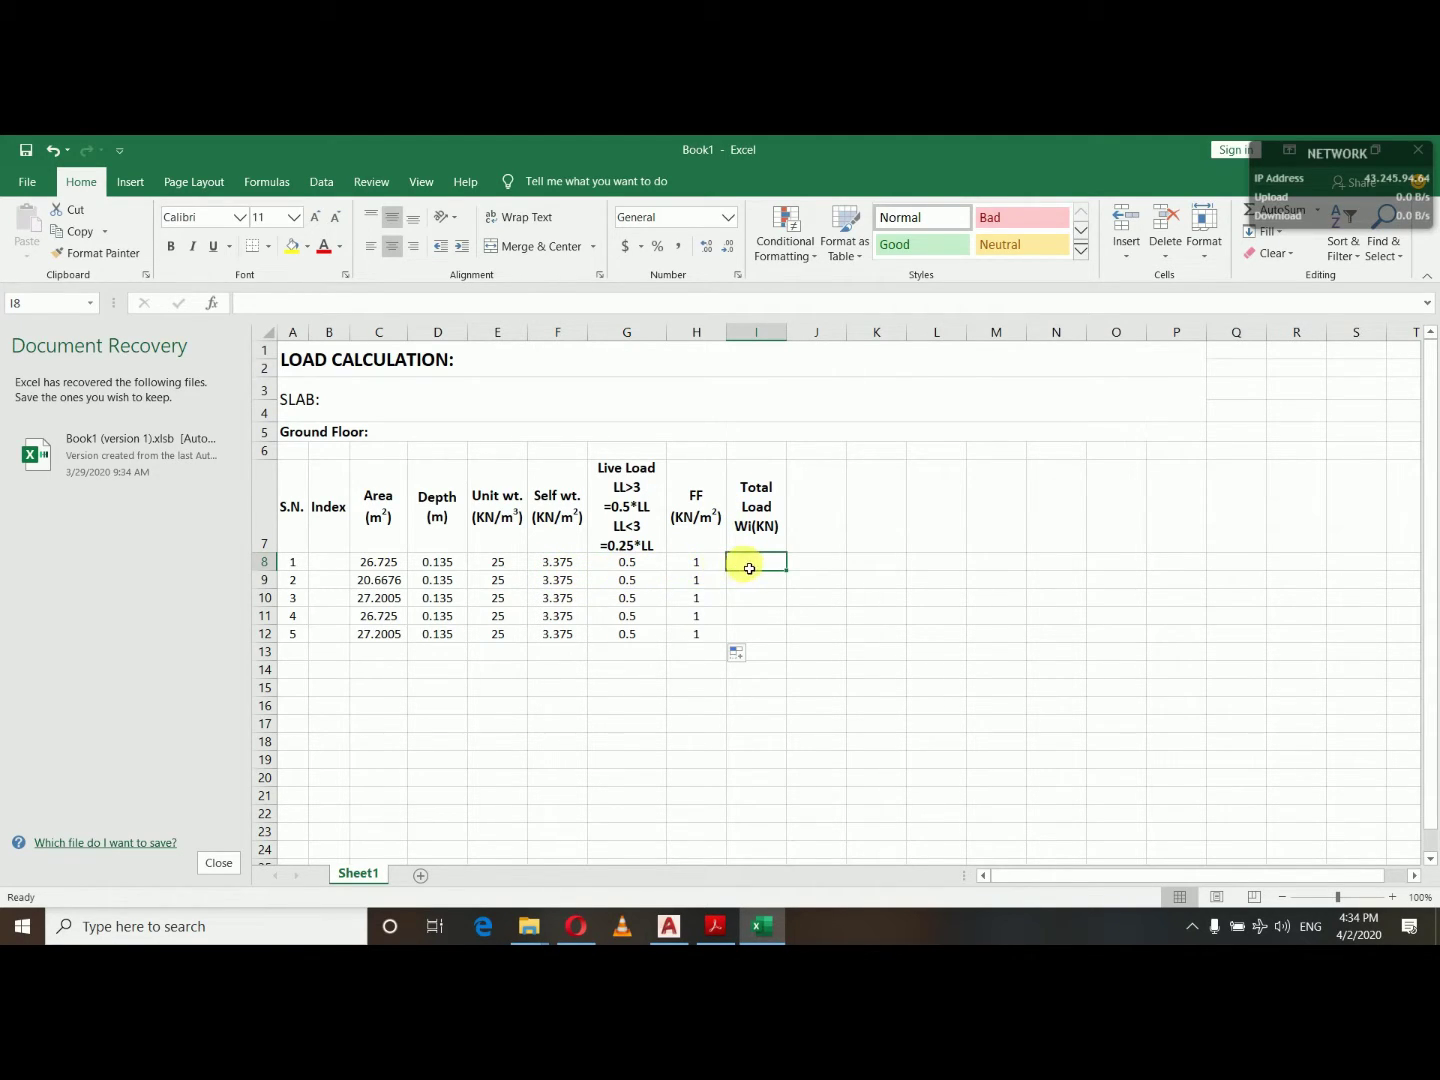
text(=)
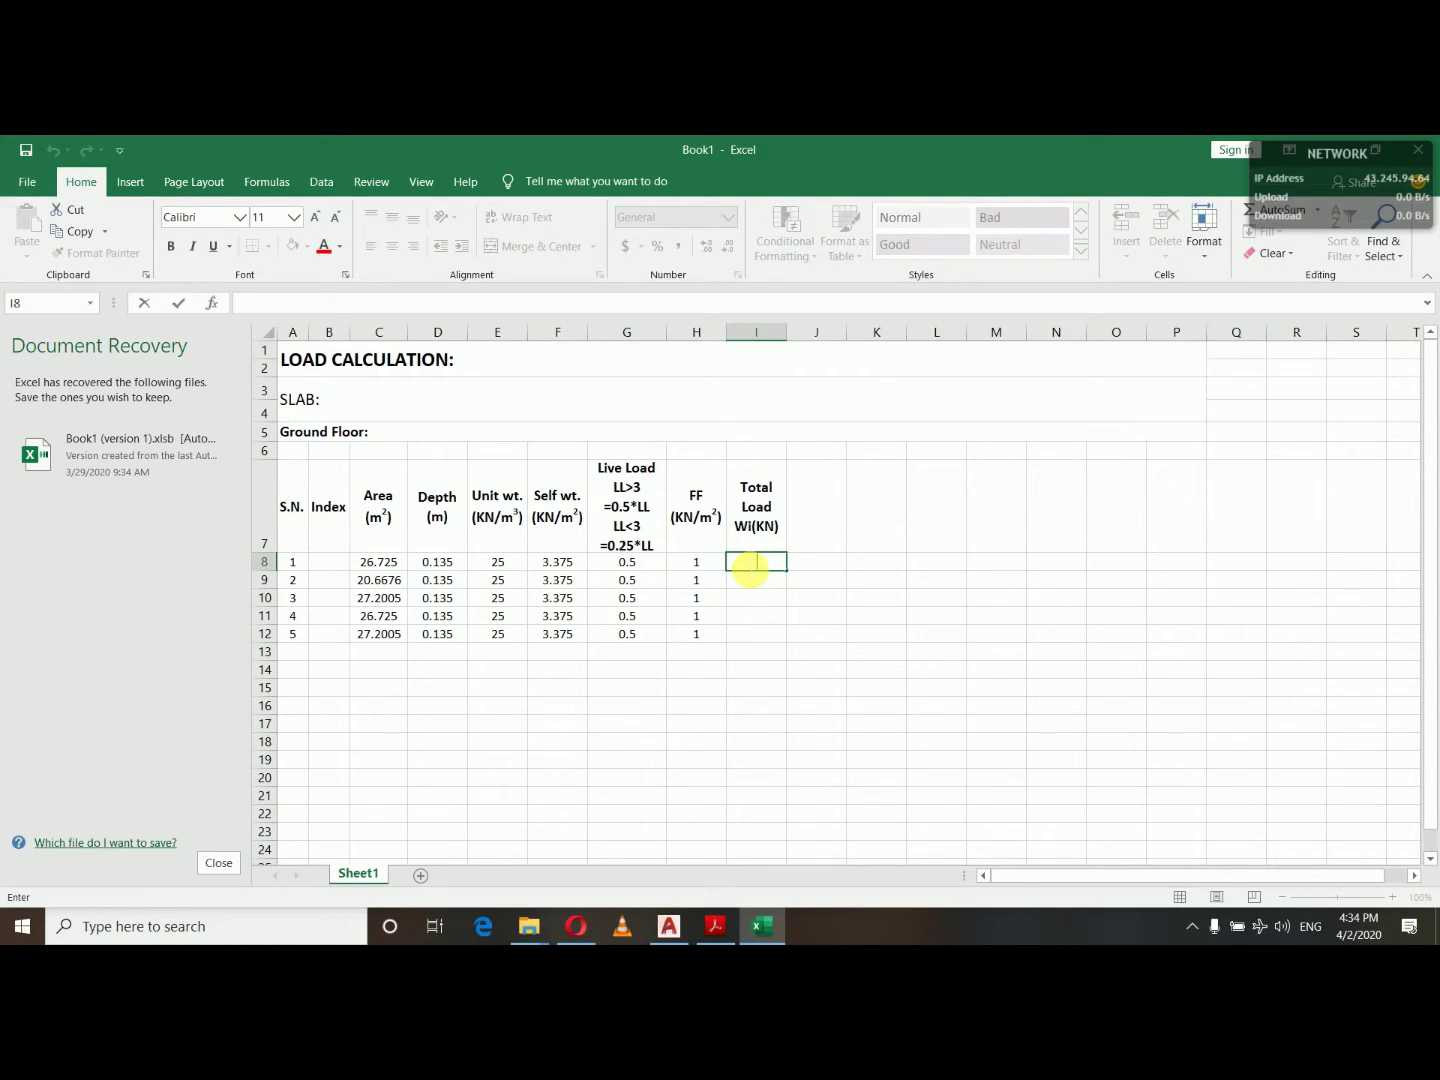
text(()
click(699, 563)
text(+)
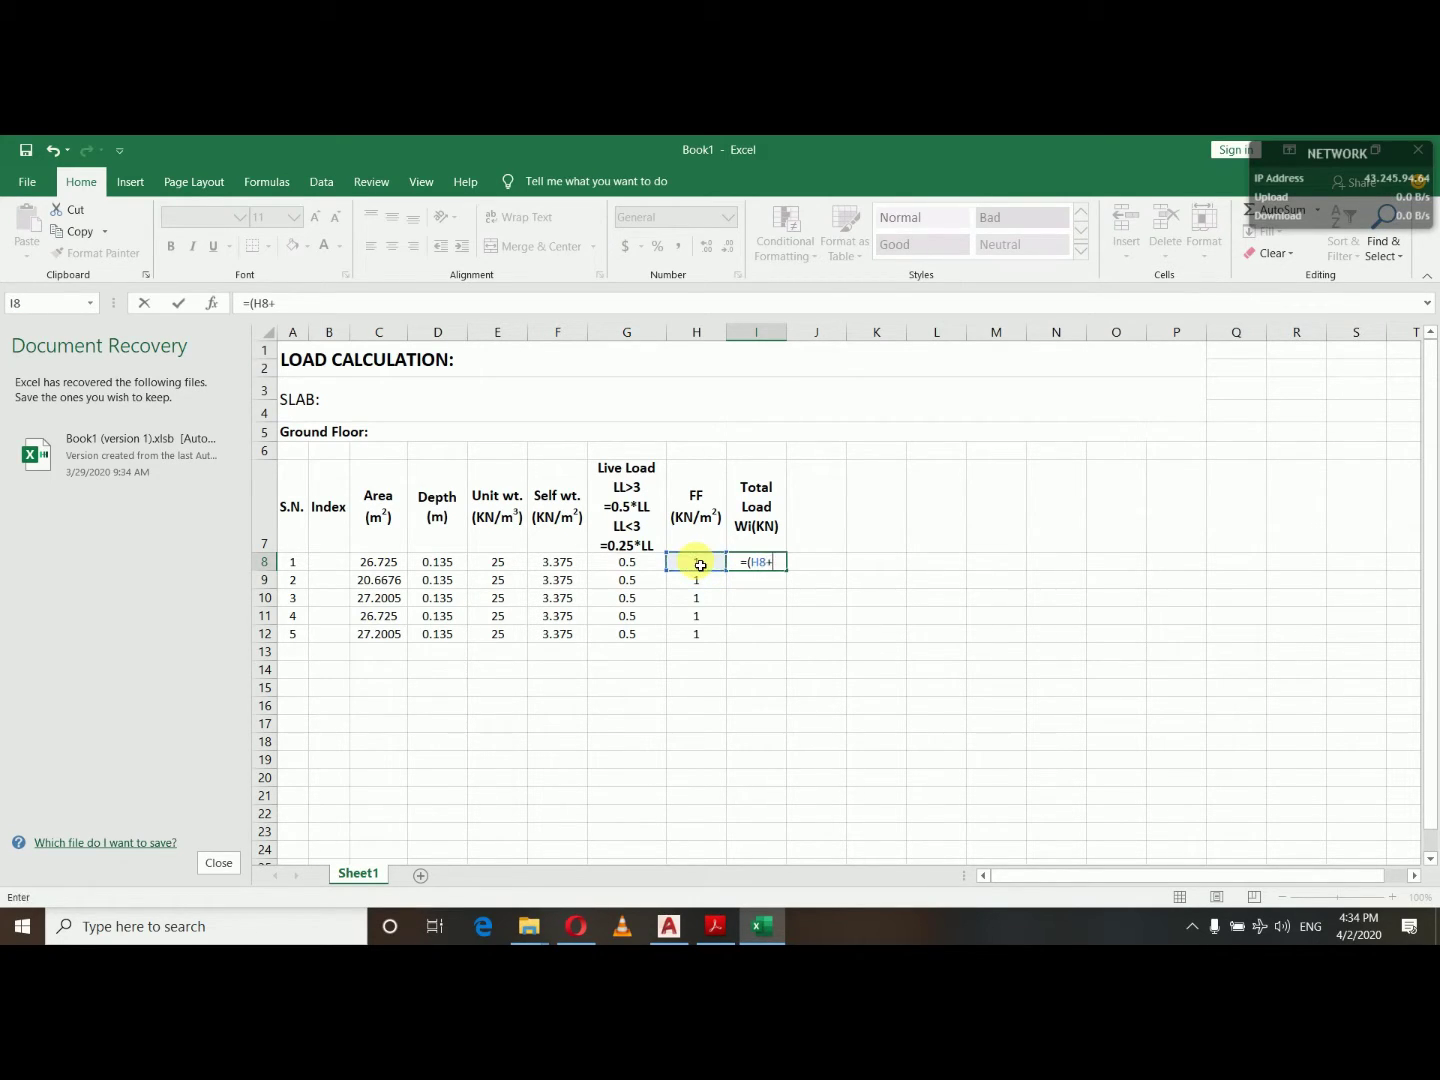
click(634, 566)
text(+)
click(563, 568)
text(+)
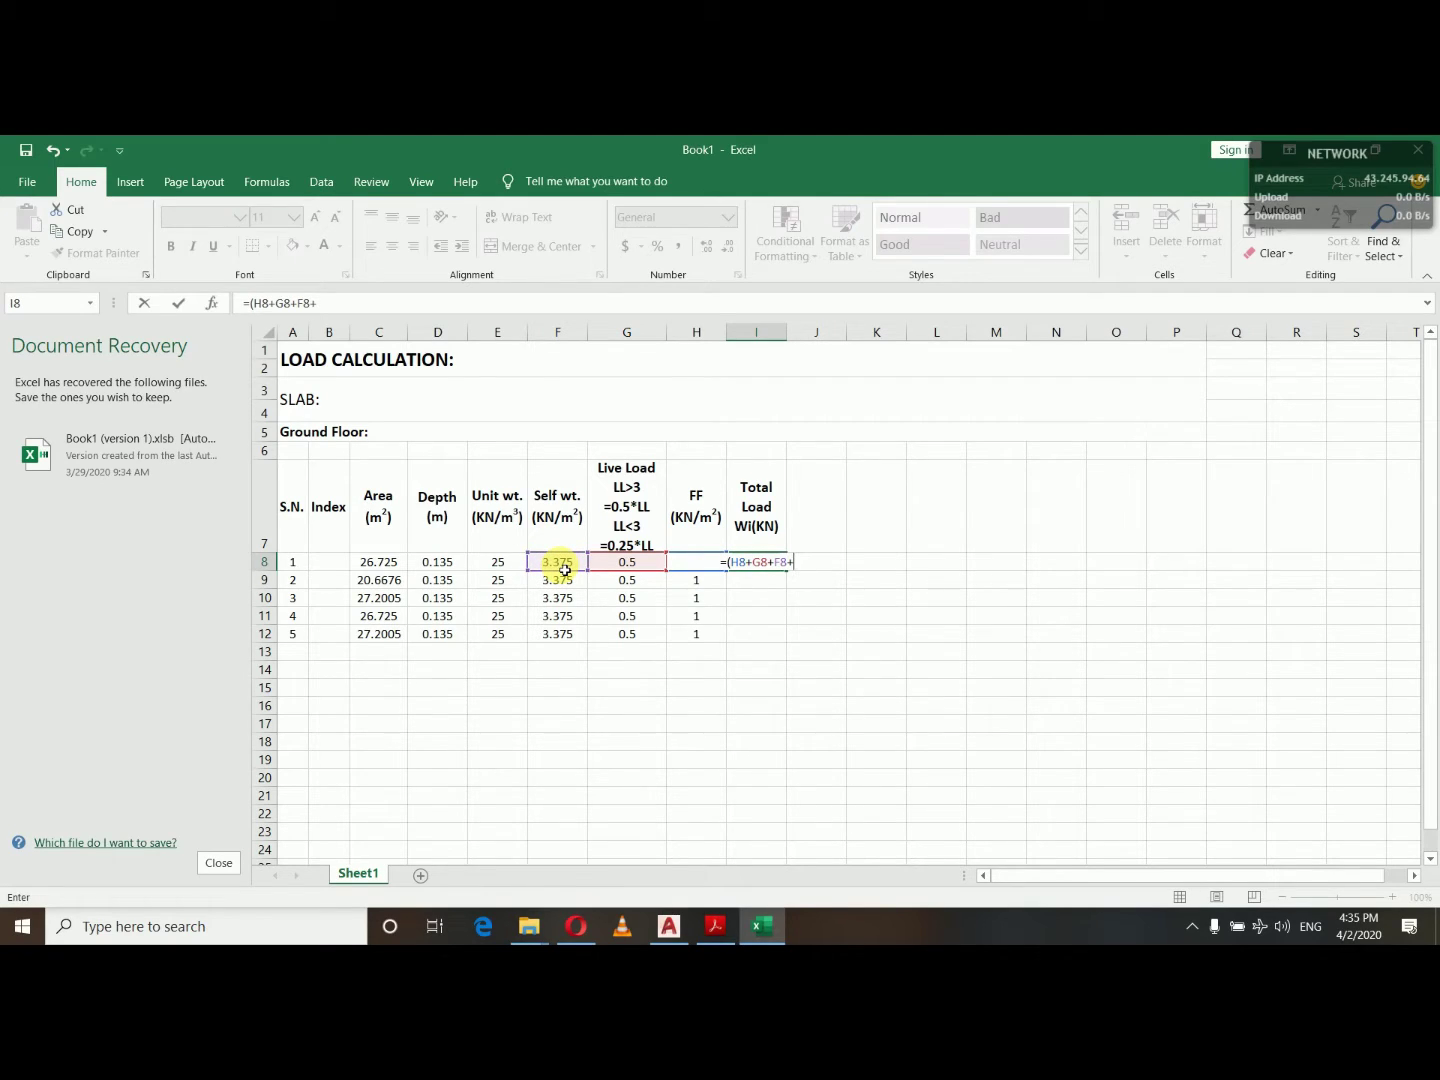
key(BackSpace)
text()*)
click(380, 568)
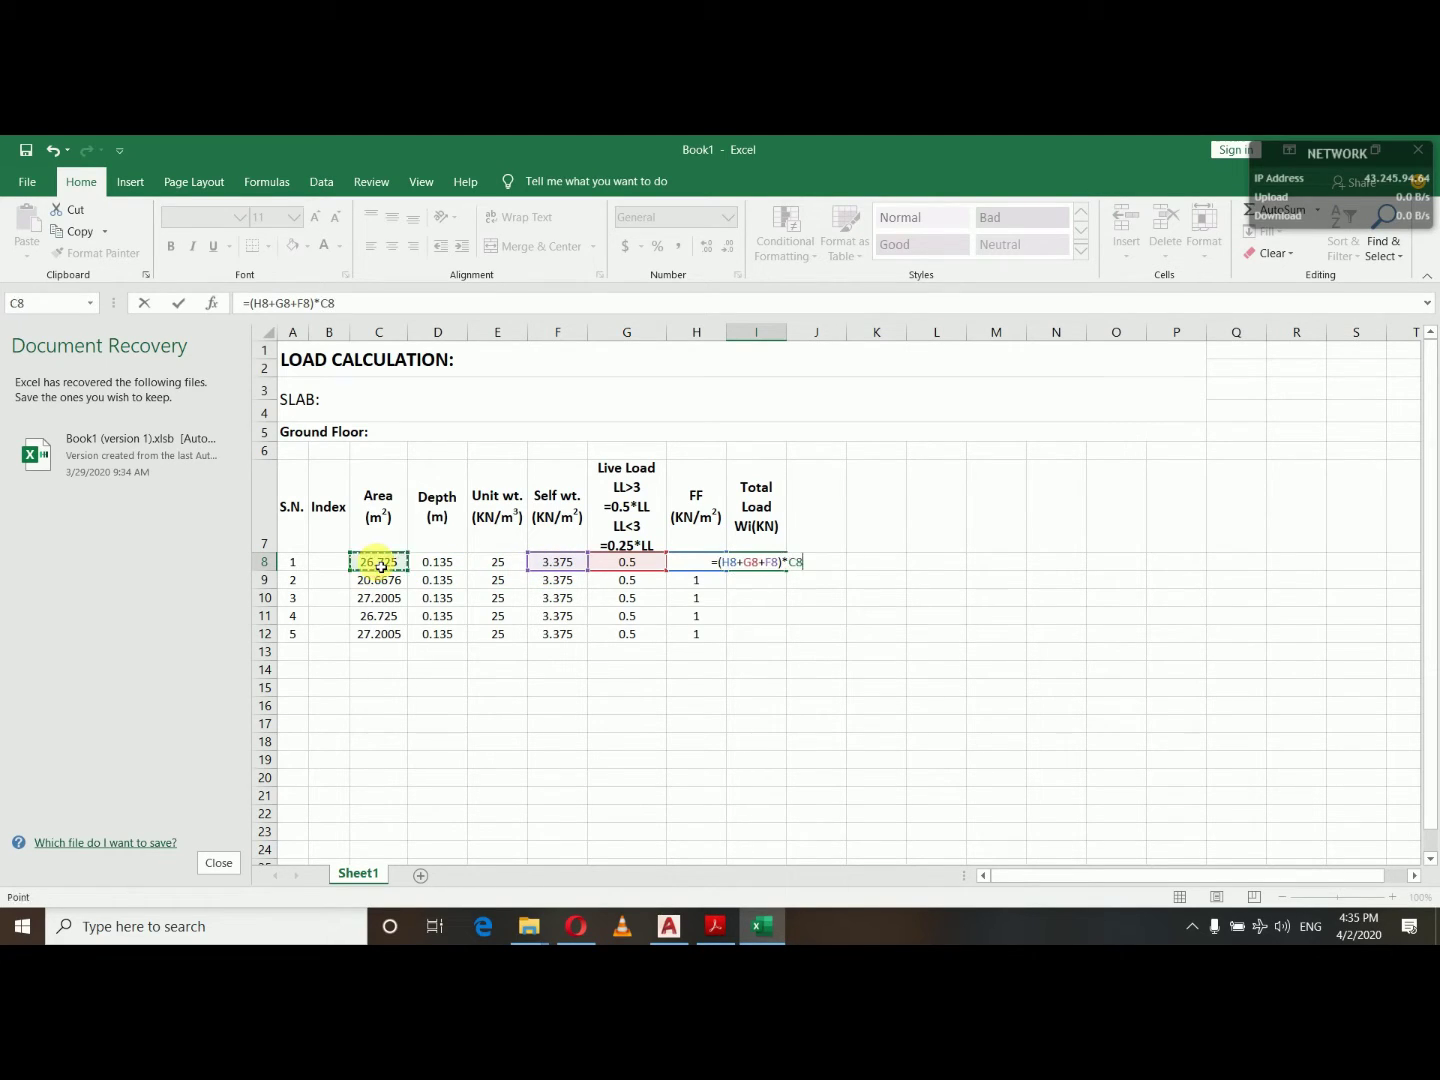
key(Return)
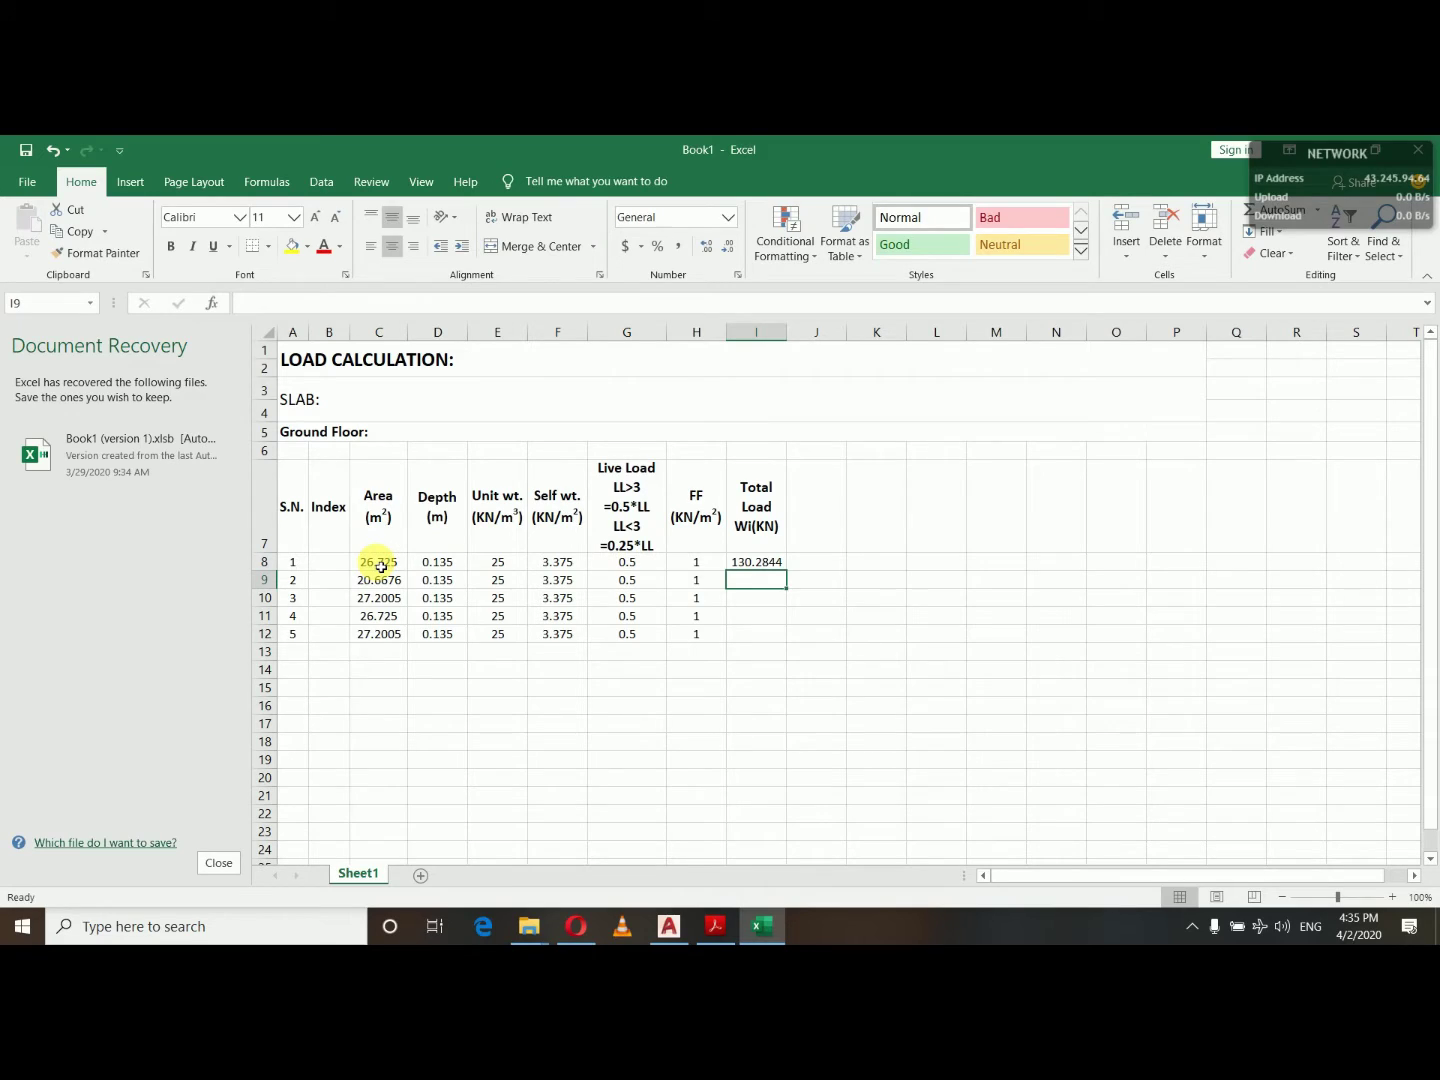
click(760, 565)
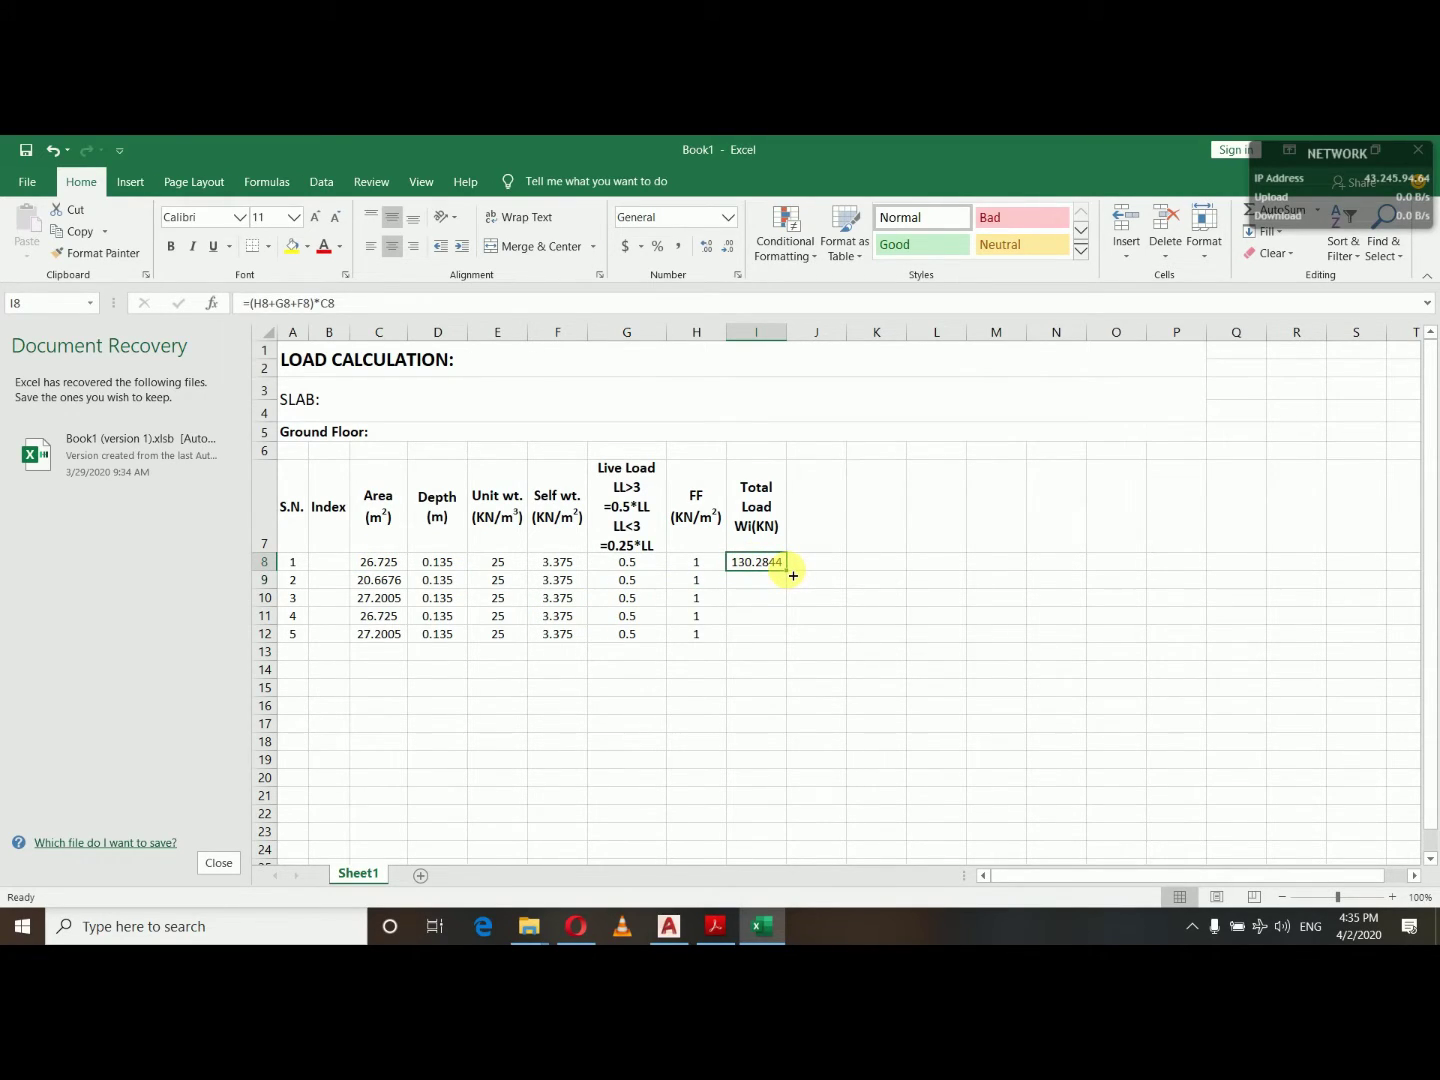
drag(793, 575, 794, 656)
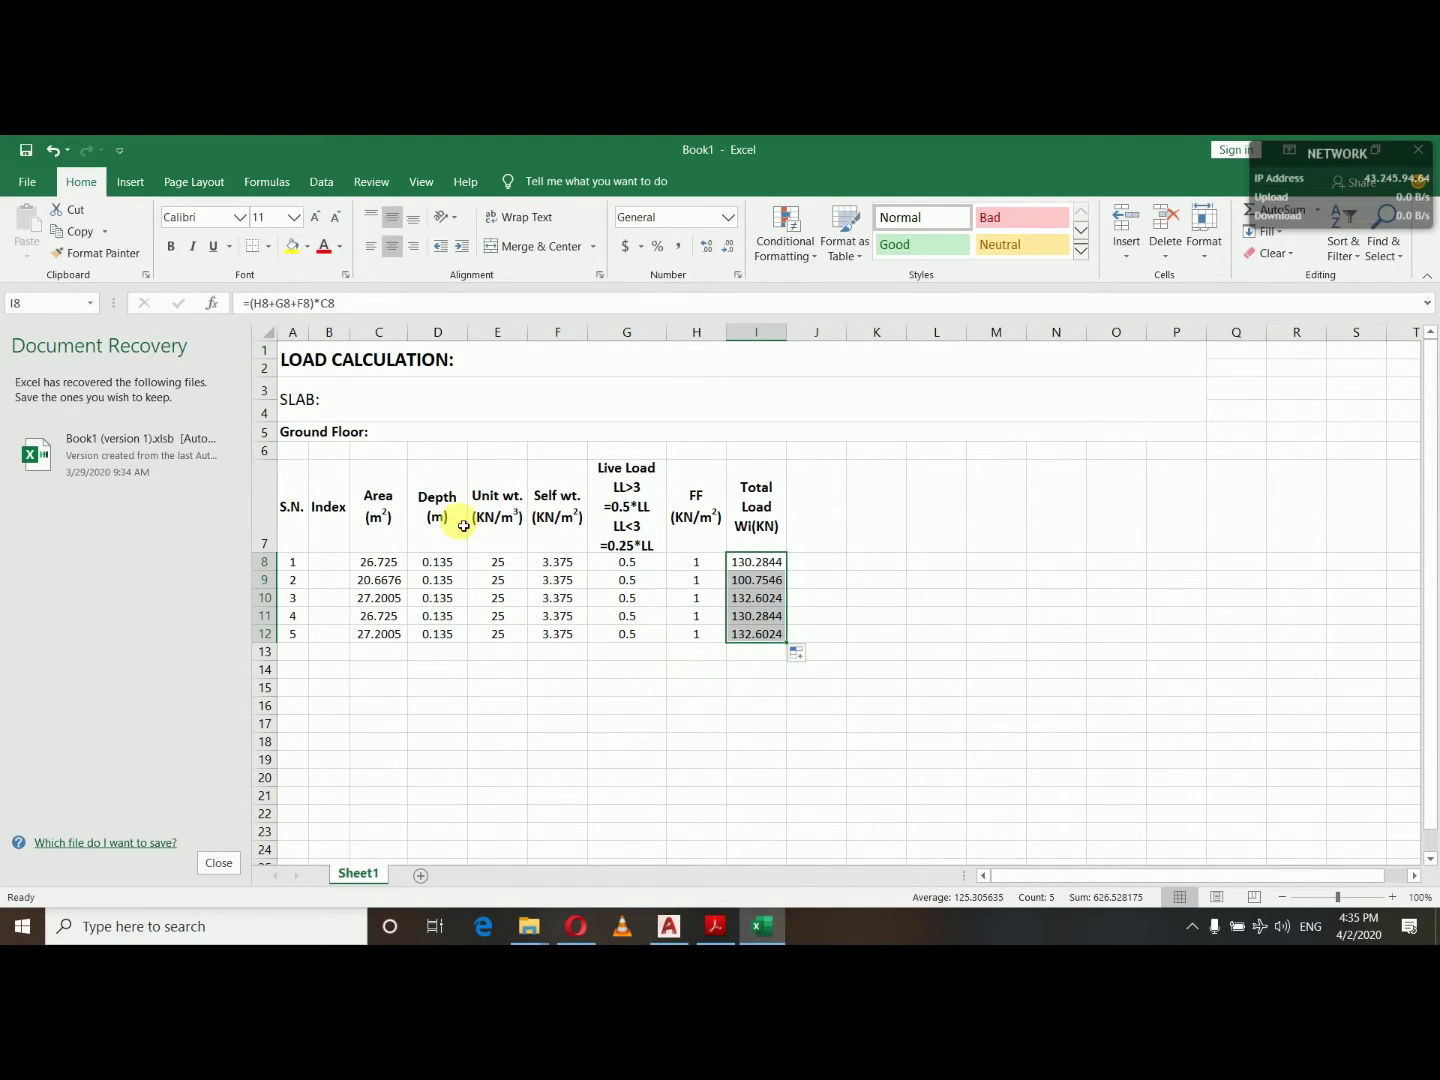
Apply thick outside borders to the table's header row A7:I7.
click(301, 479)
drag(296, 474, 748, 508)
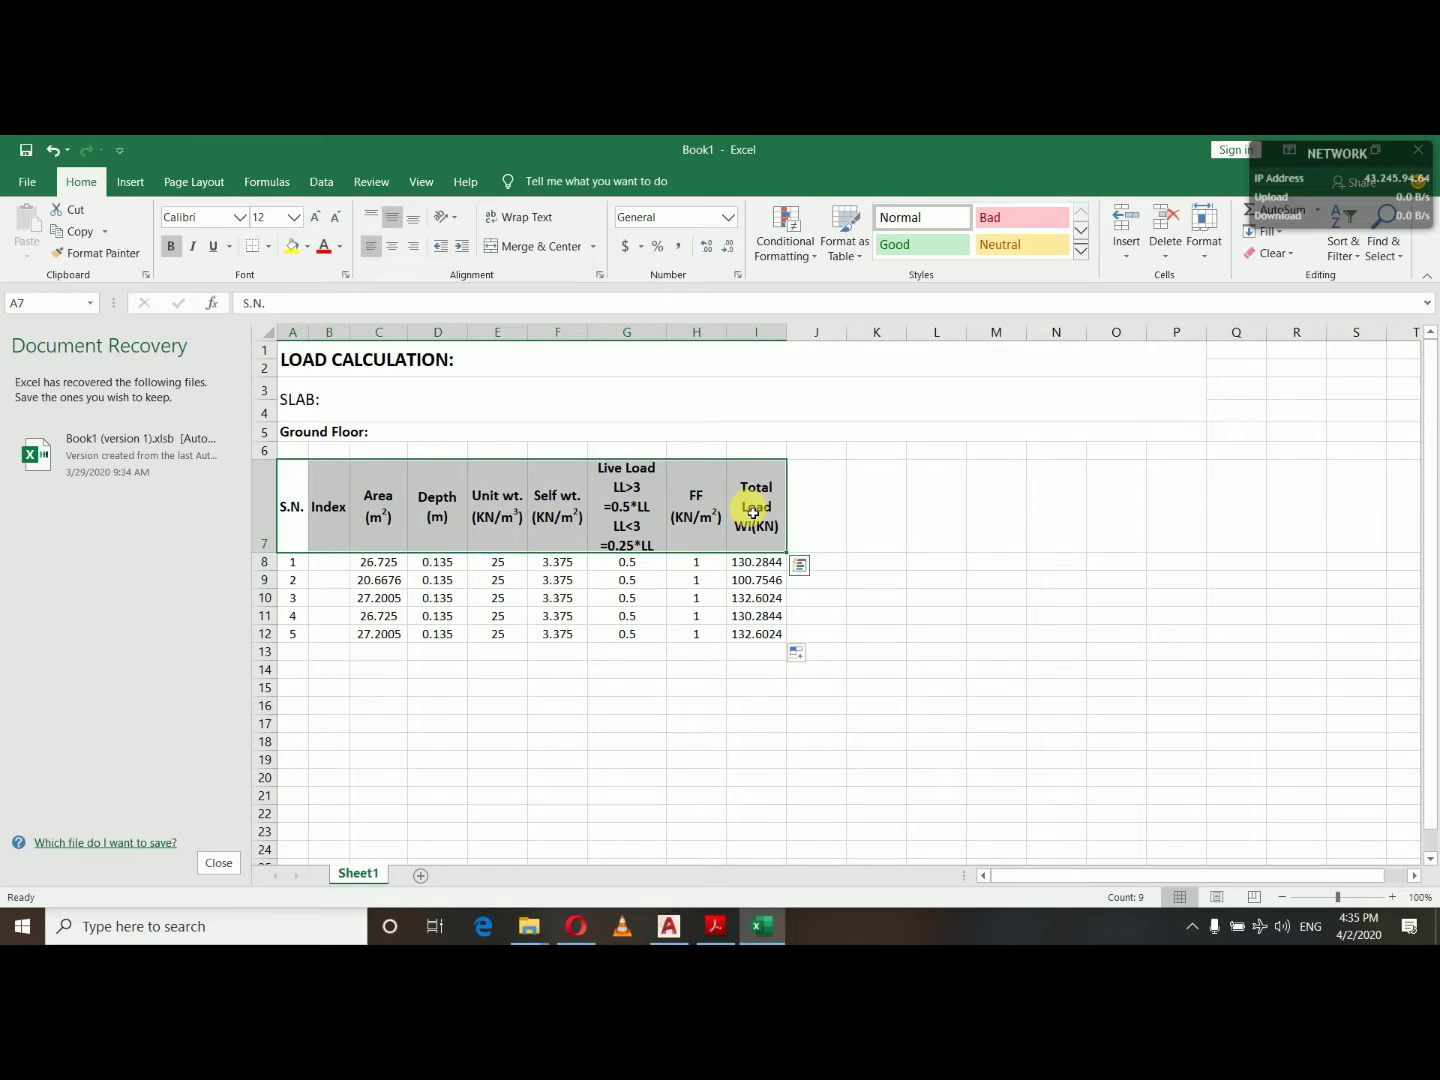
click(269, 247)
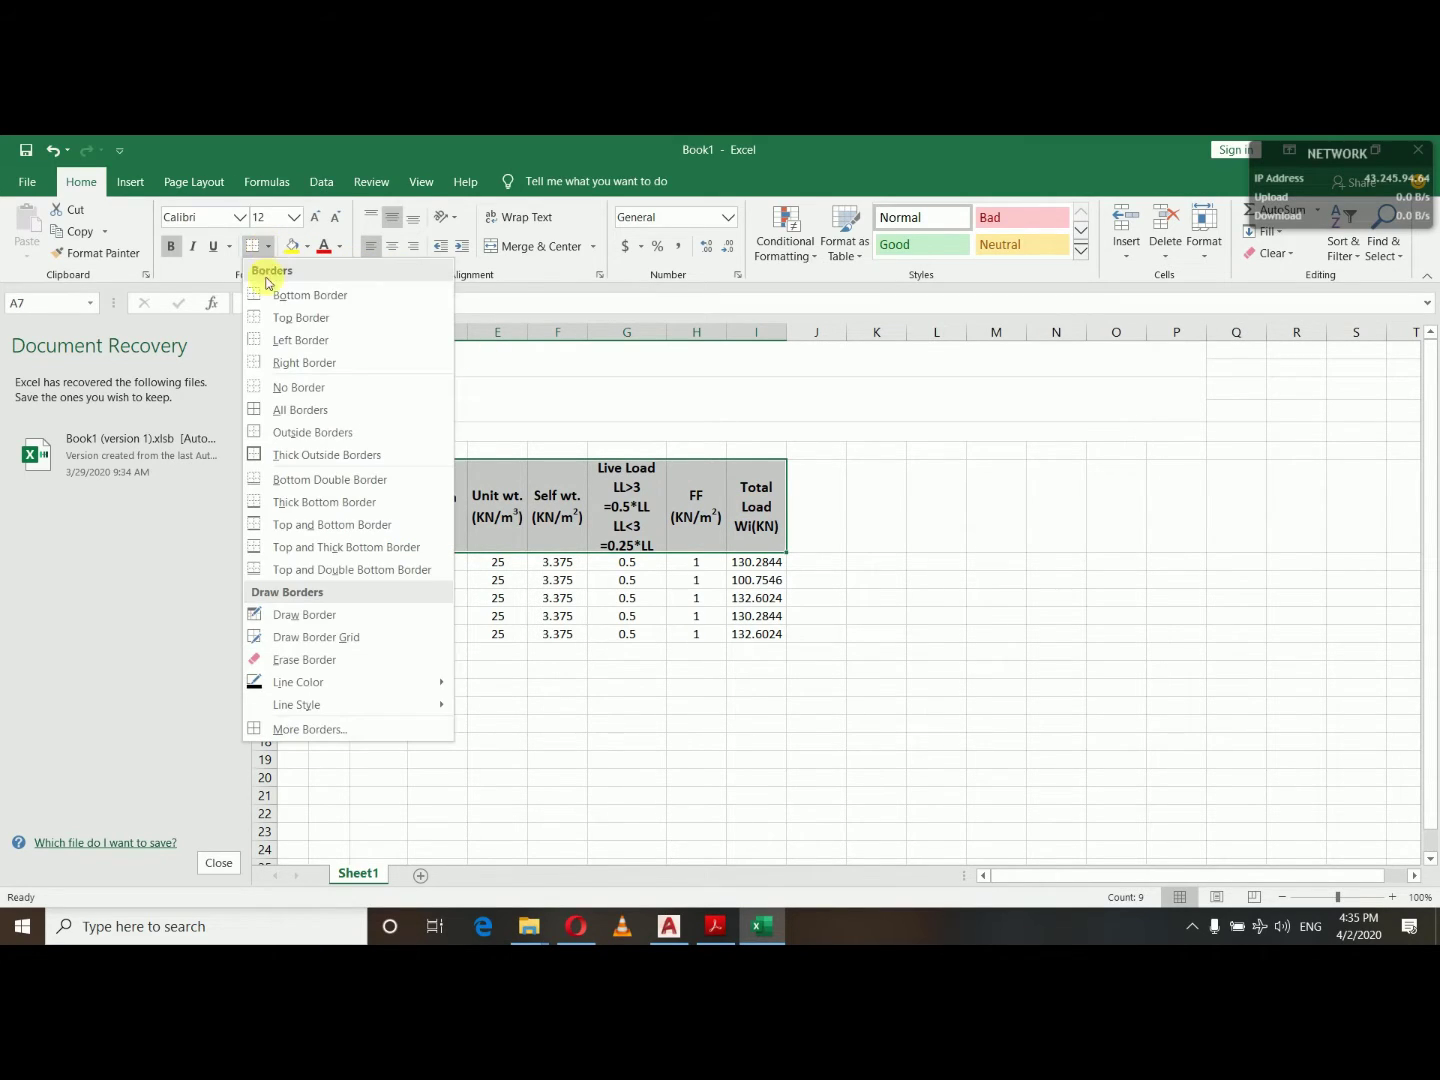
click(267, 456)
Apply all borders to the table's data rows A8:I12.
click(299, 572)
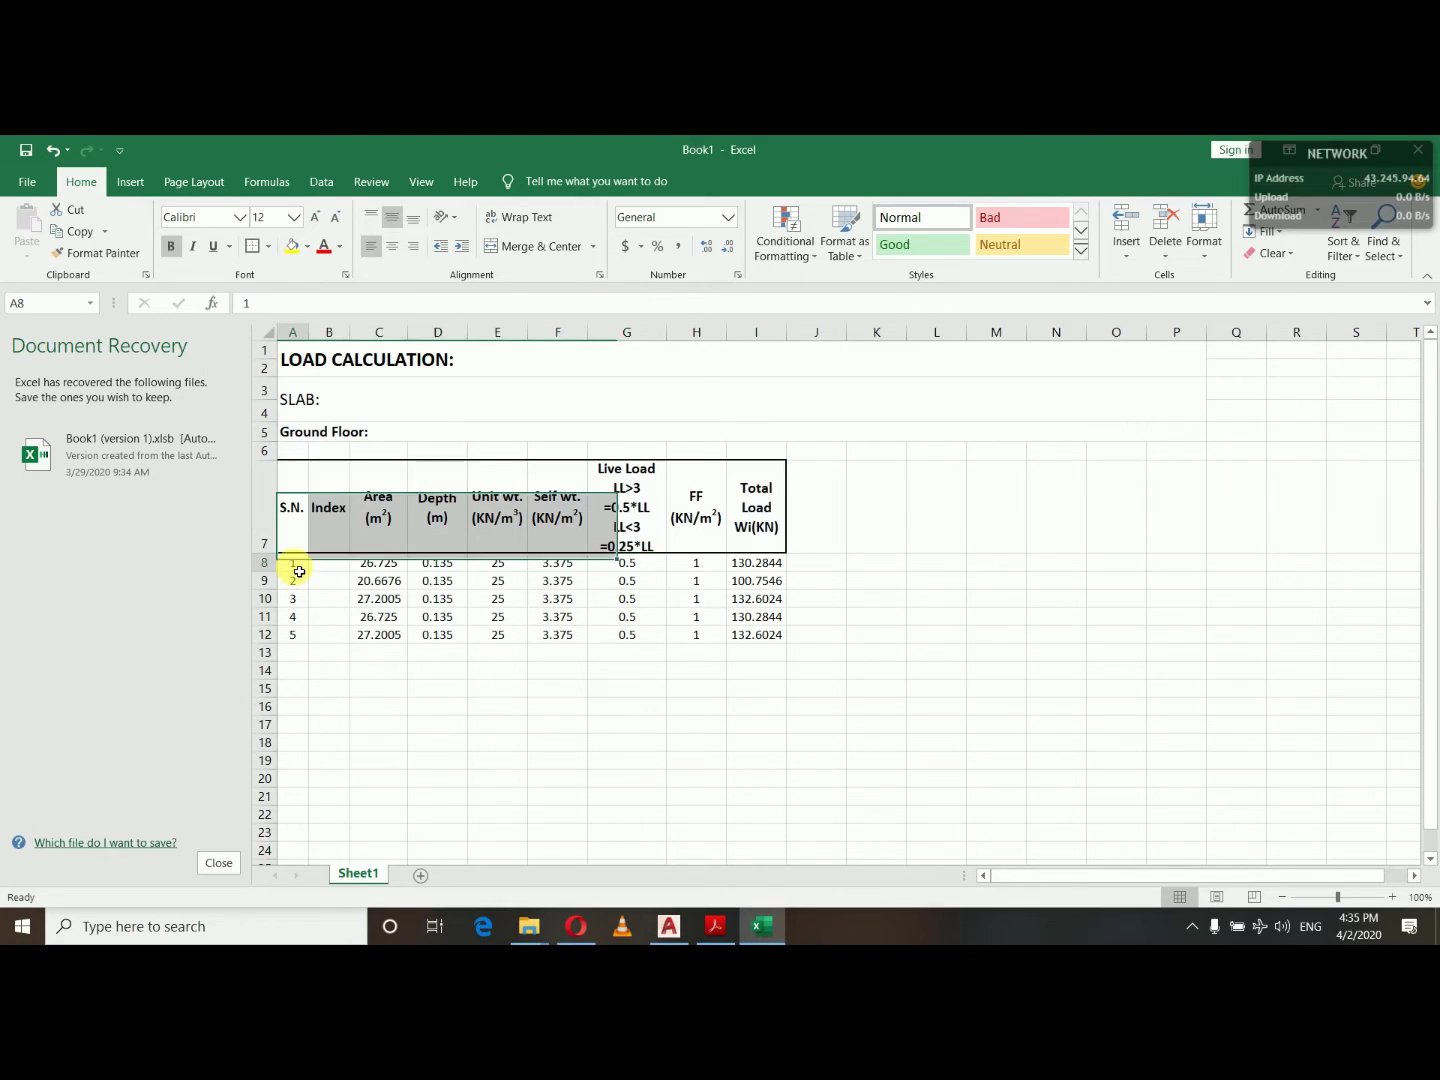
drag(299, 572, 752, 645)
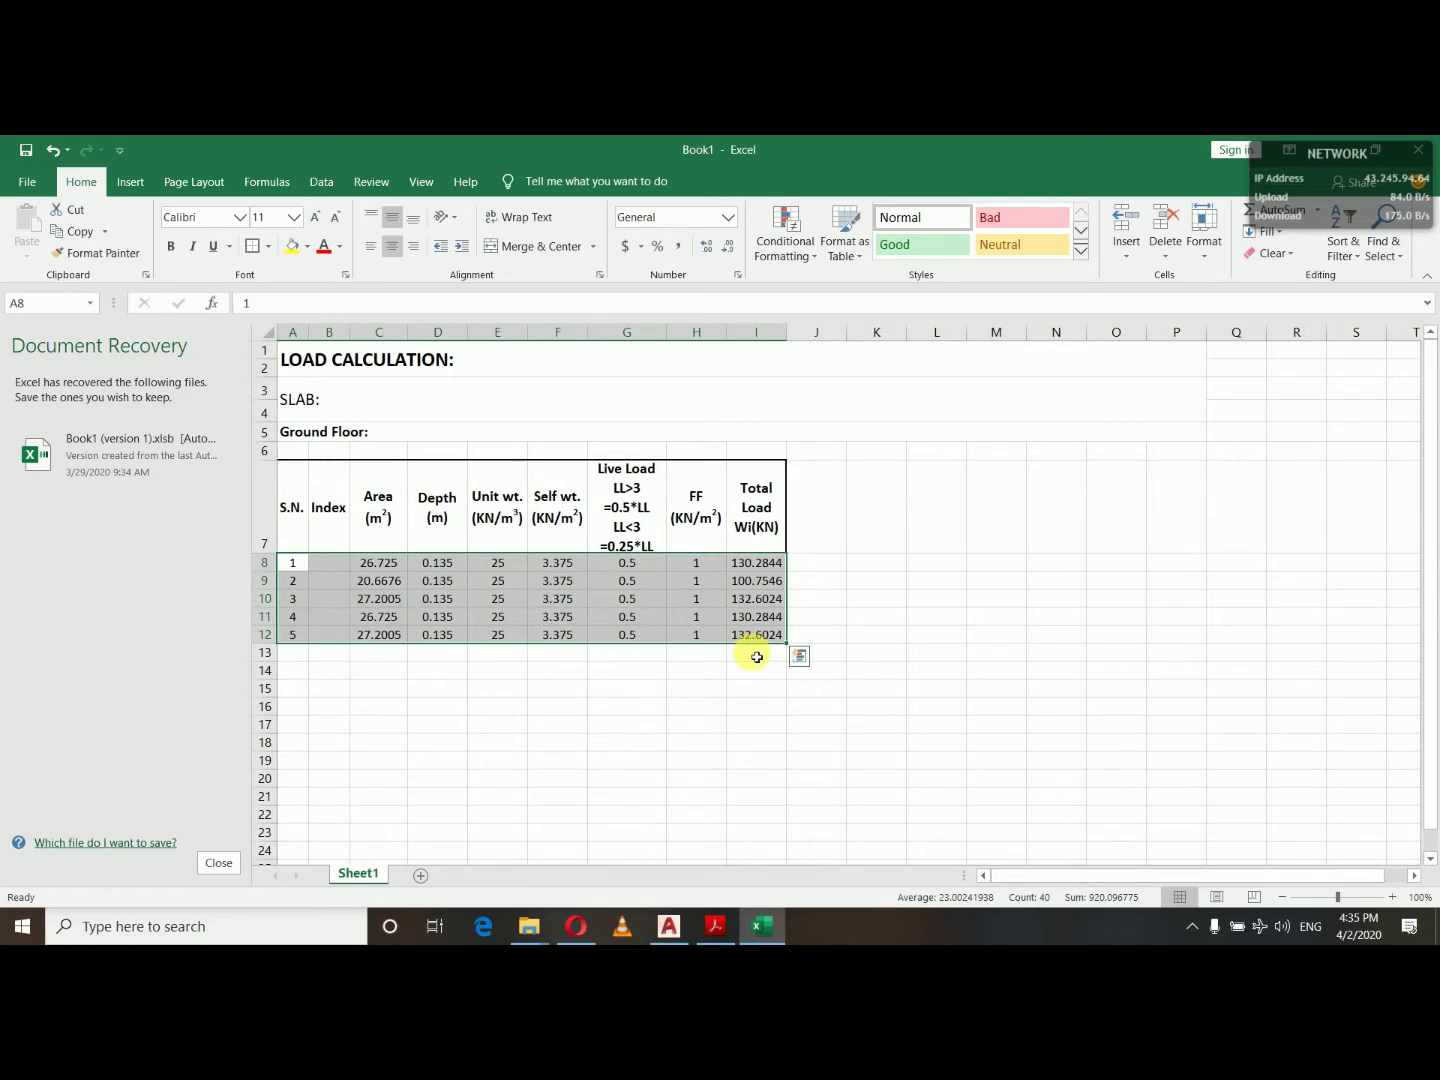
click(268, 248)
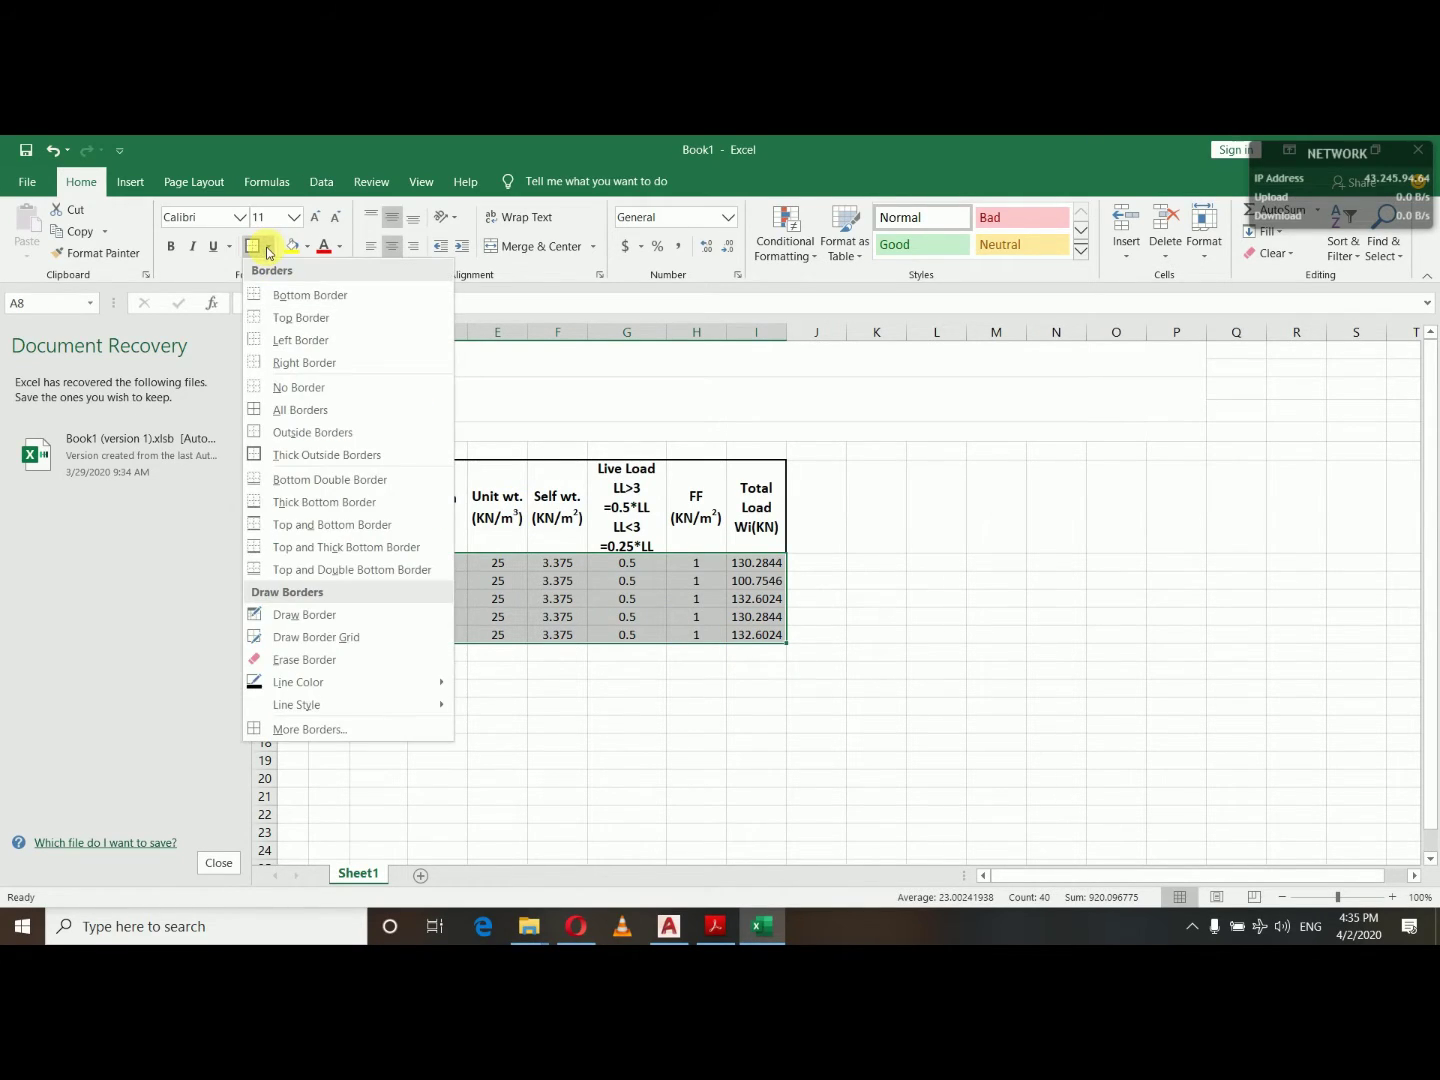
click(283, 409)
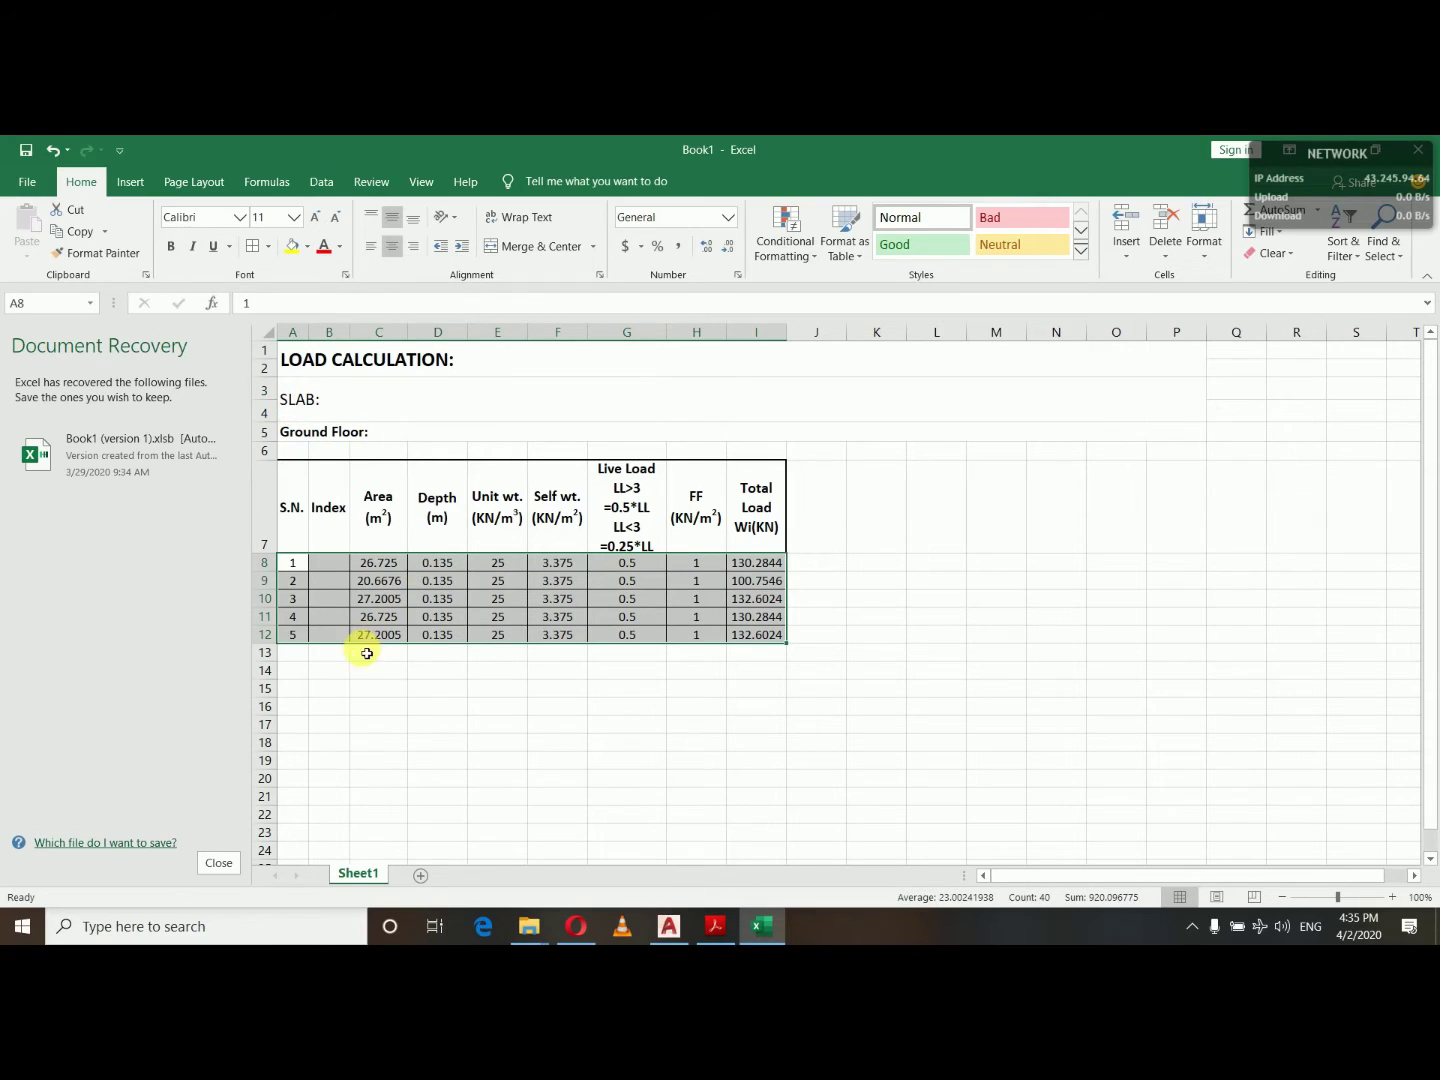
Label cell H13 below the table with SUM in bold, font size 12.
click(748, 660)
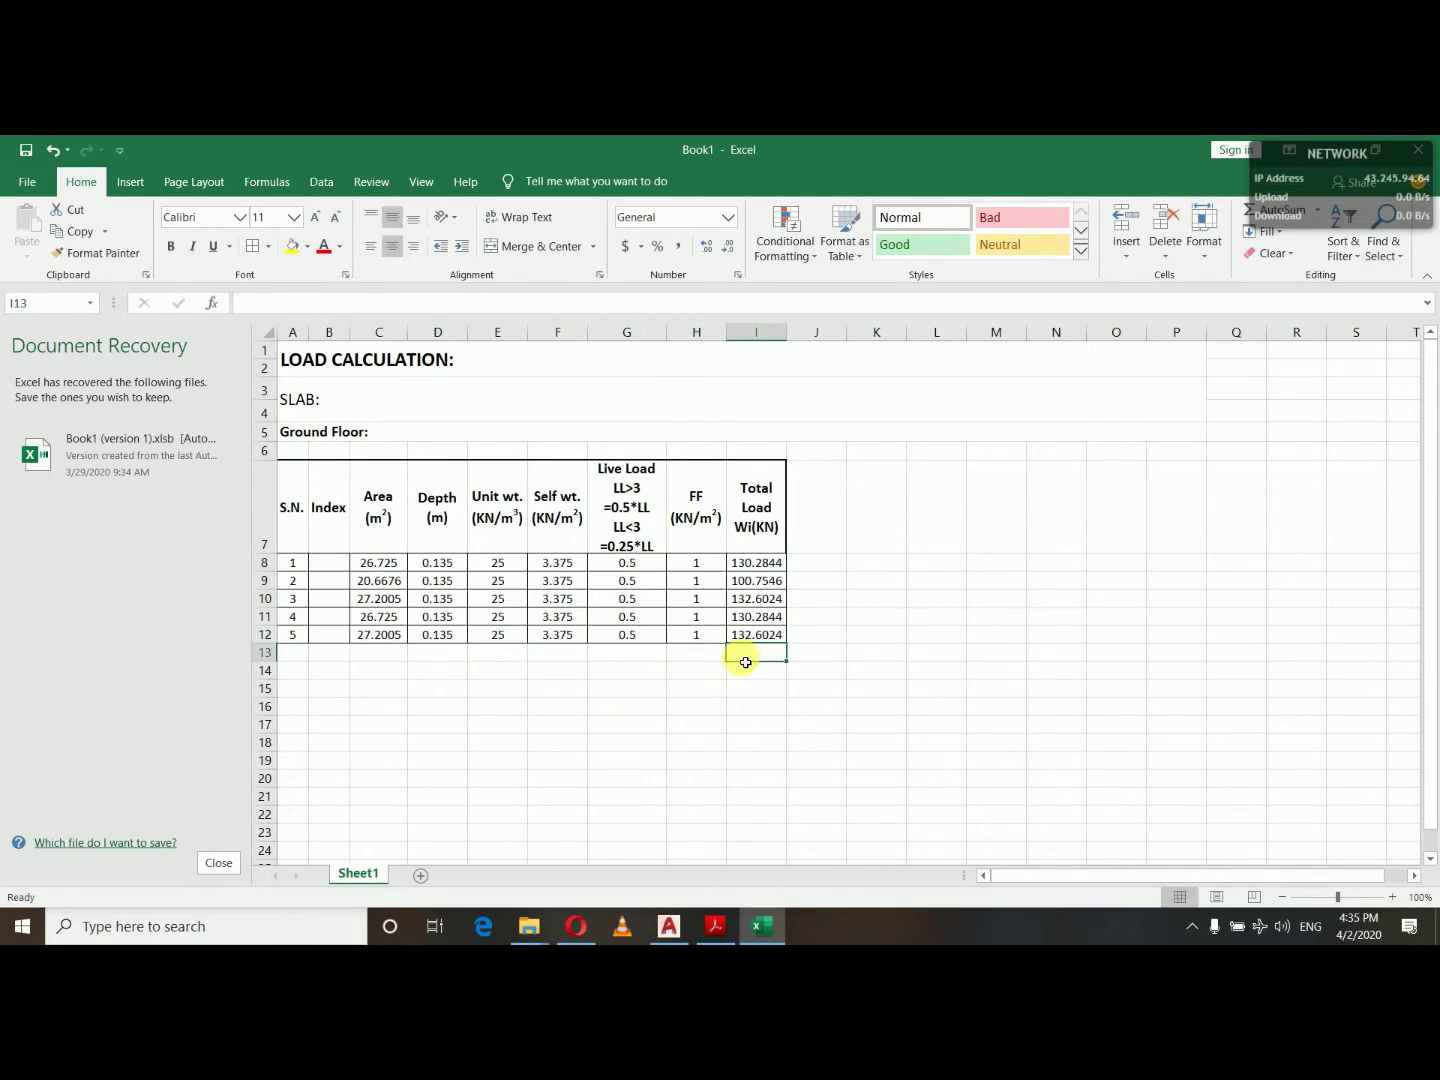
click(689, 657)
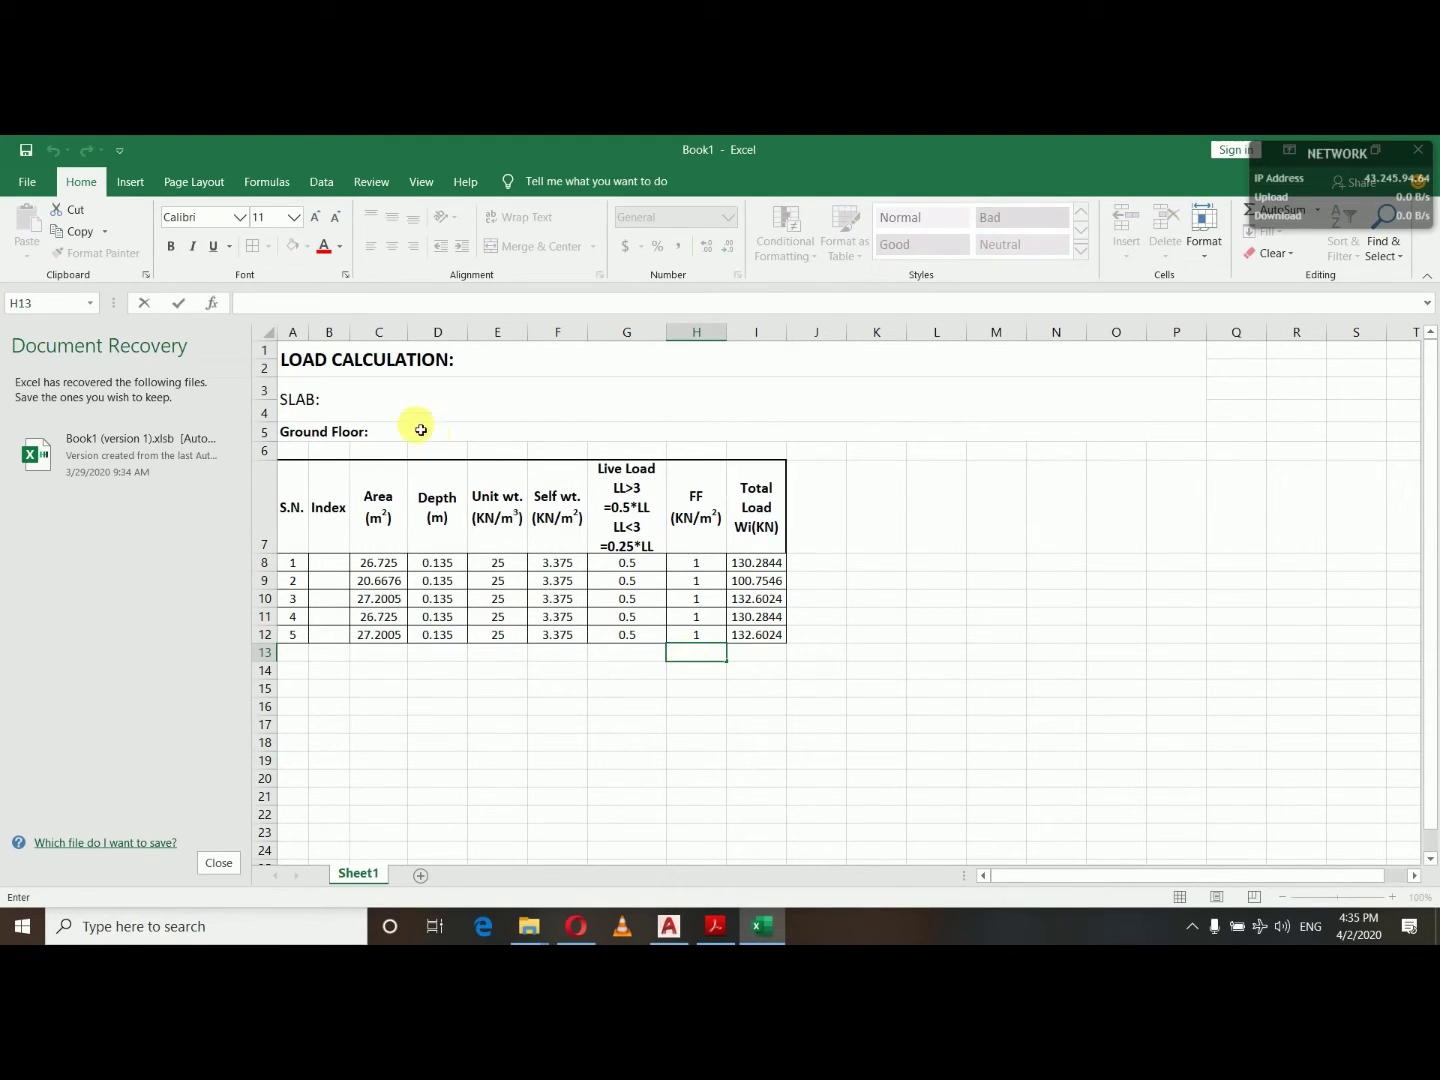
click(293, 217)
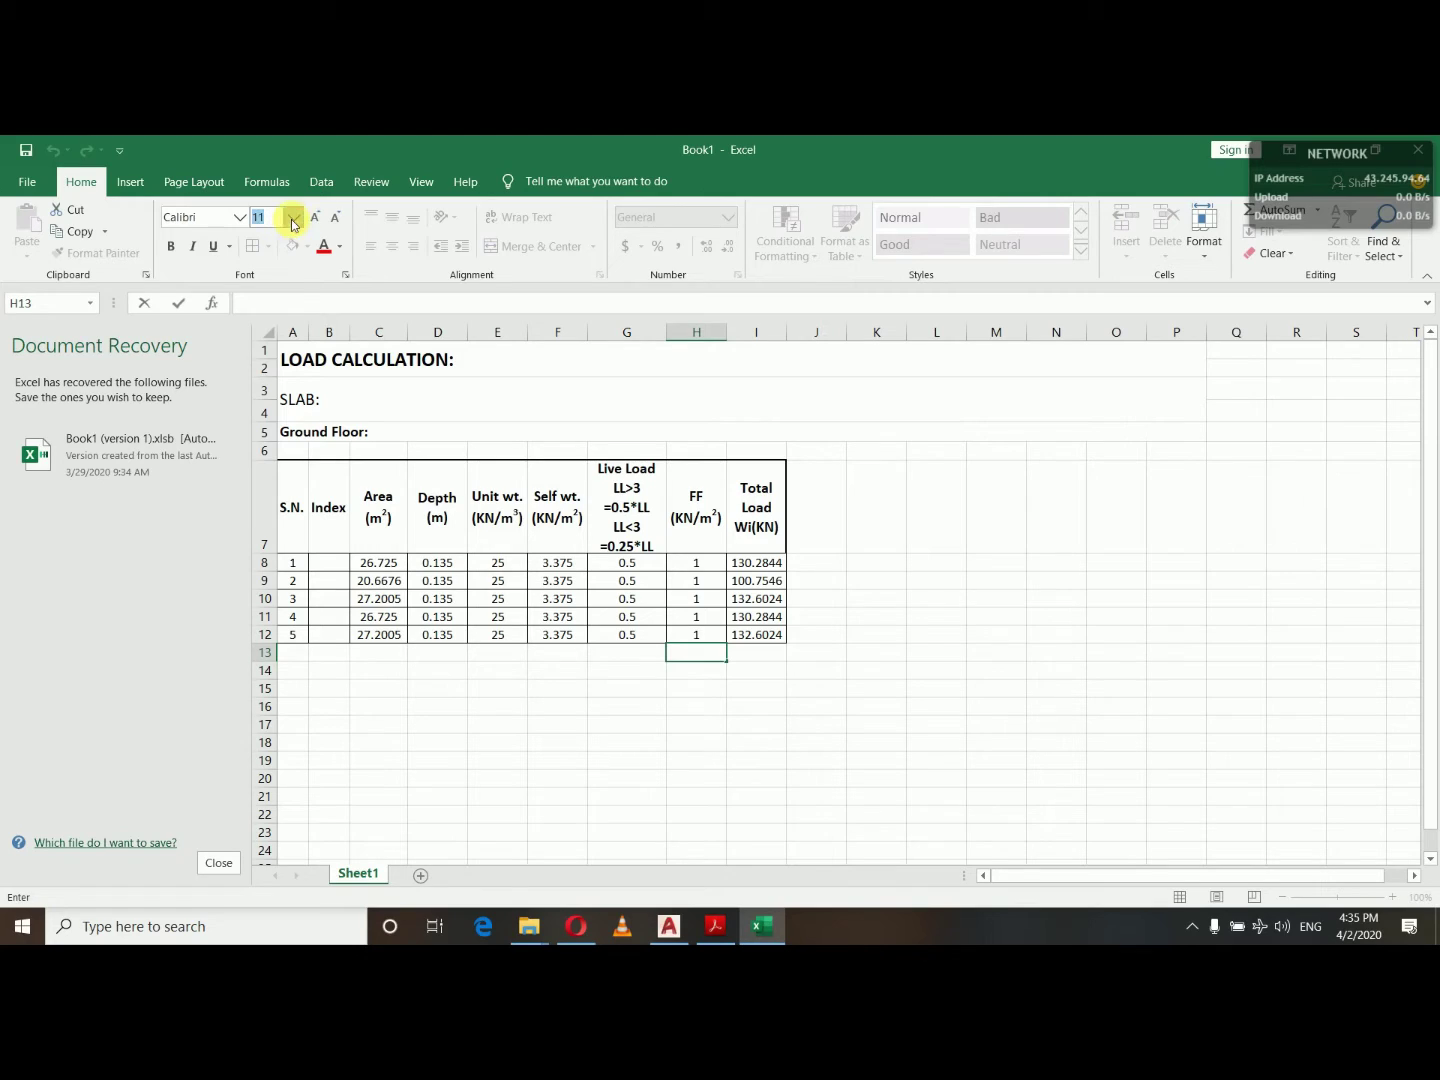
text(12)
key(Return)
click(170, 246)
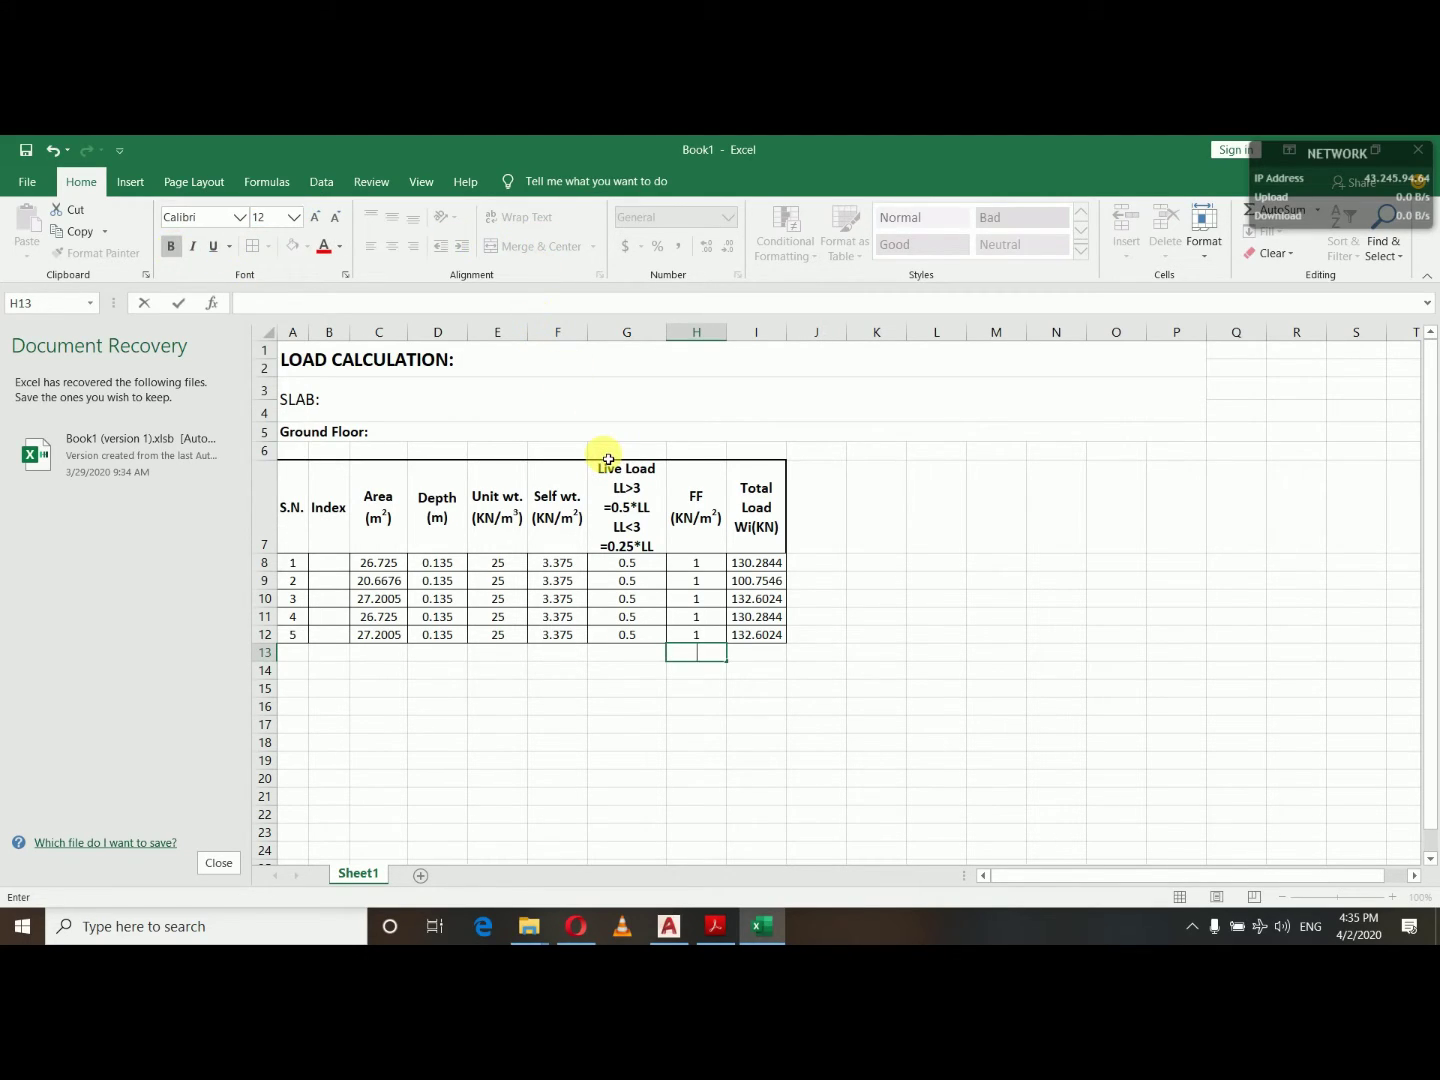
text(SUM)
Add up the total loads in I13 with the formula =sum(I8:I12).
click(760, 656)
text(=sum)
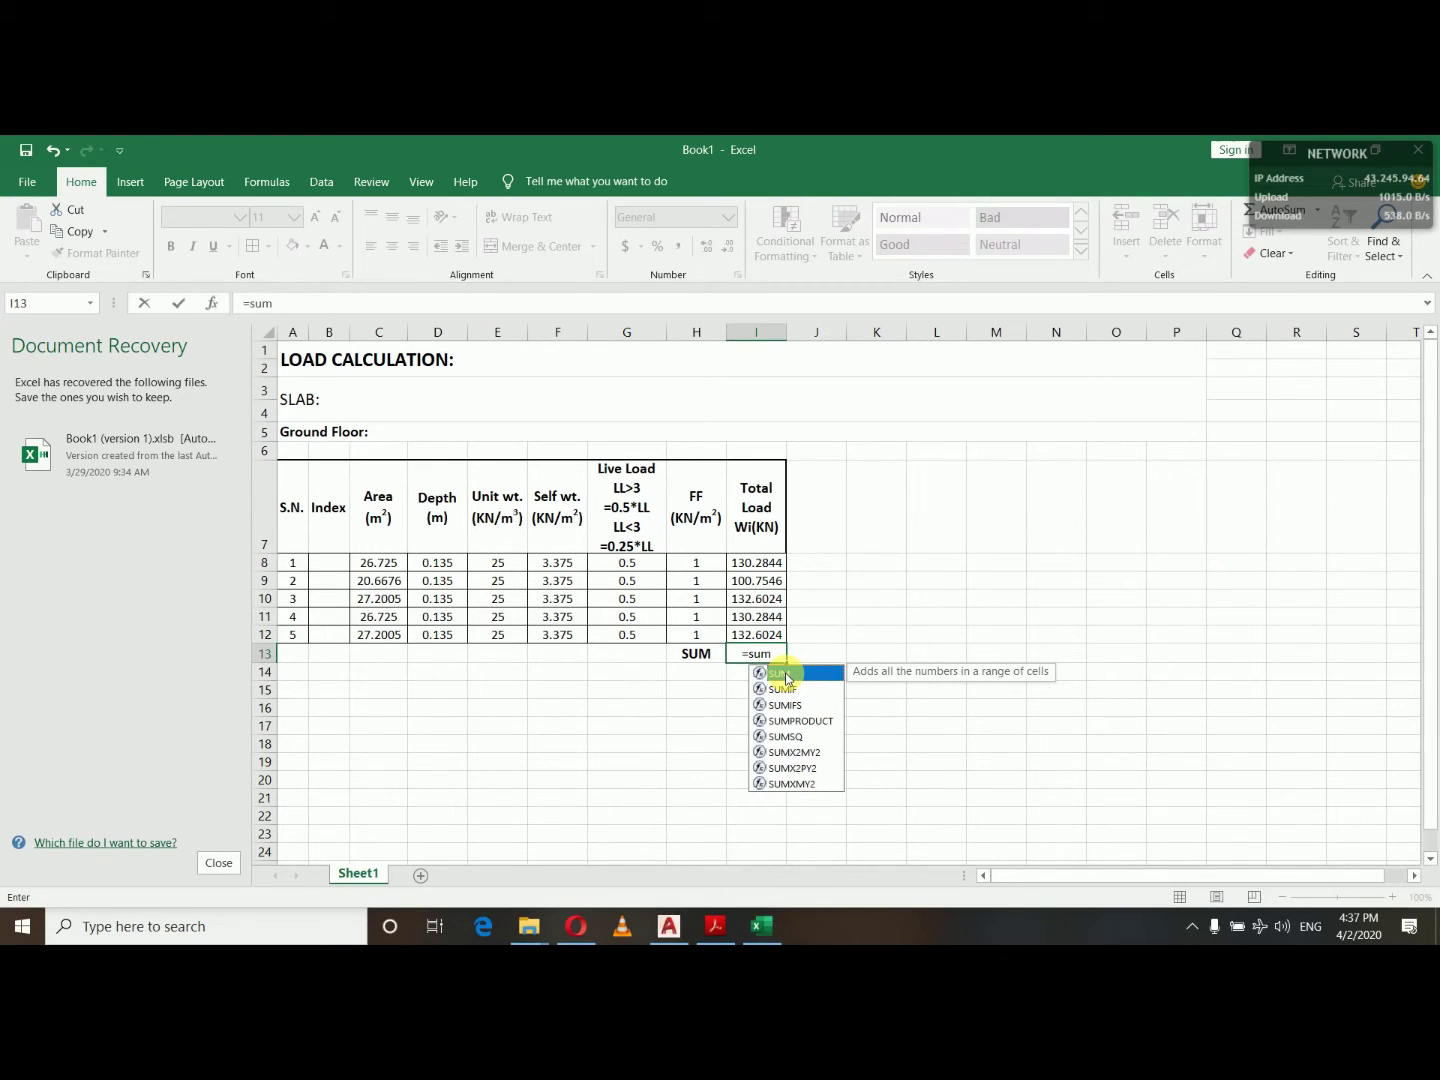
text(()
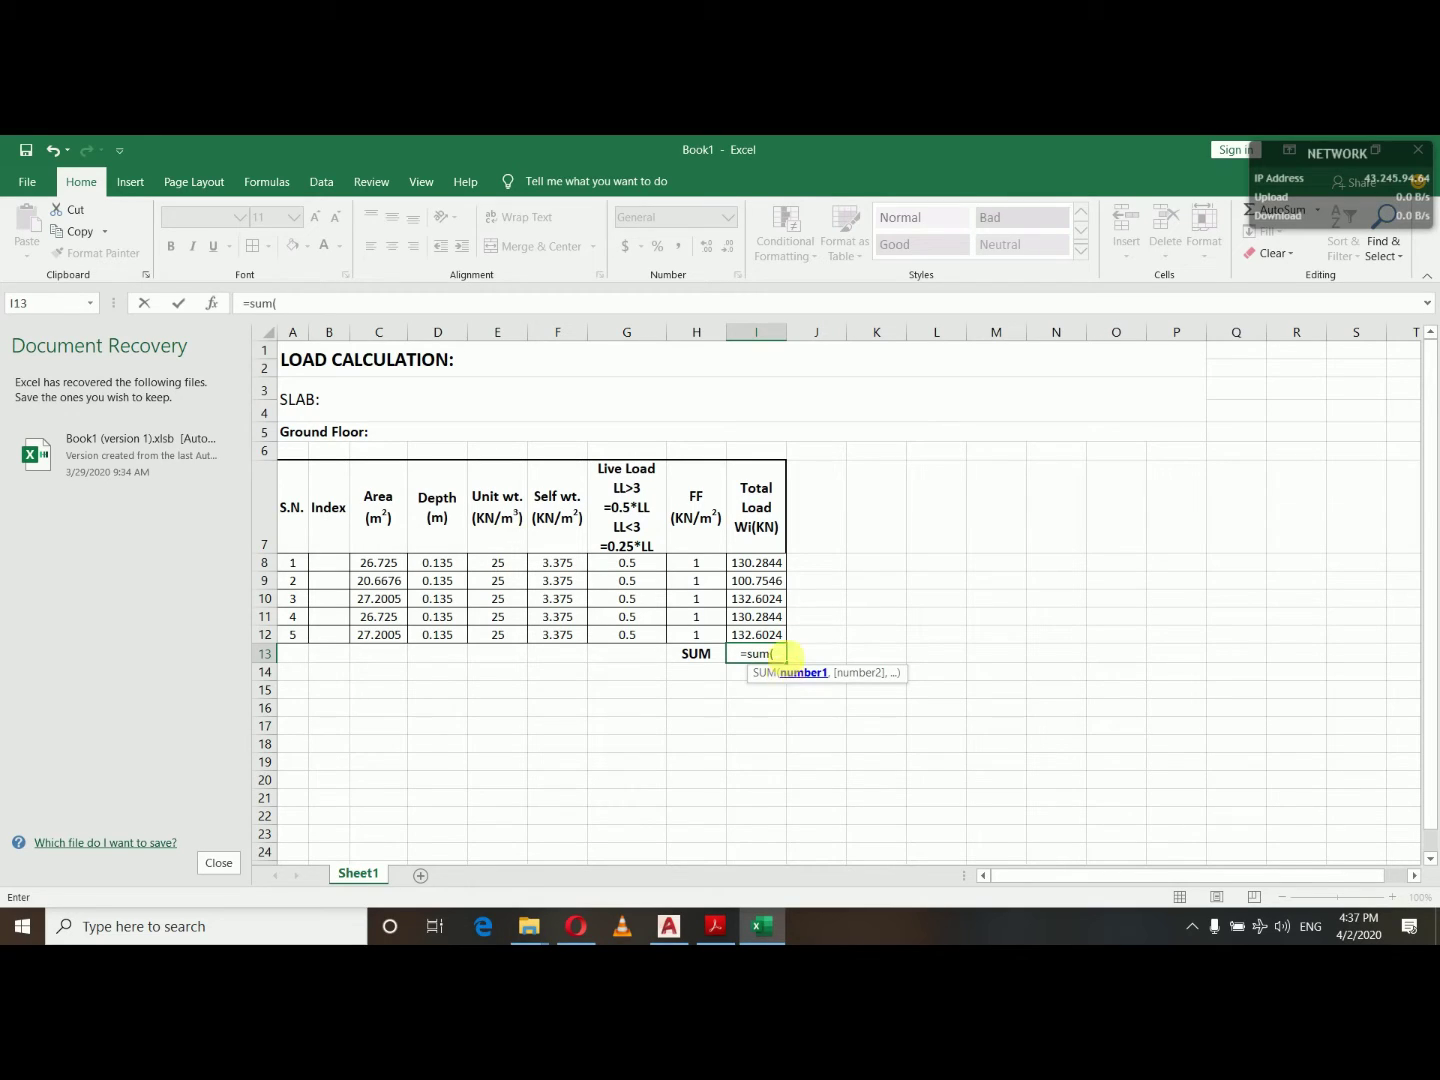
drag(752, 564, 756, 634)
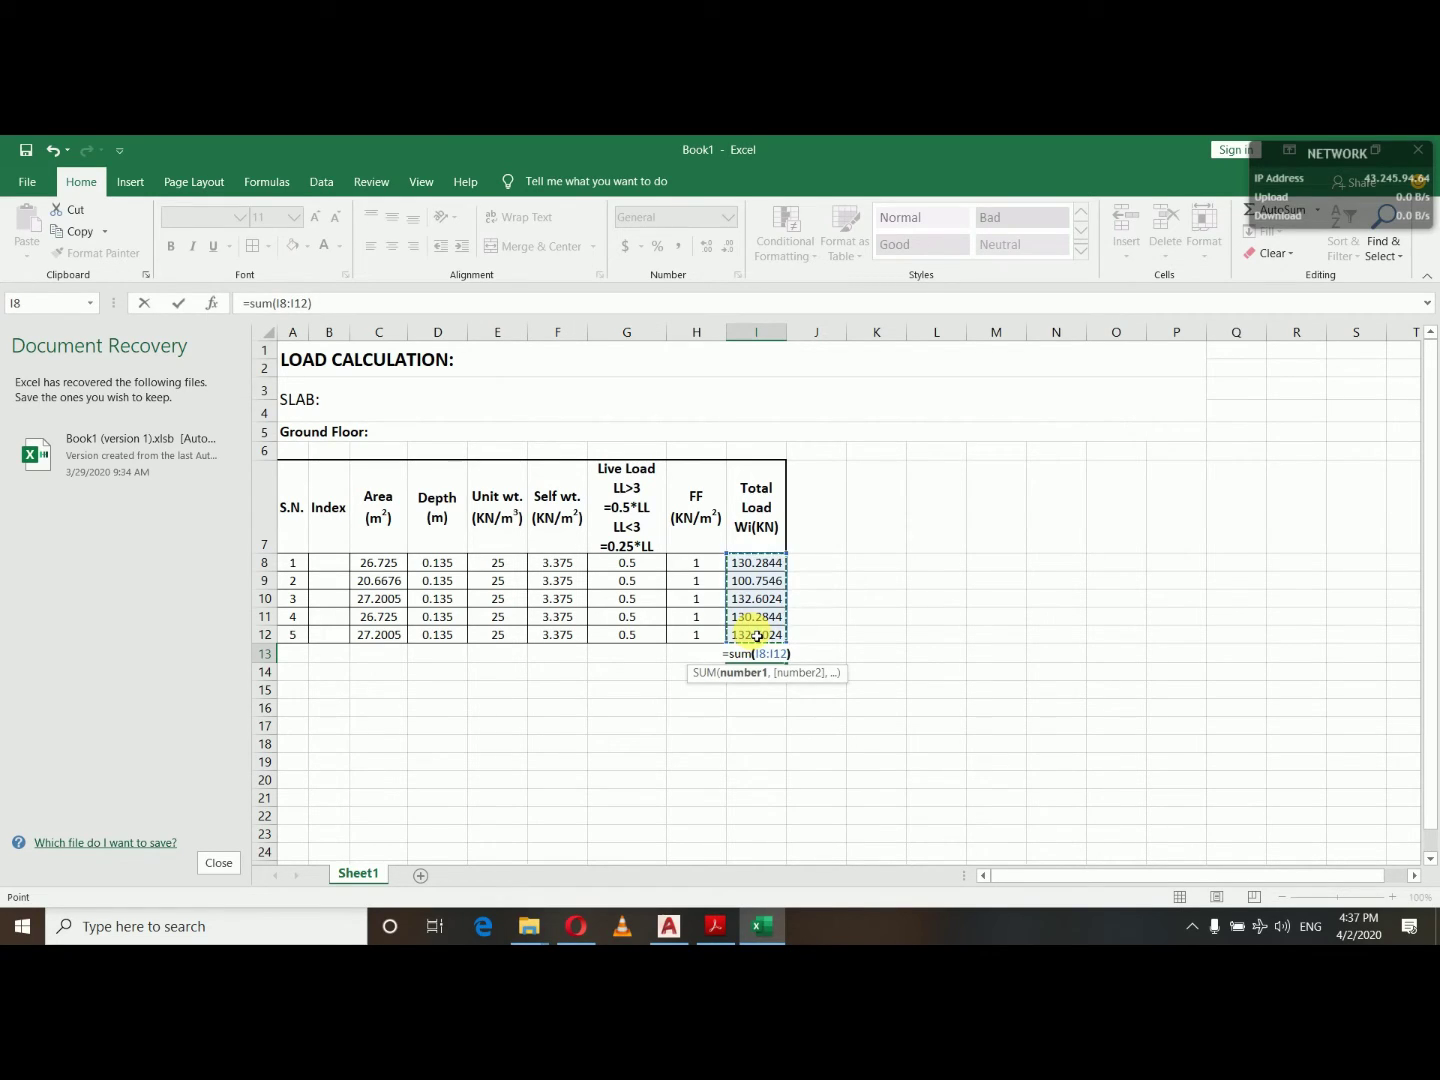
text())
key(Return)
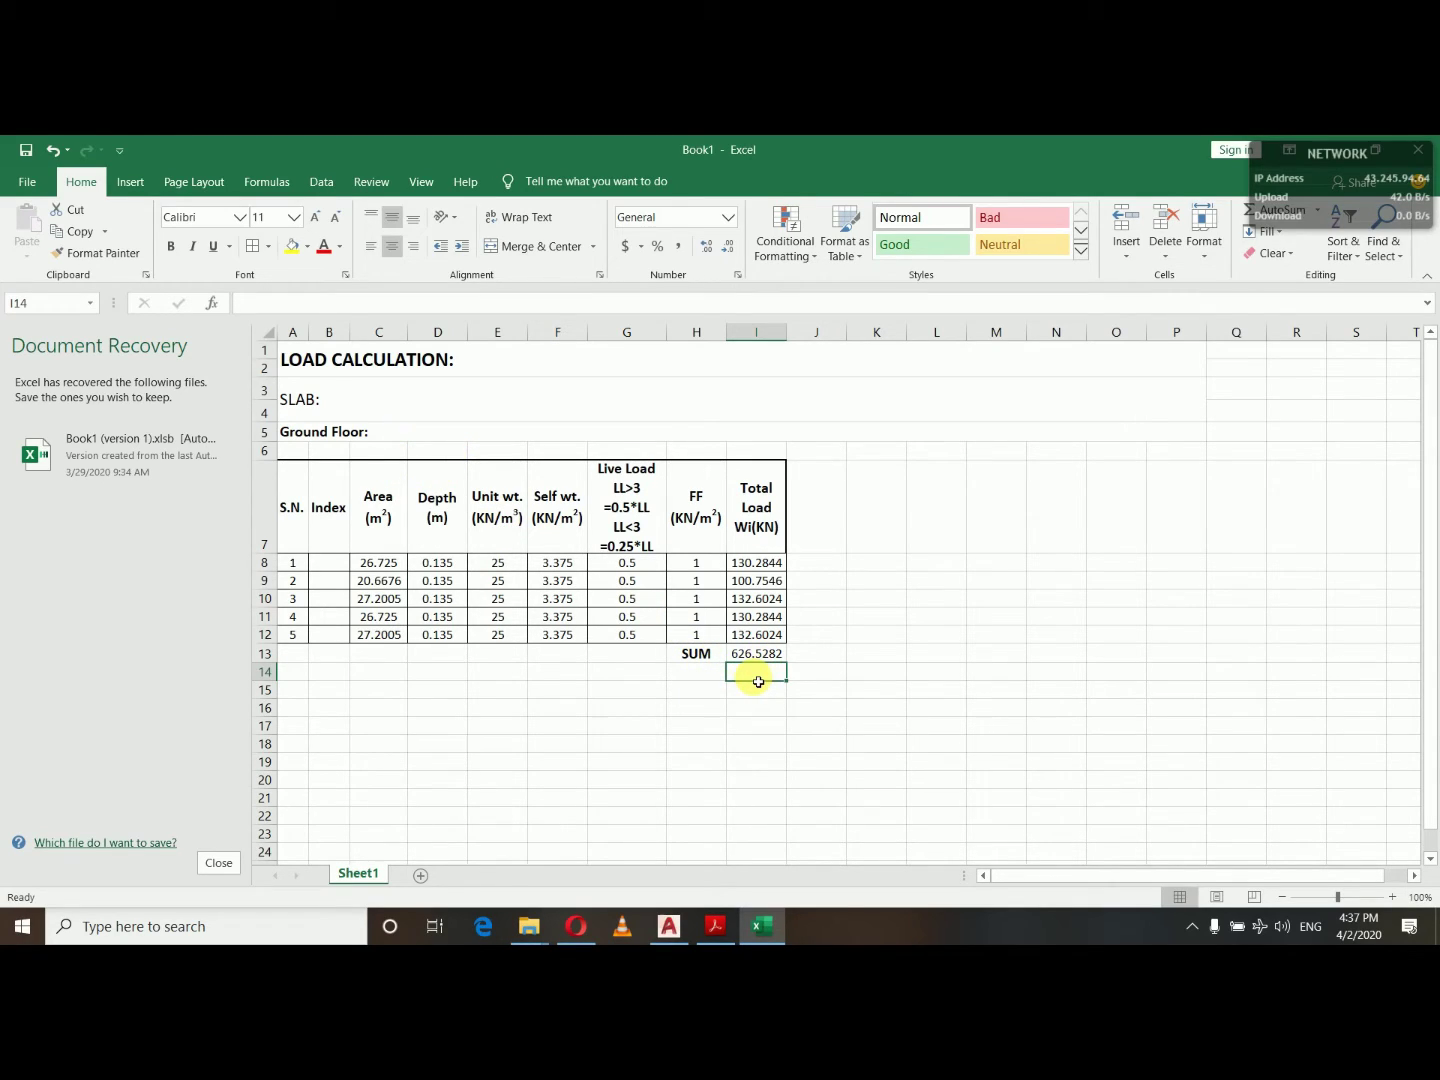
Switch to the AutoCAD architectural drawing, examine the second, third and top floor plans, and return to the Excel sheet.
click(669, 926)
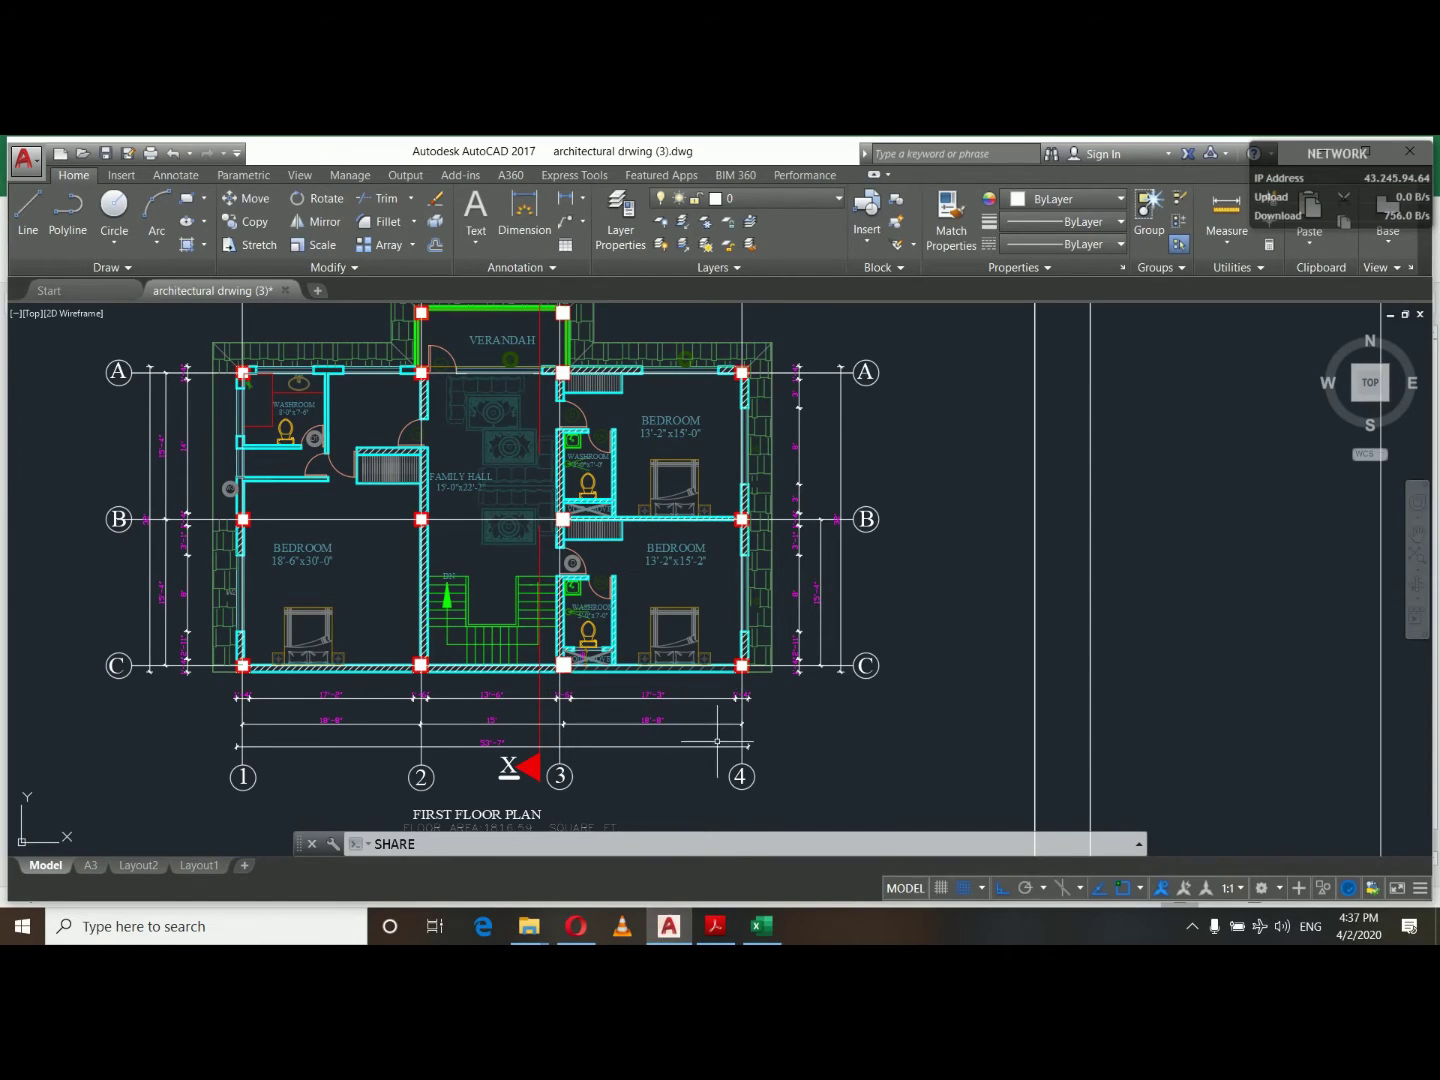
click(1417, 530)
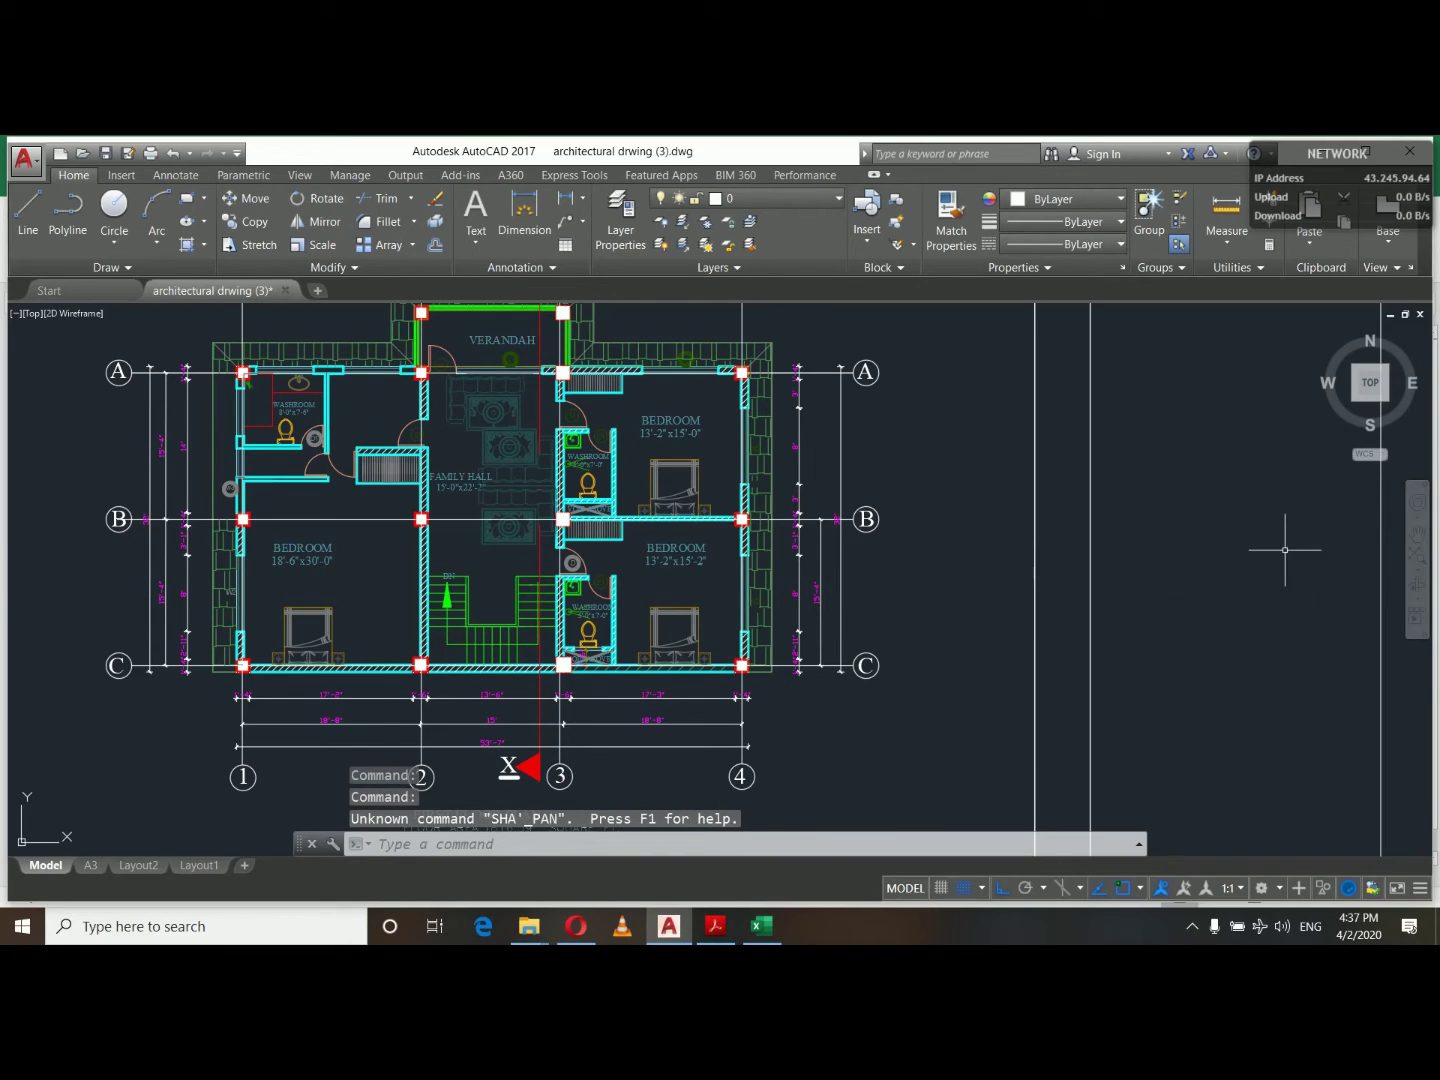
click(1419, 531)
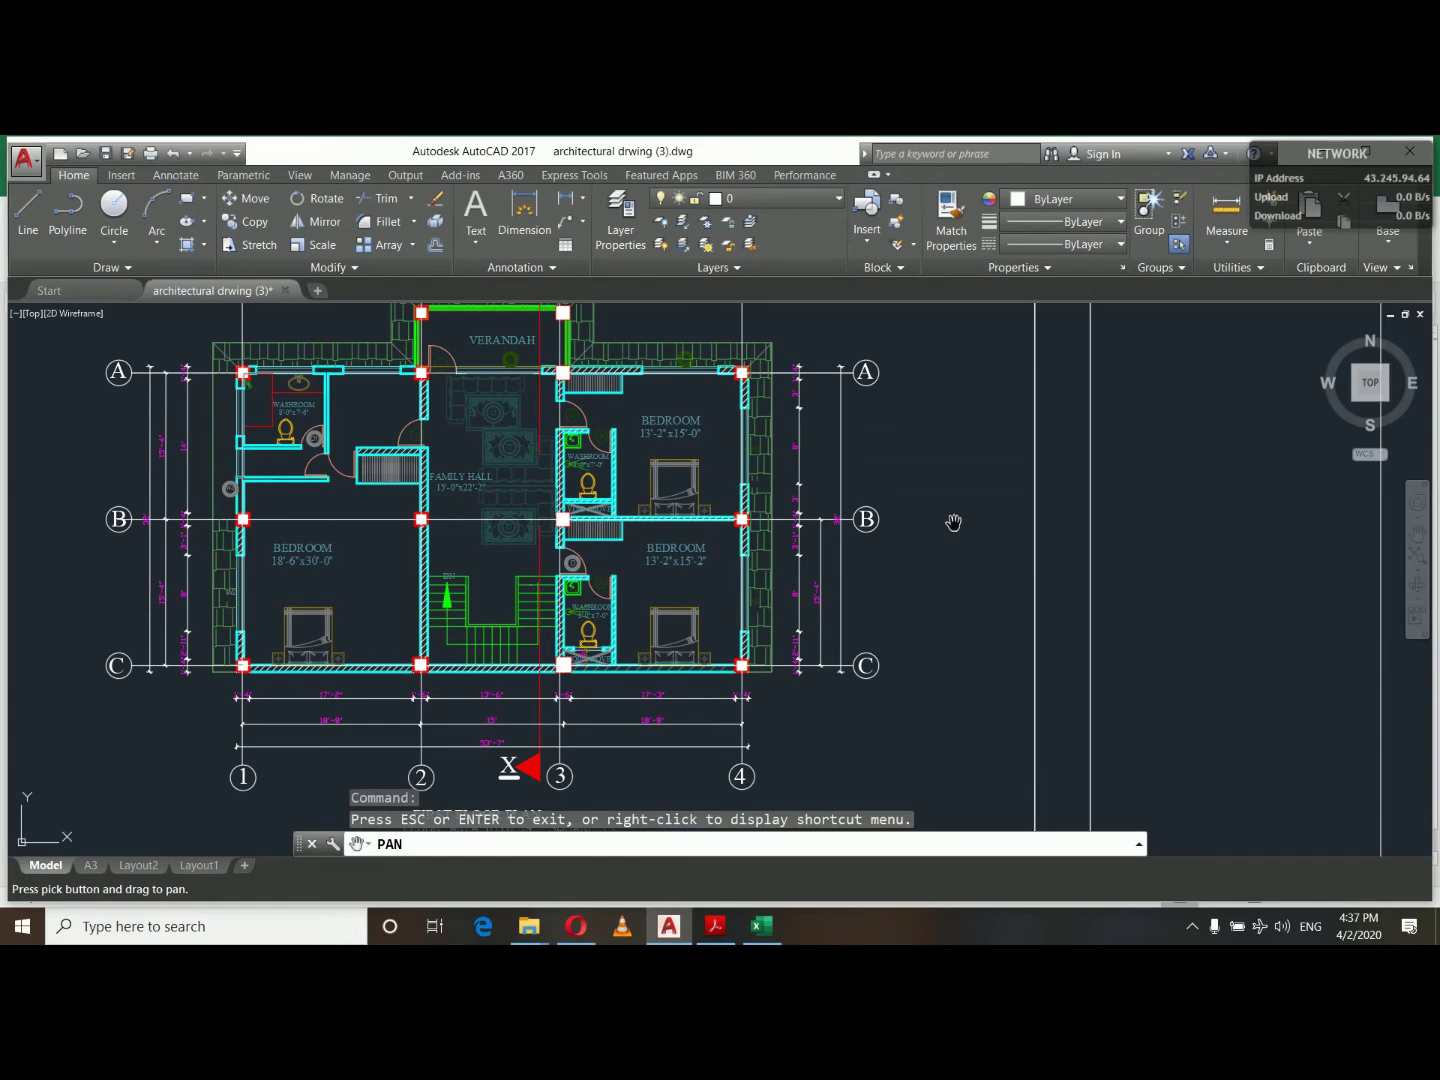
mouse_move(955, 517)
mouse_down()
mouse_move(720, 485)
mouse_move(302, 489)
mouse_move(2, 522)
mouse_move(18, 395)
mouse_up()
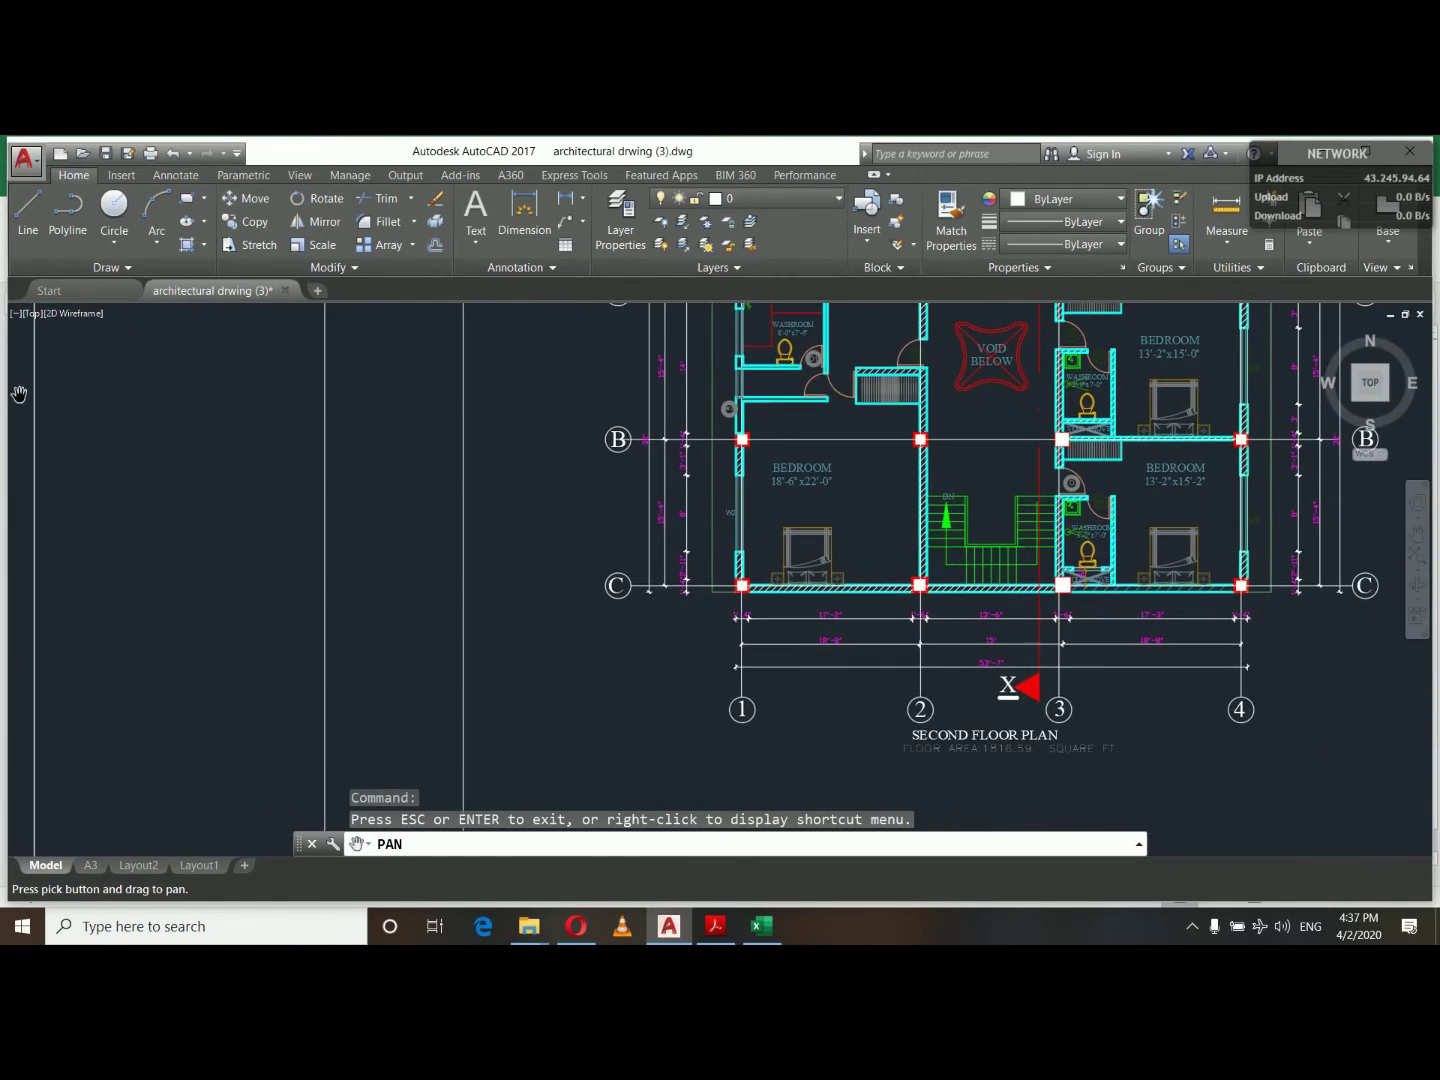
mouse_move(567, 509)
mouse_down()
mouse_move(363, 479)
mouse_move(2, 470)
mouse_up()
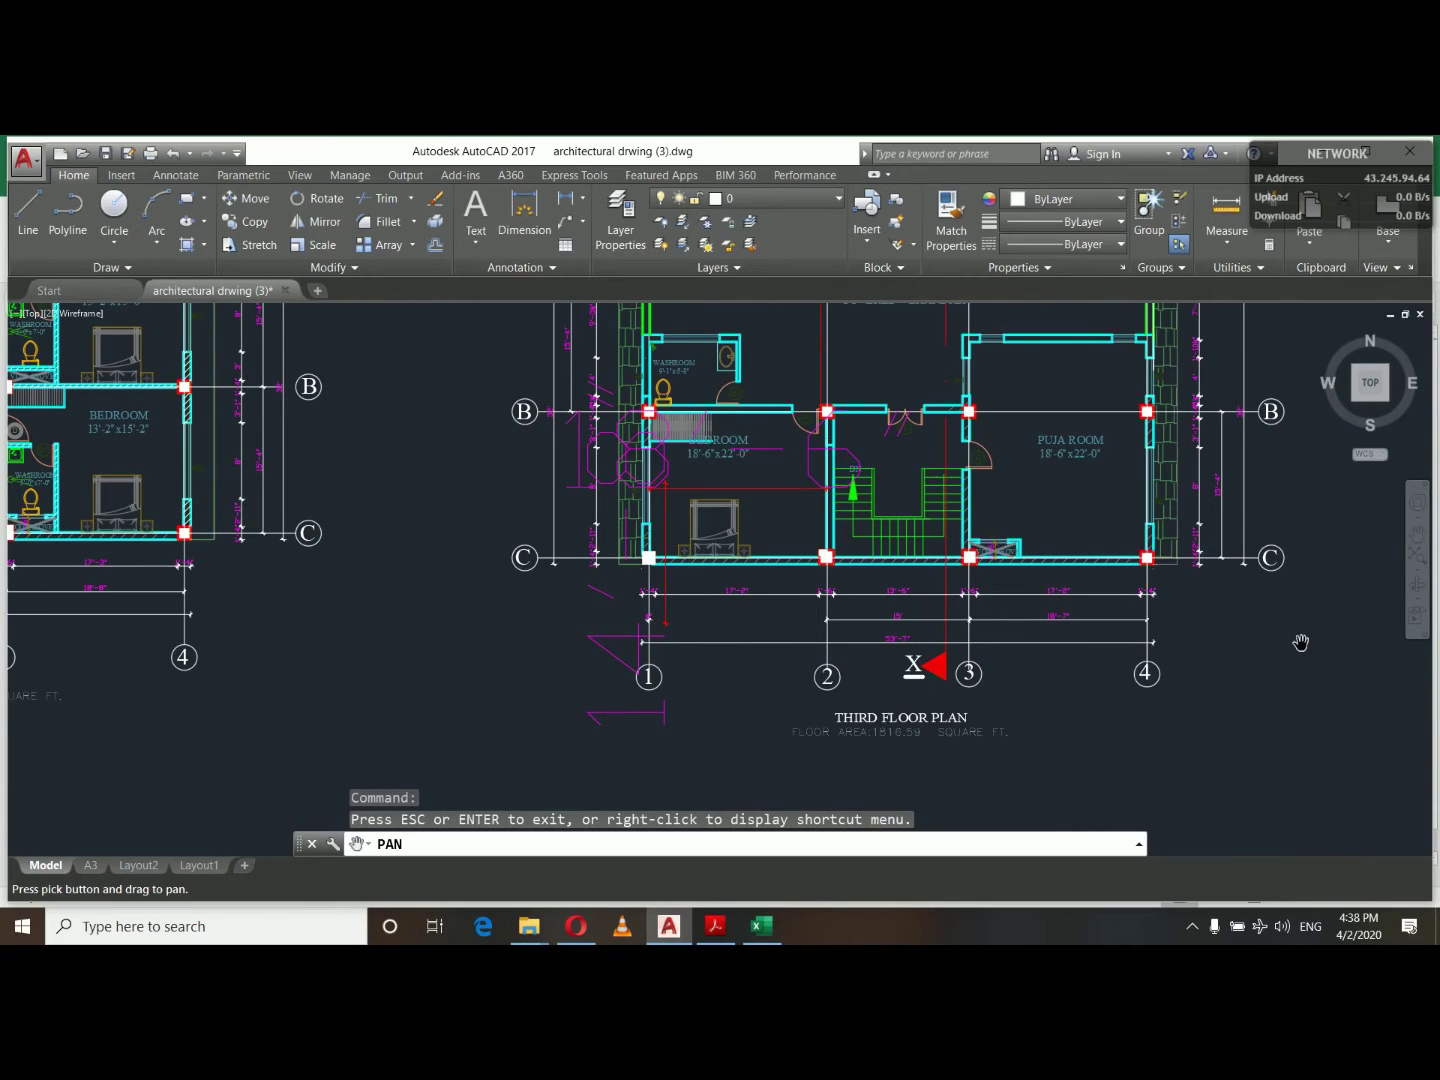
mouse_move(1301, 642)
mouse_down()
mouse_move(2, 660)
mouse_move(2, 645)
mouse_up()
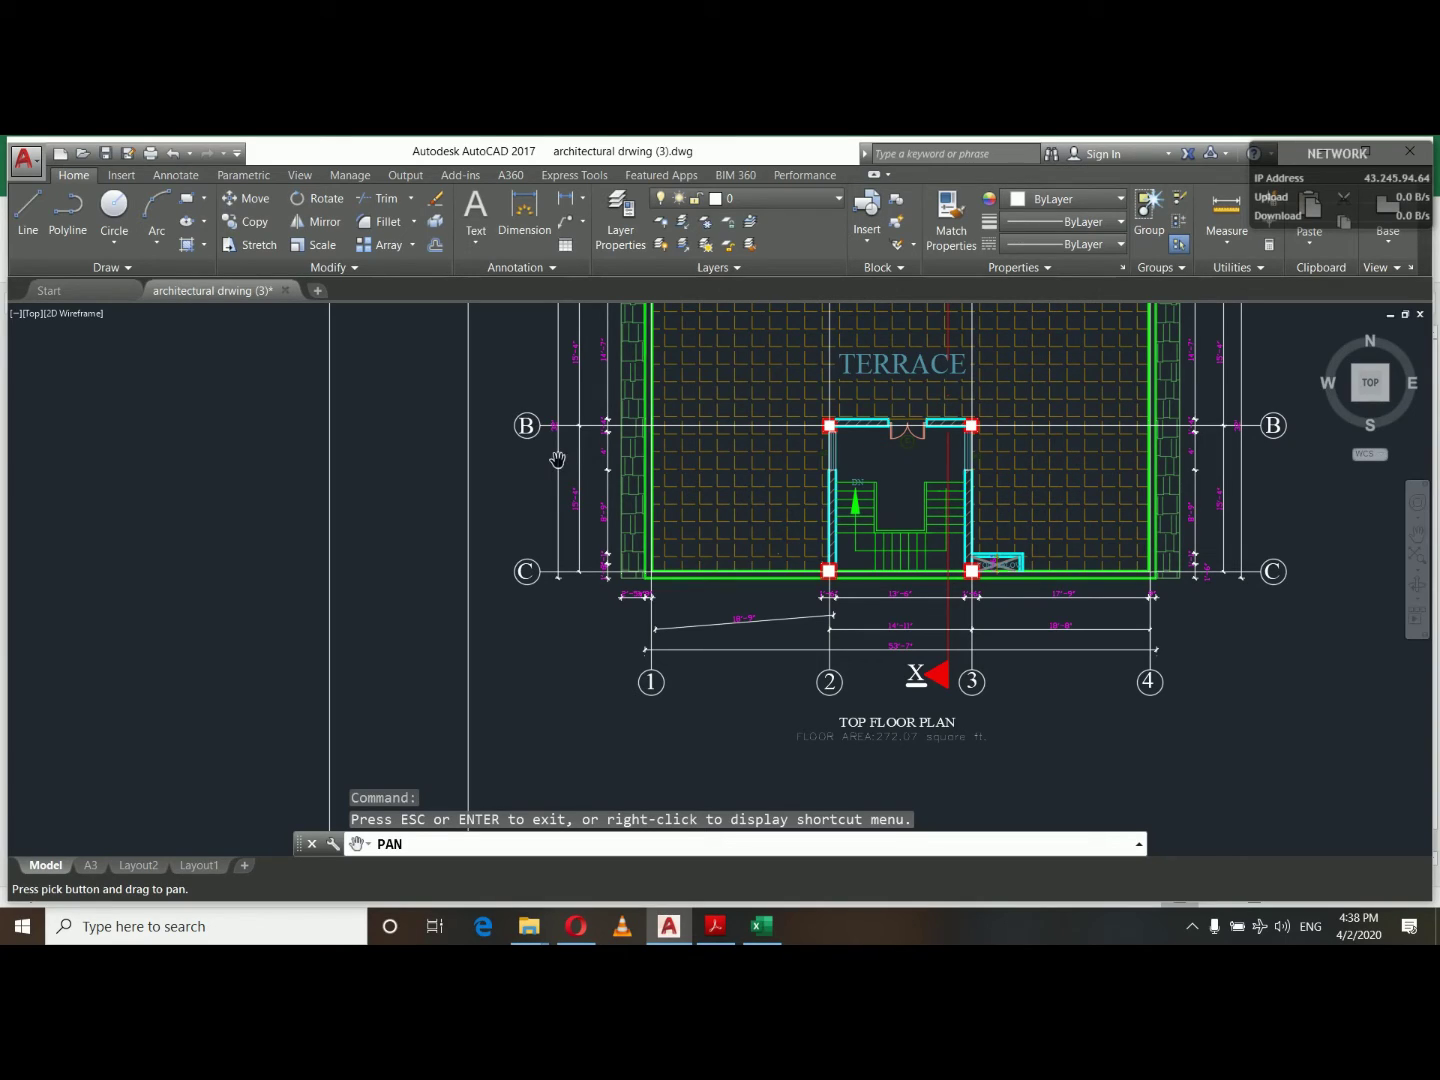
click(778, 938)
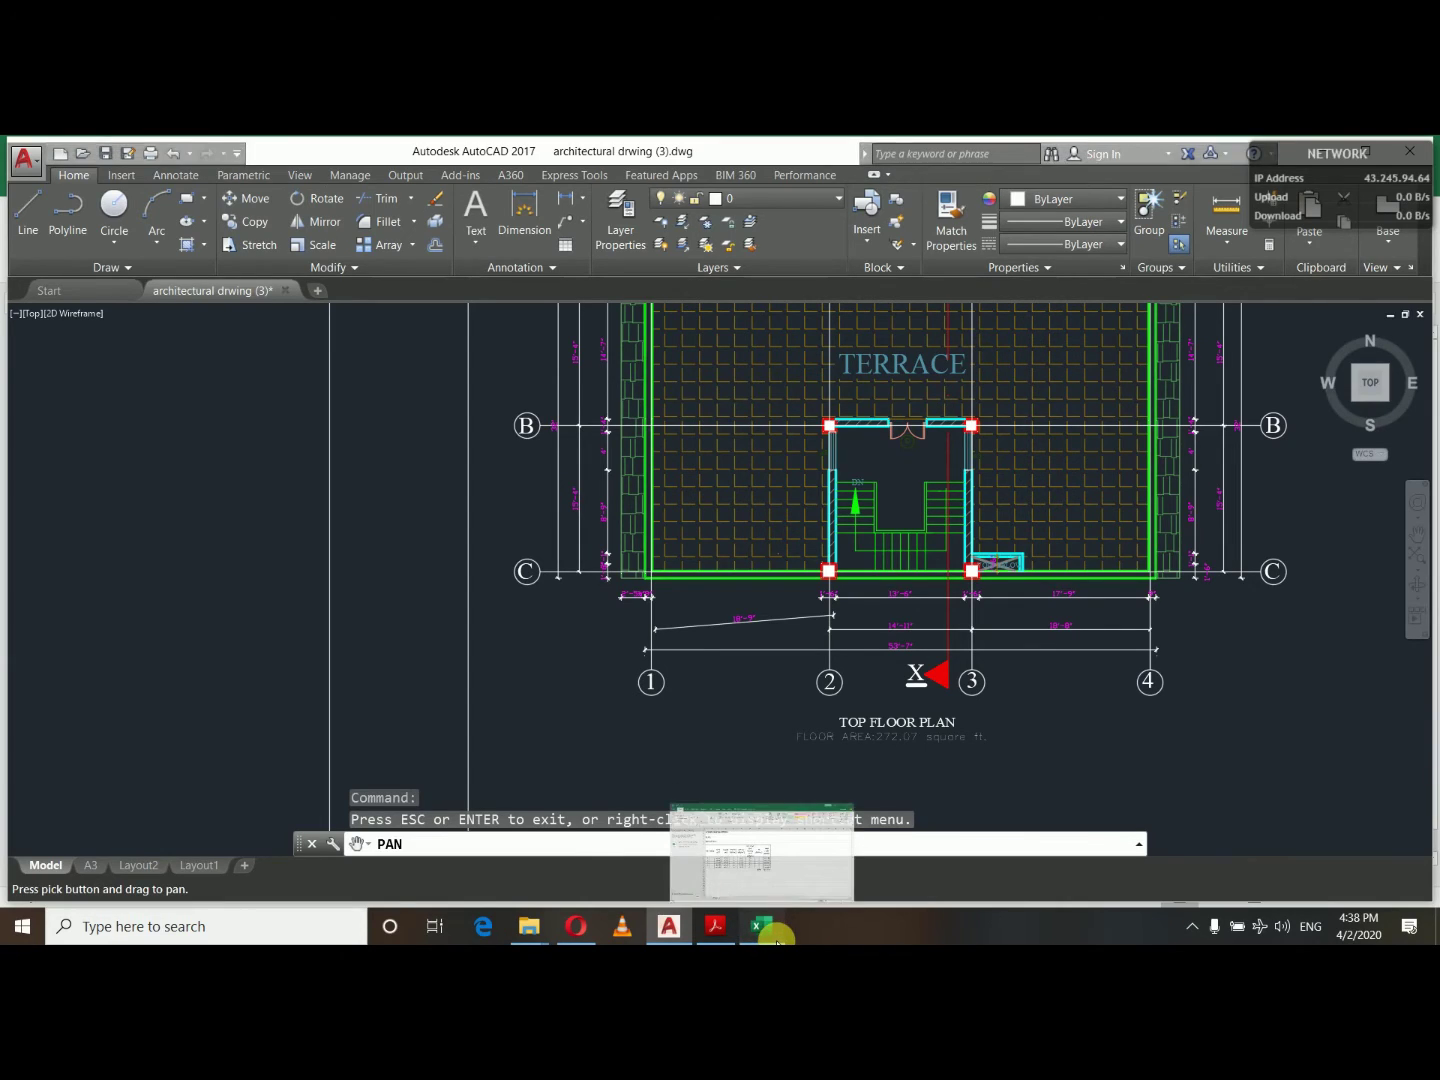
click(778, 935)
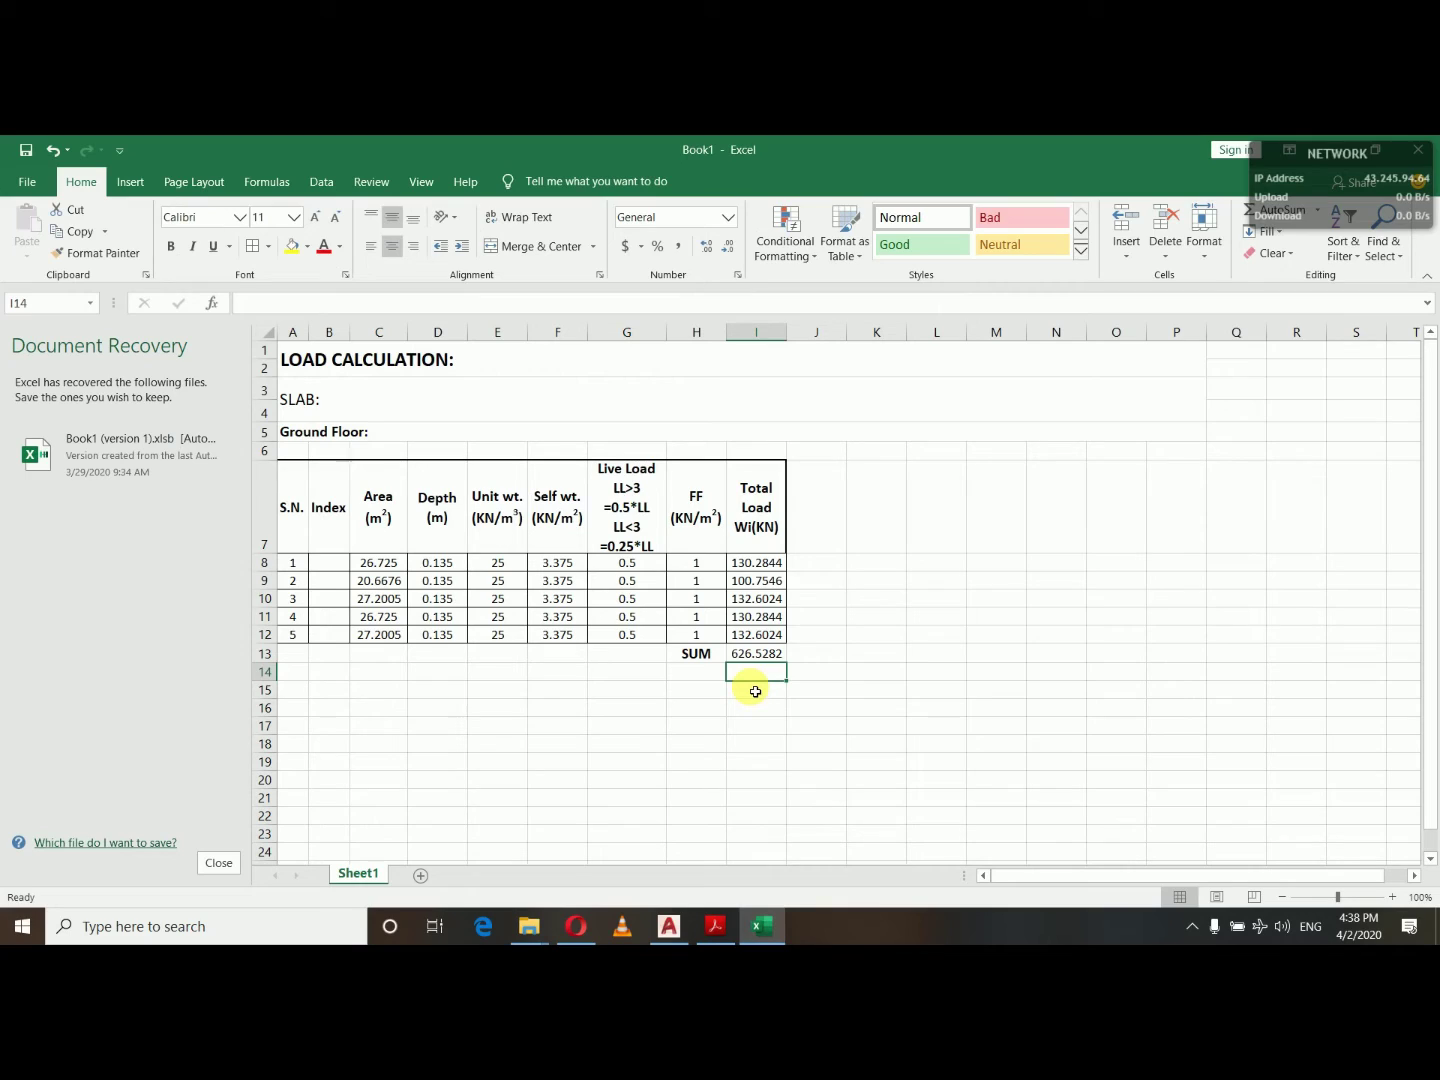
Merge cells A15:K19 below the table and format the merged cell with wrapped text, left and middle alignment.
click(553, 695)
click(303, 695)
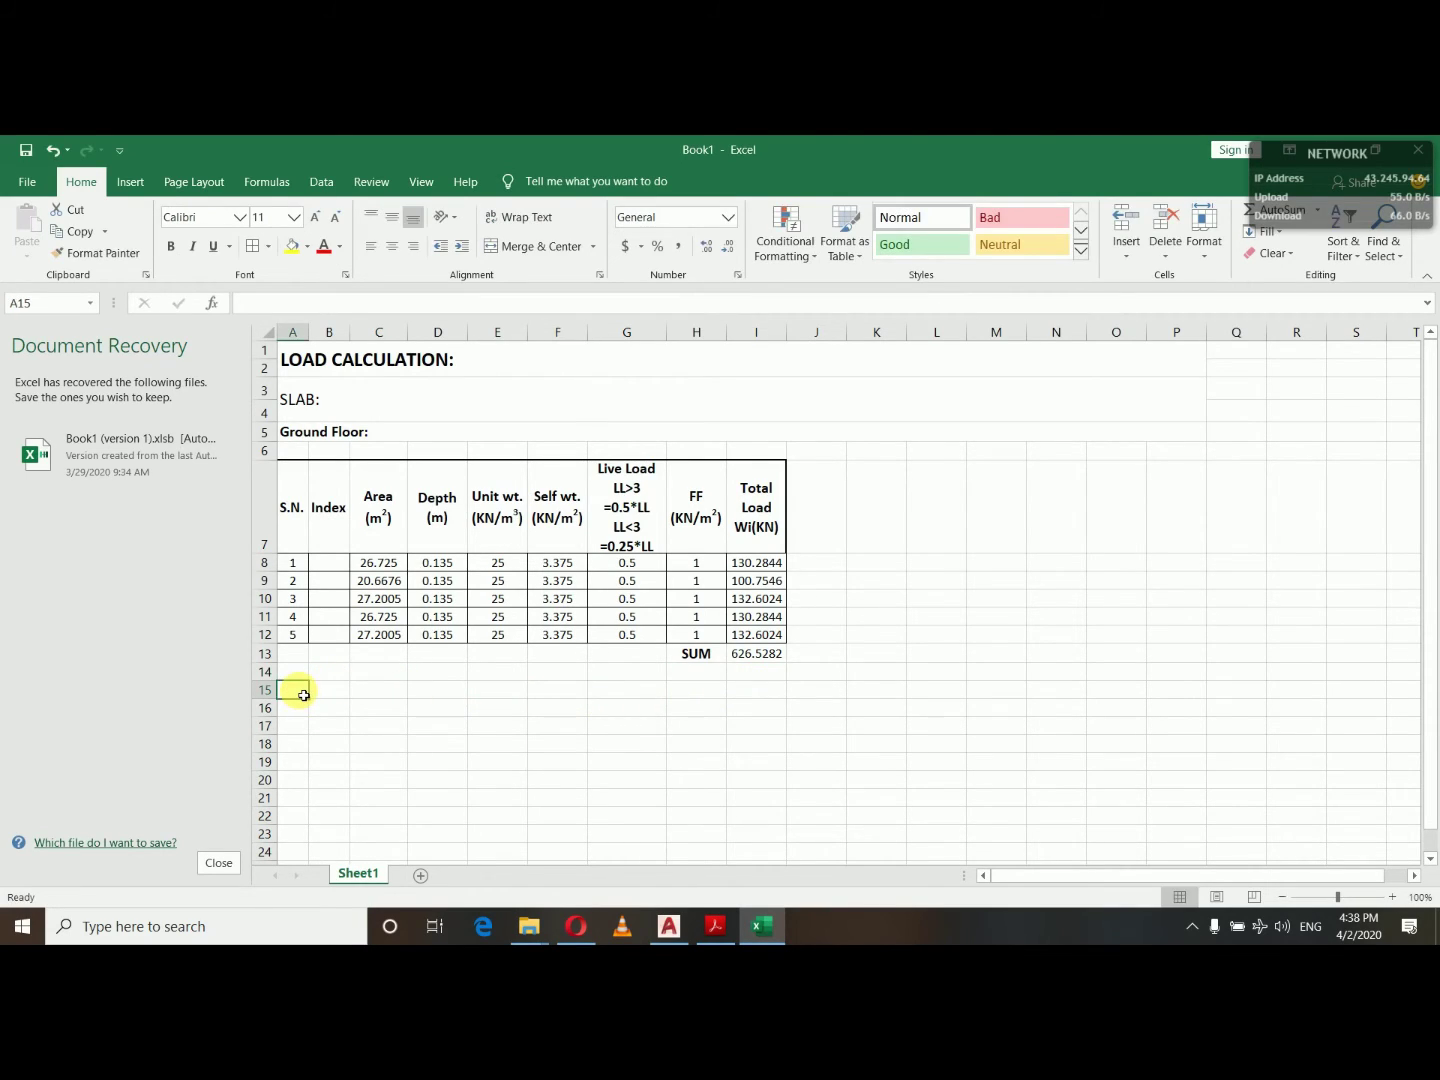
drag(303, 695, 887, 762)
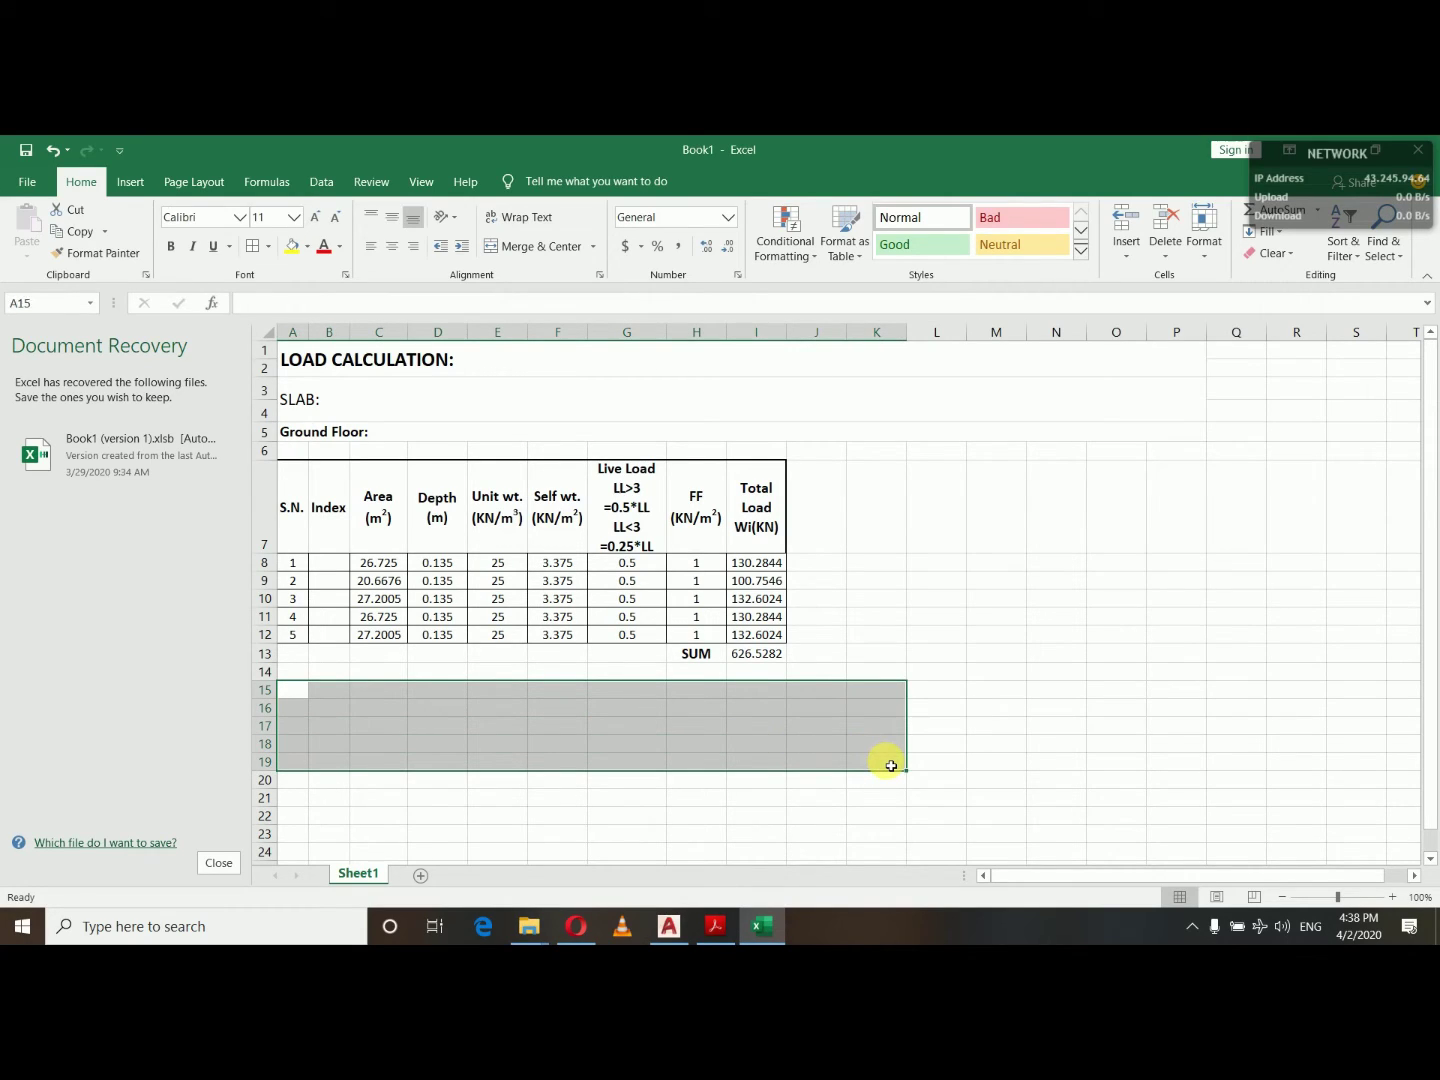
click(520, 246)
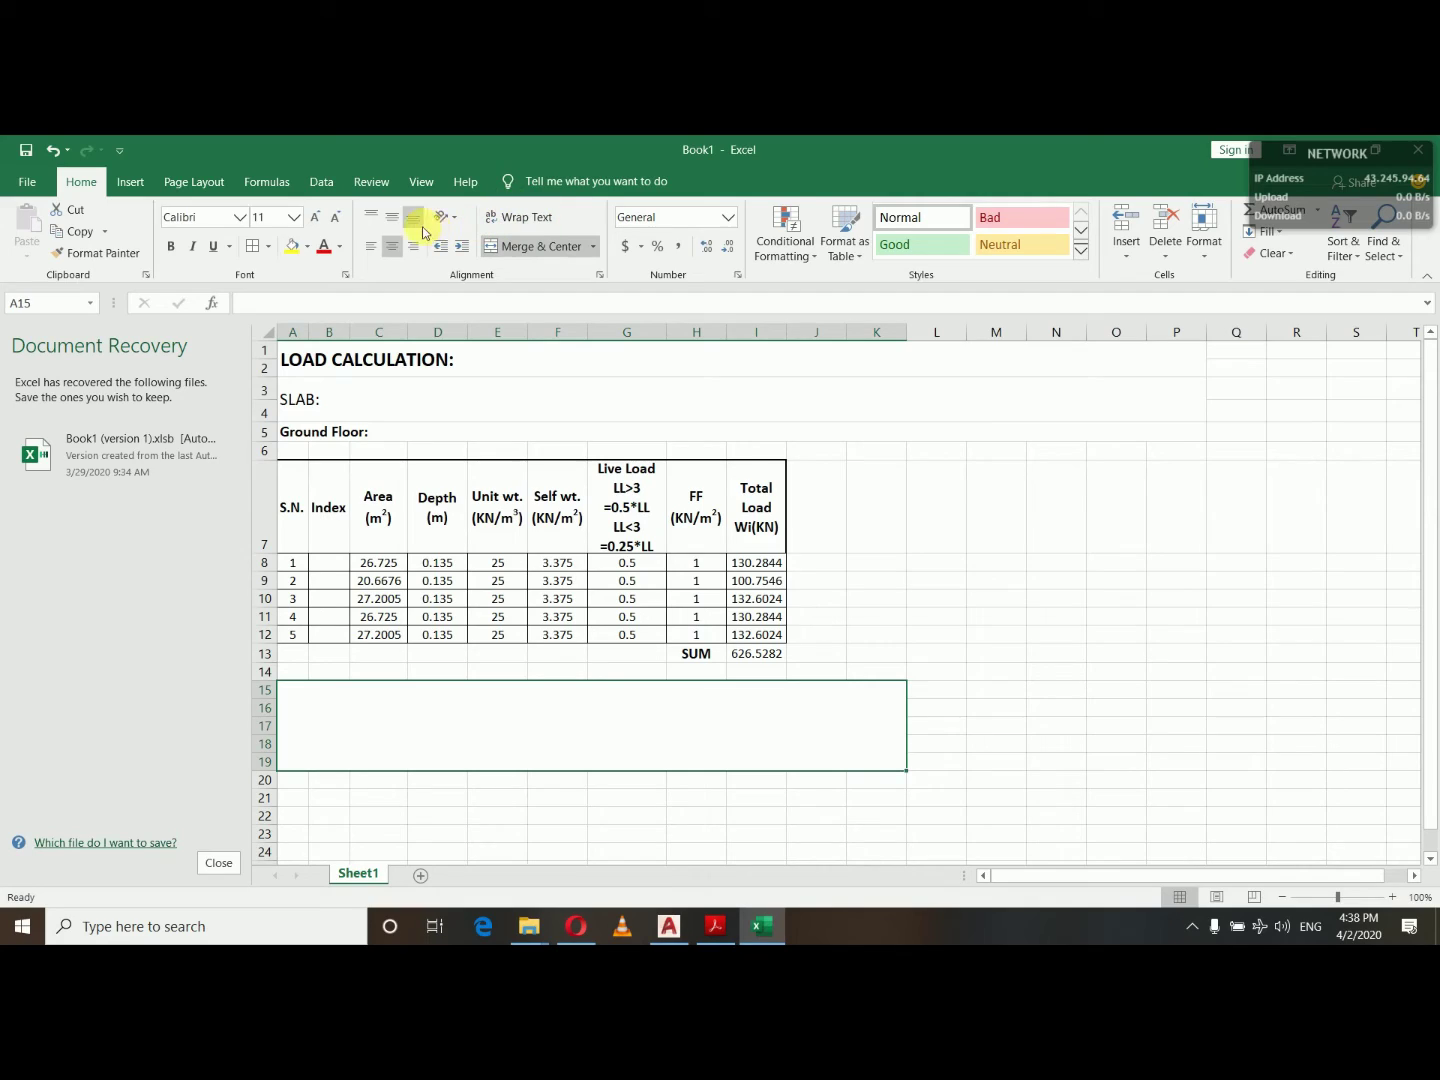
click(515, 217)
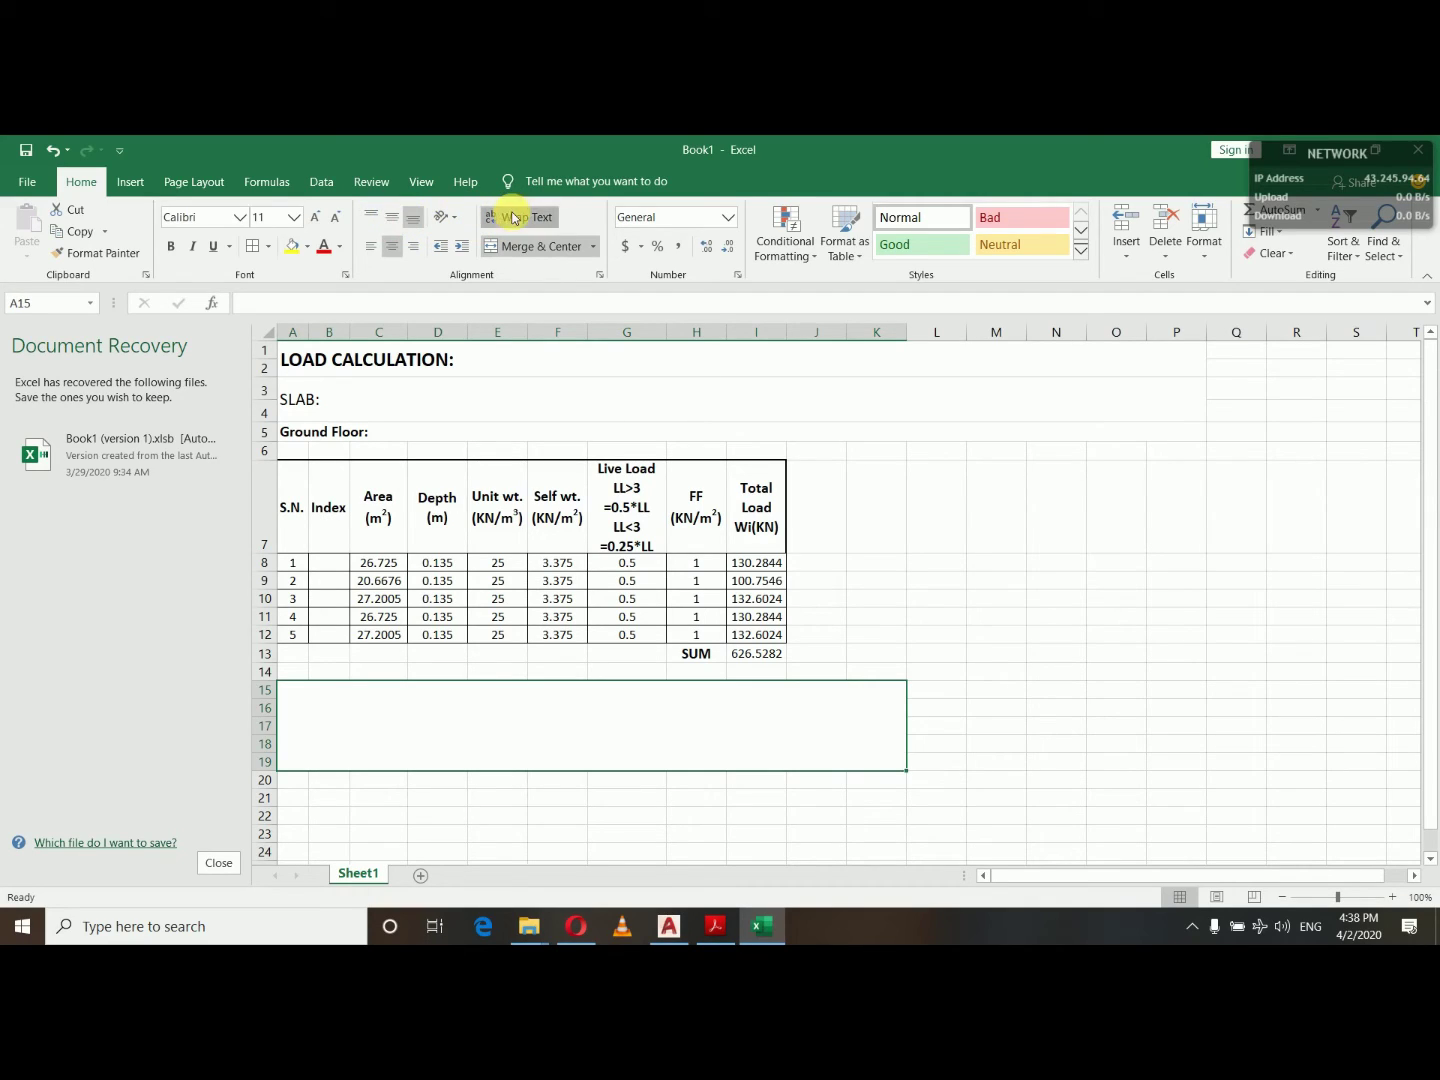
click(371, 246)
click(393, 222)
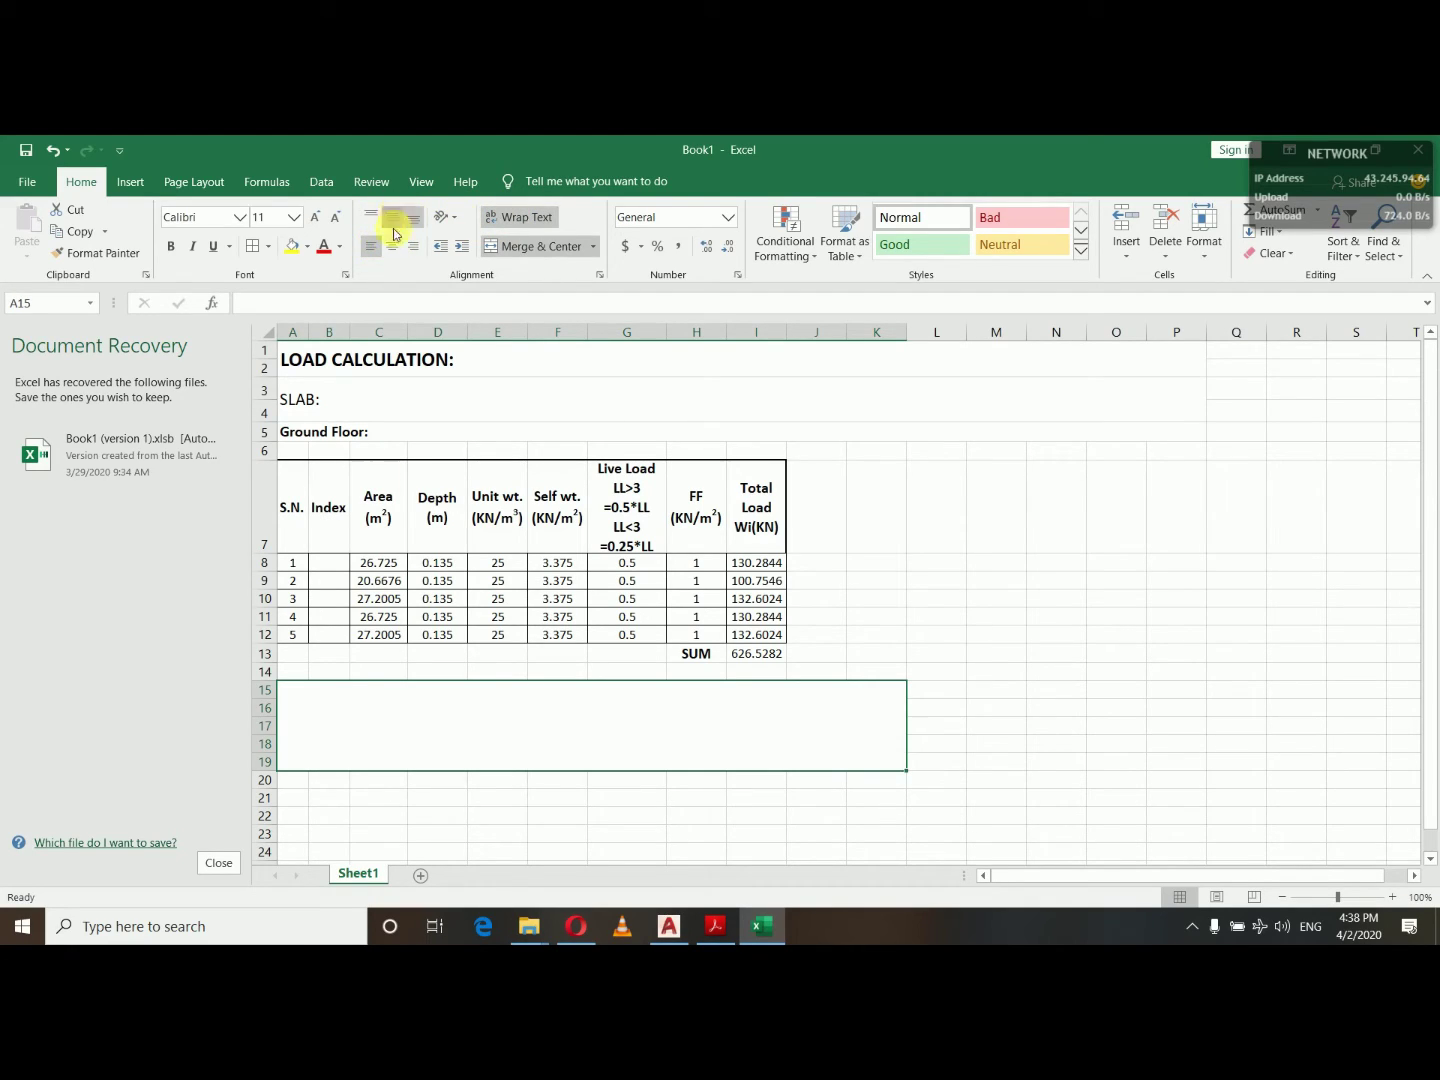
Enter "Total load due to all the floors= 626.5282*4=" in the merged cell A15 in bold, font size 12.
double_click(324, 736)
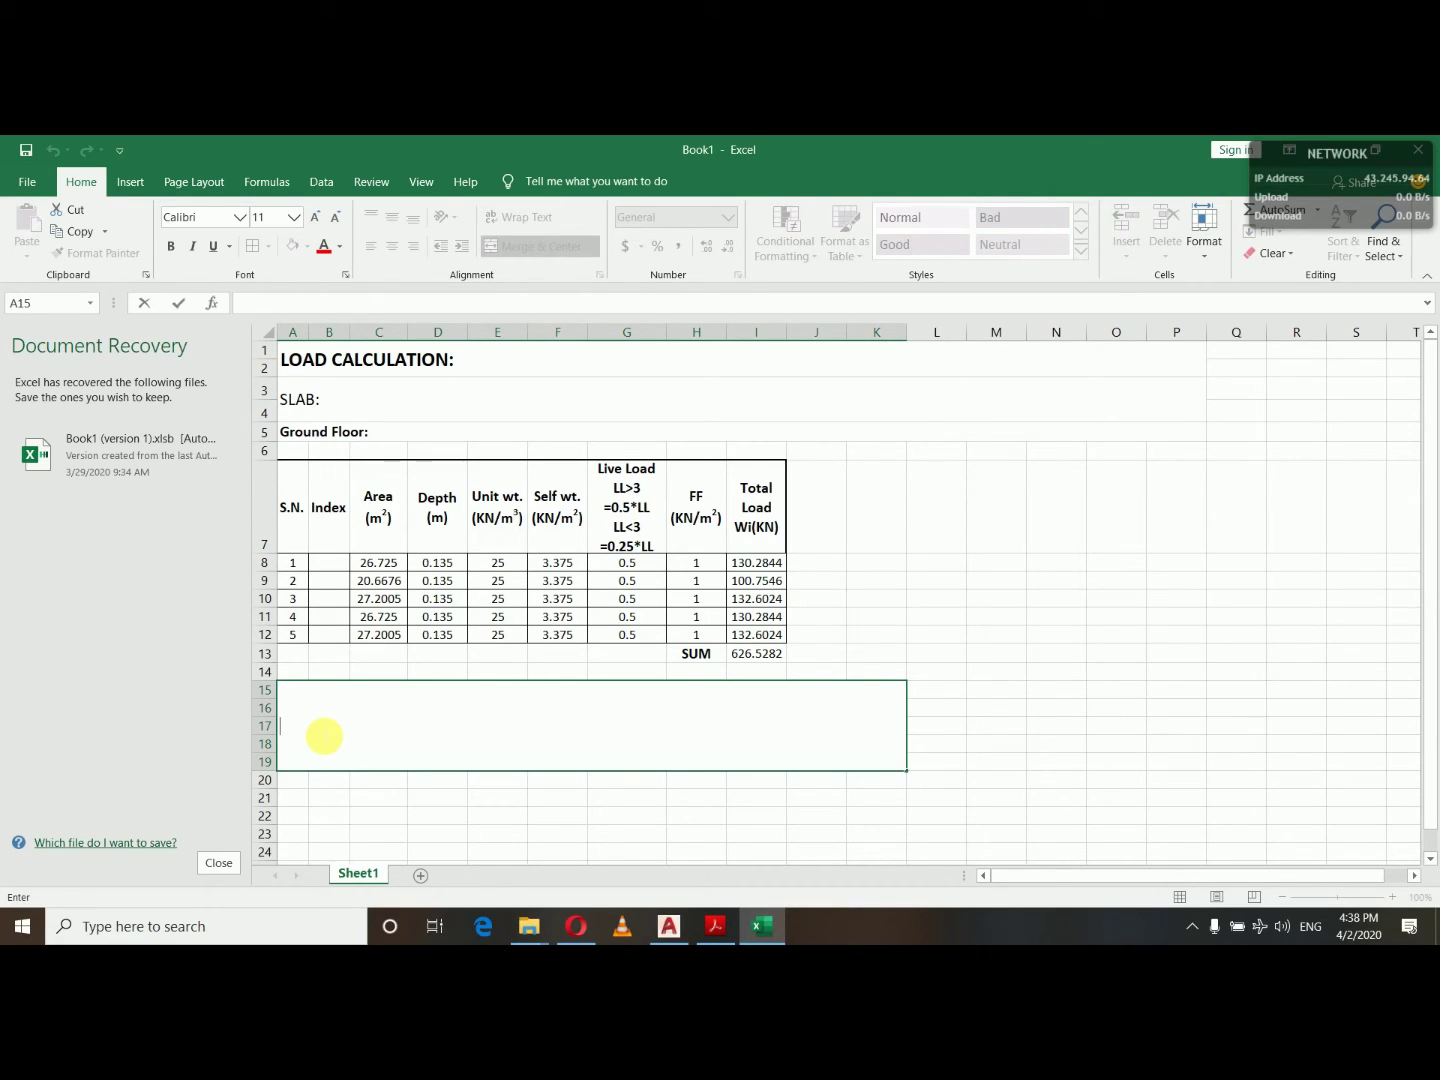
click(294, 222)
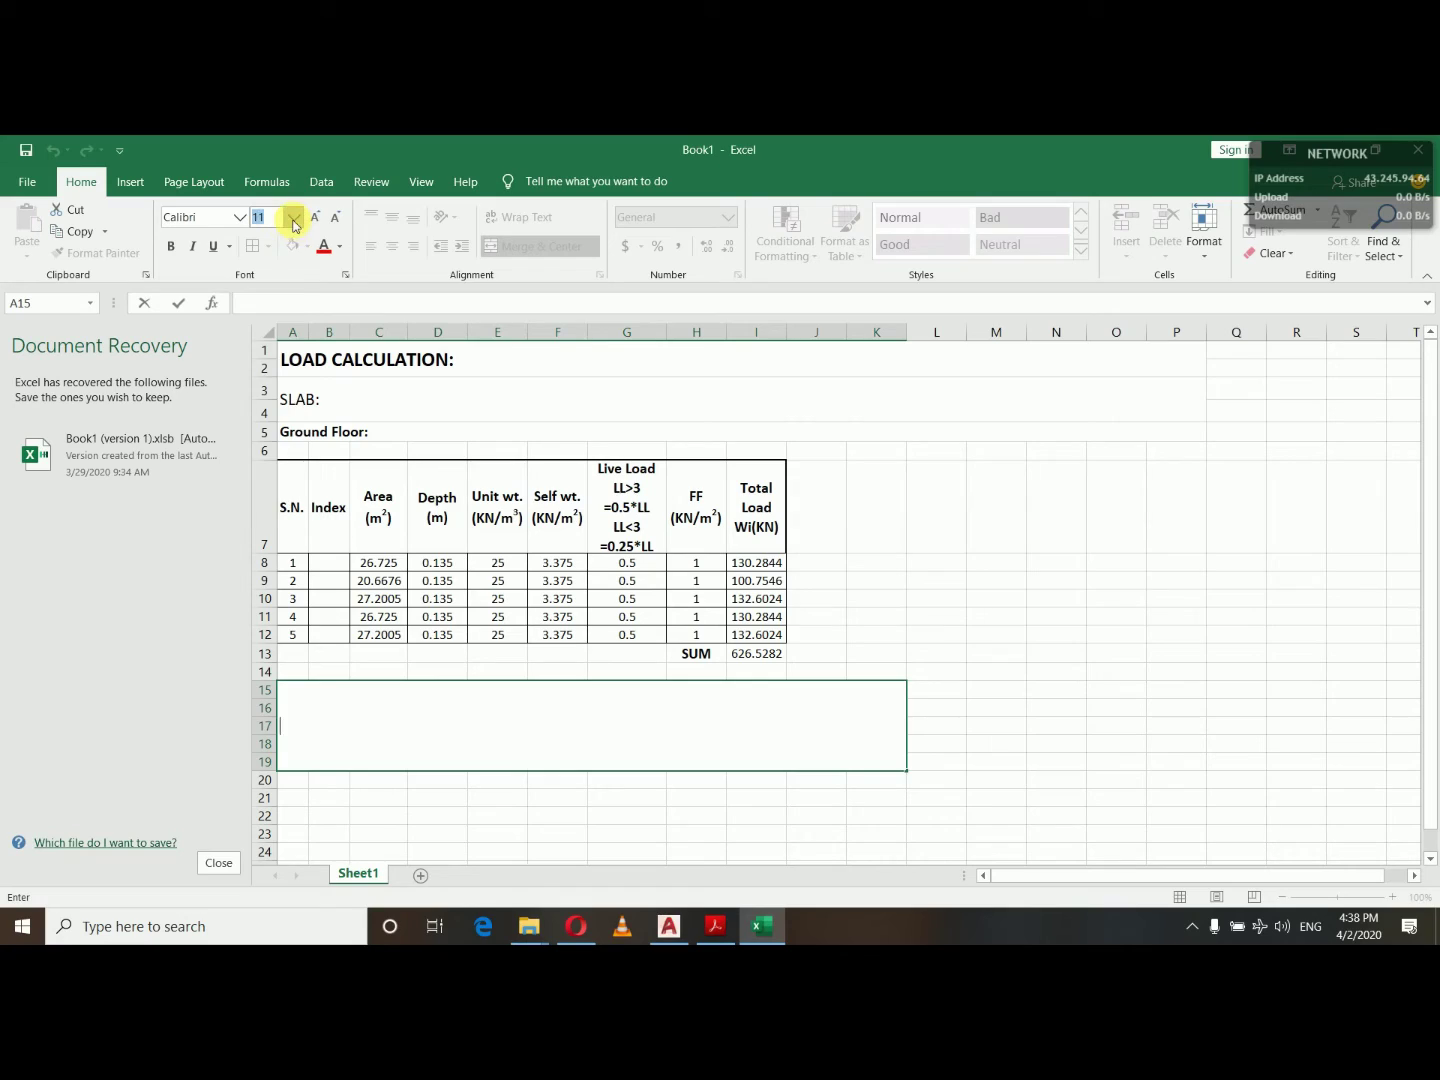
click(266, 309)
click(172, 250)
text(Total )
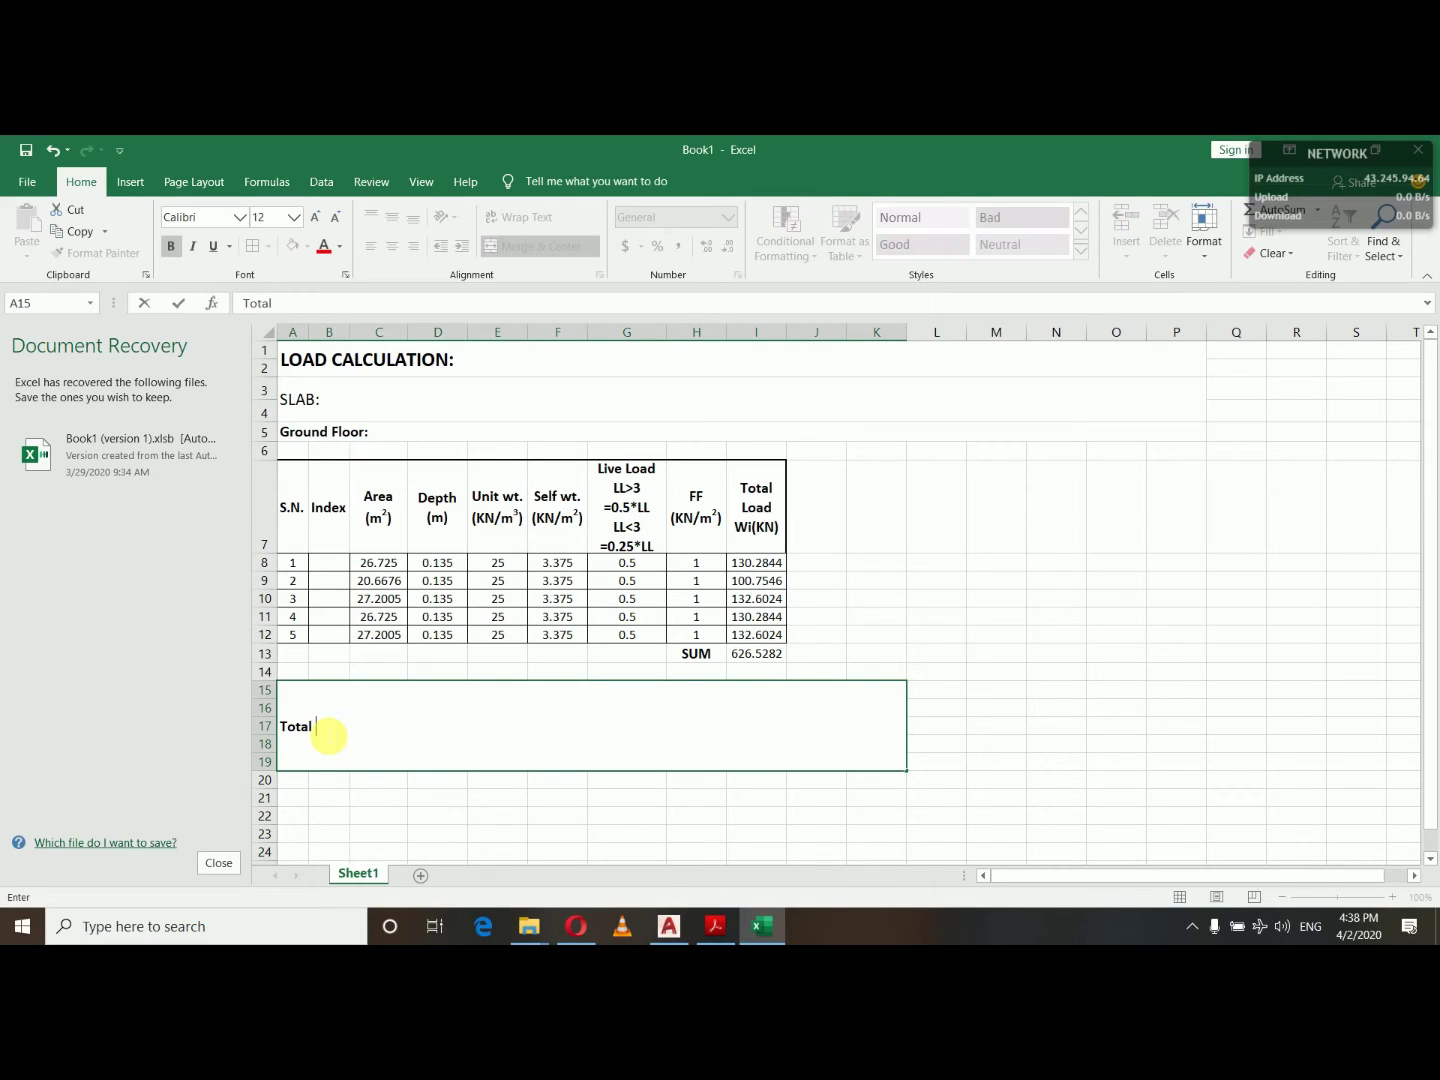
text(load due to all the )
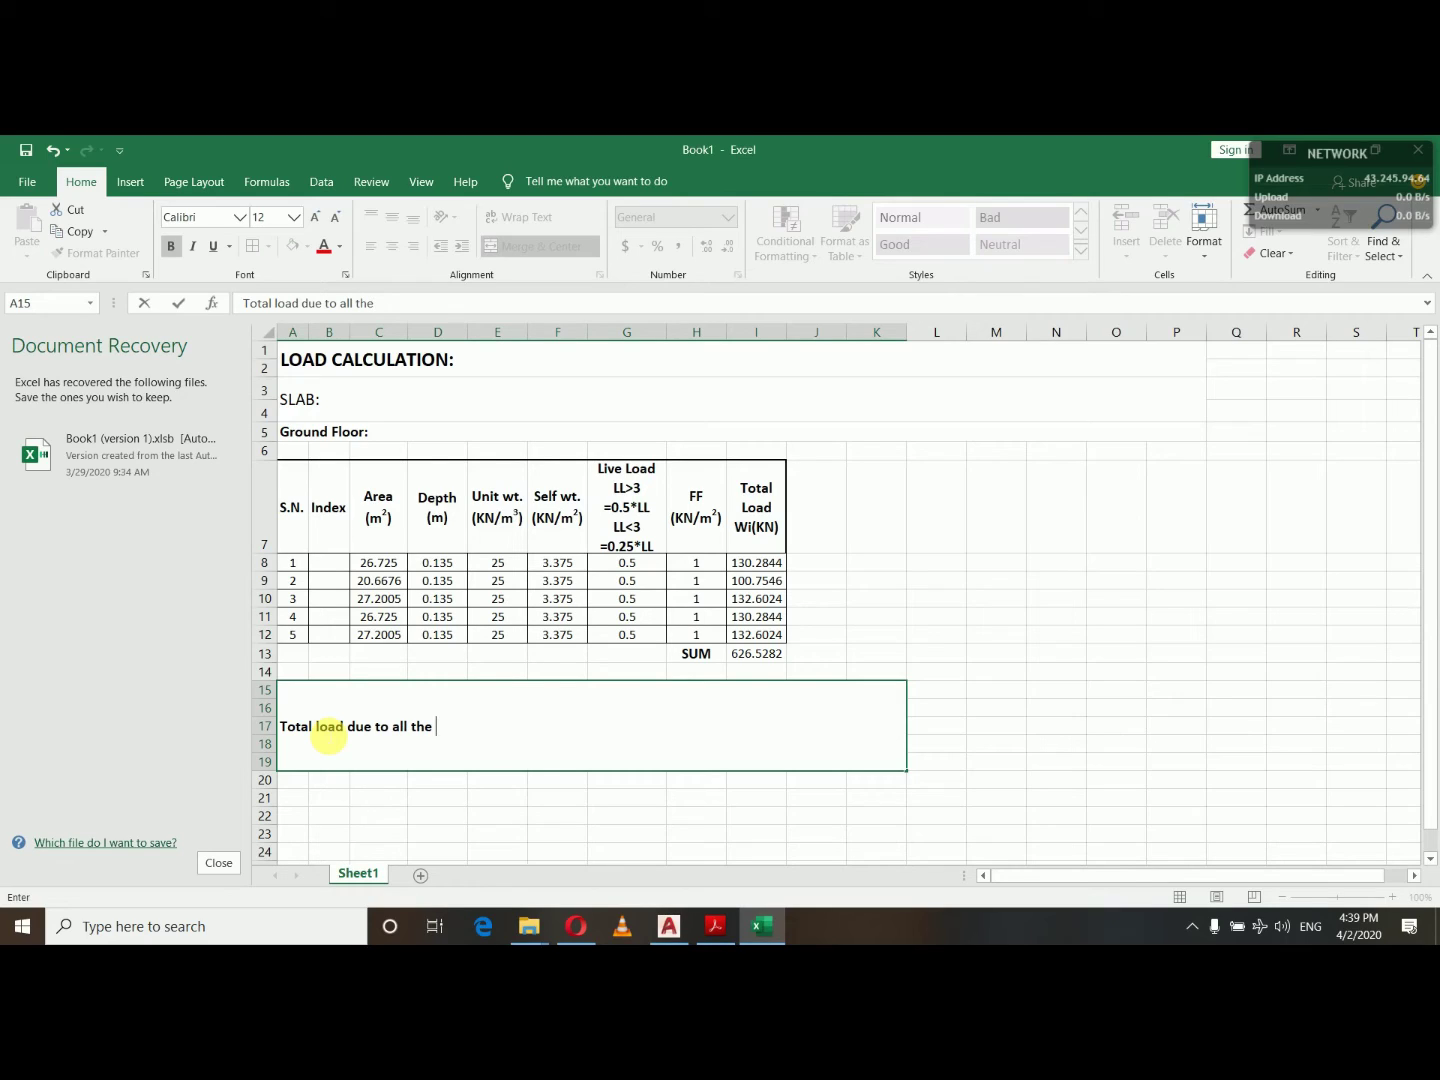
text(floors= )
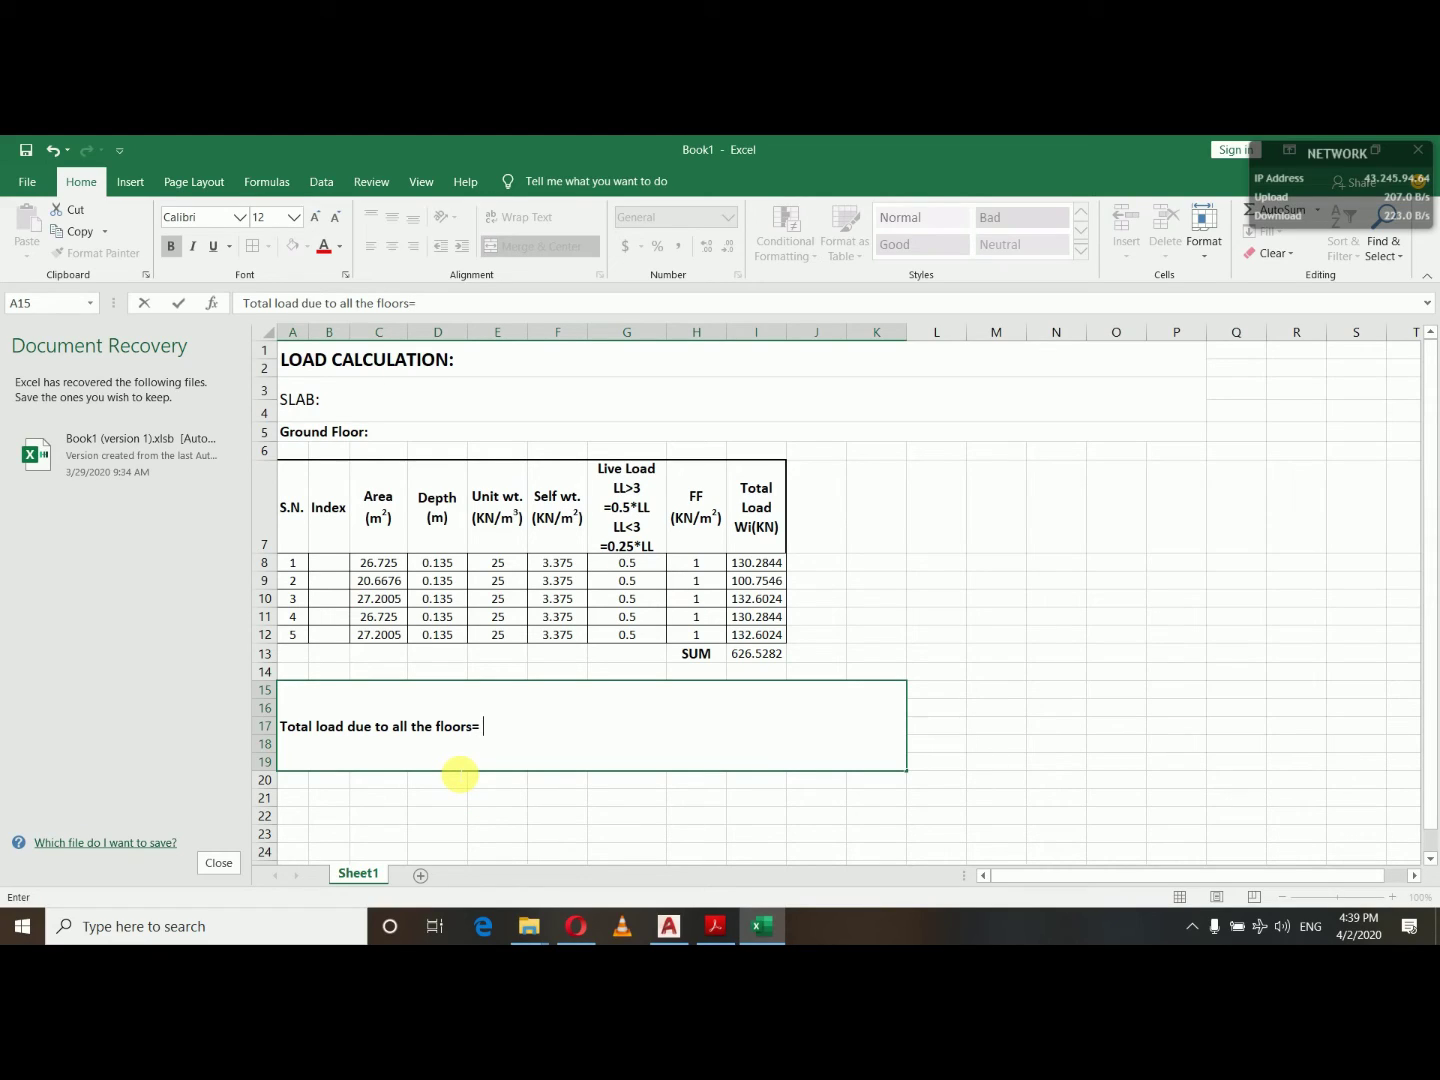
text(626.5282*)
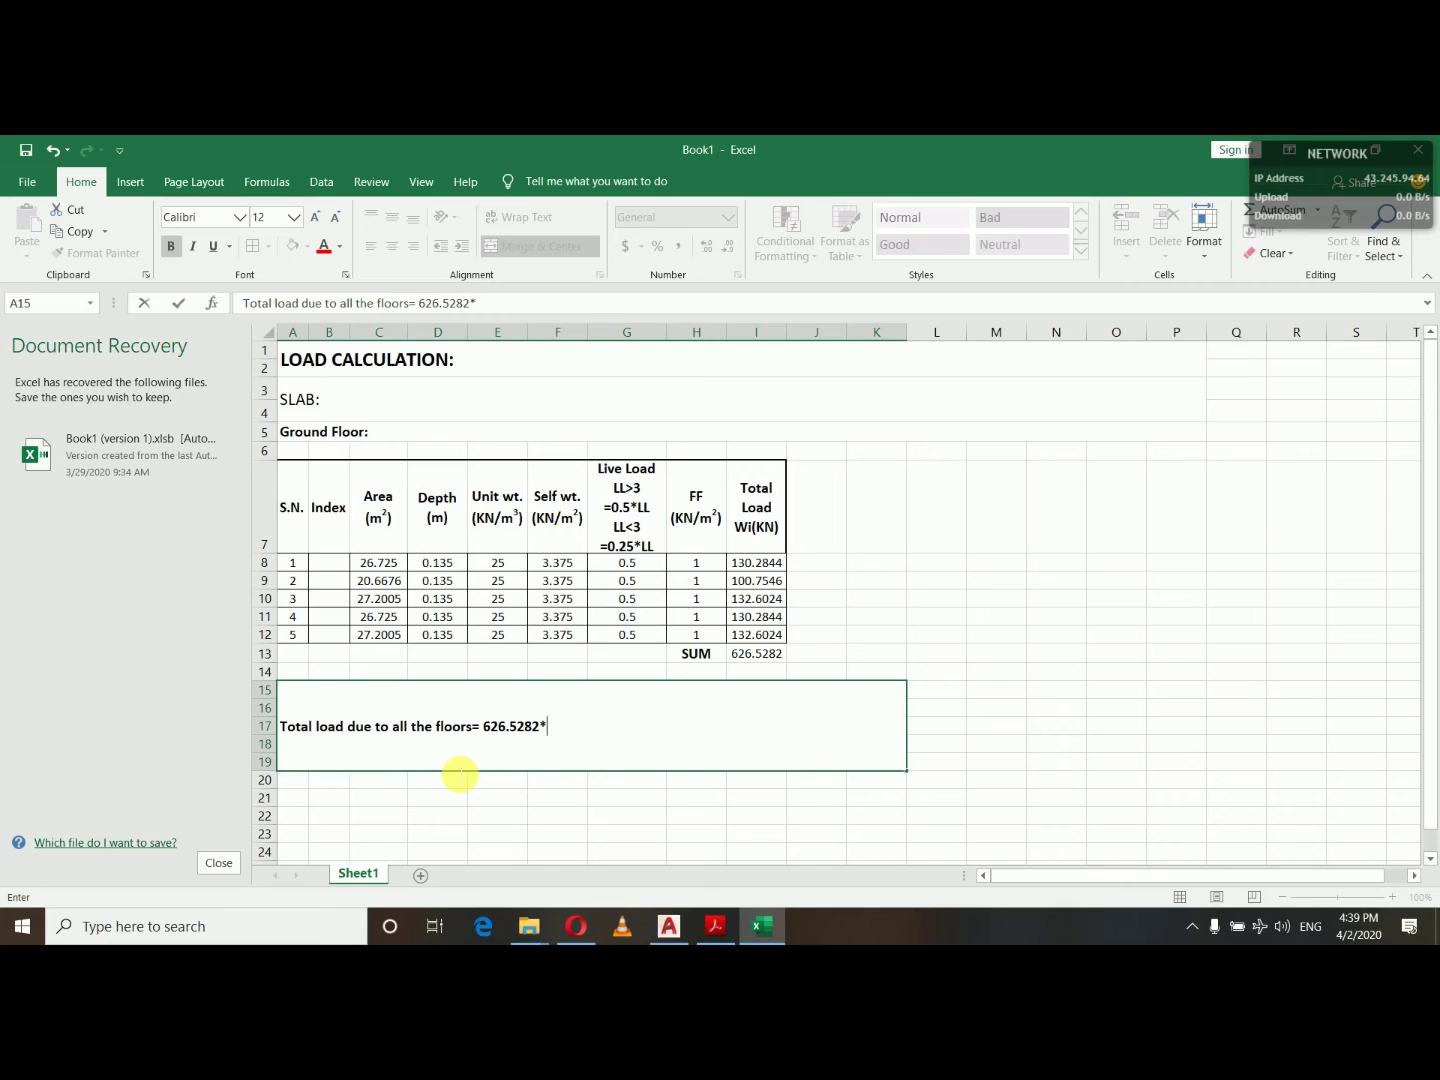
text(4=)
Calculate the total load of all four floors in the spare cell L9 with the formula =4*I13.
click(936, 581)
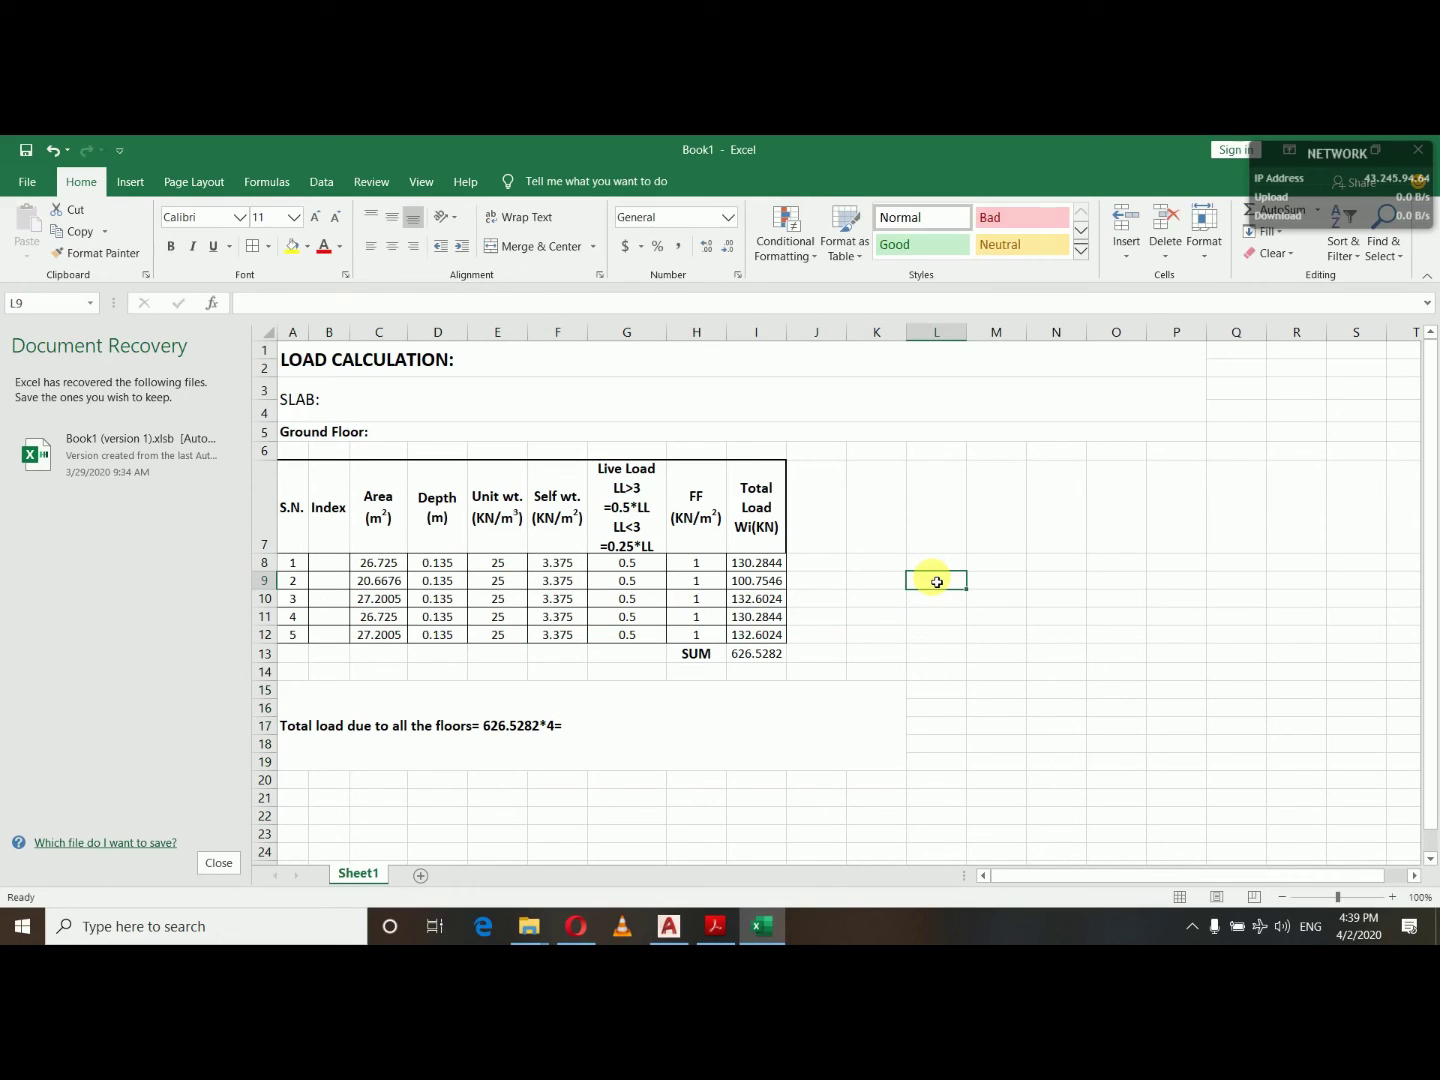
text(=)
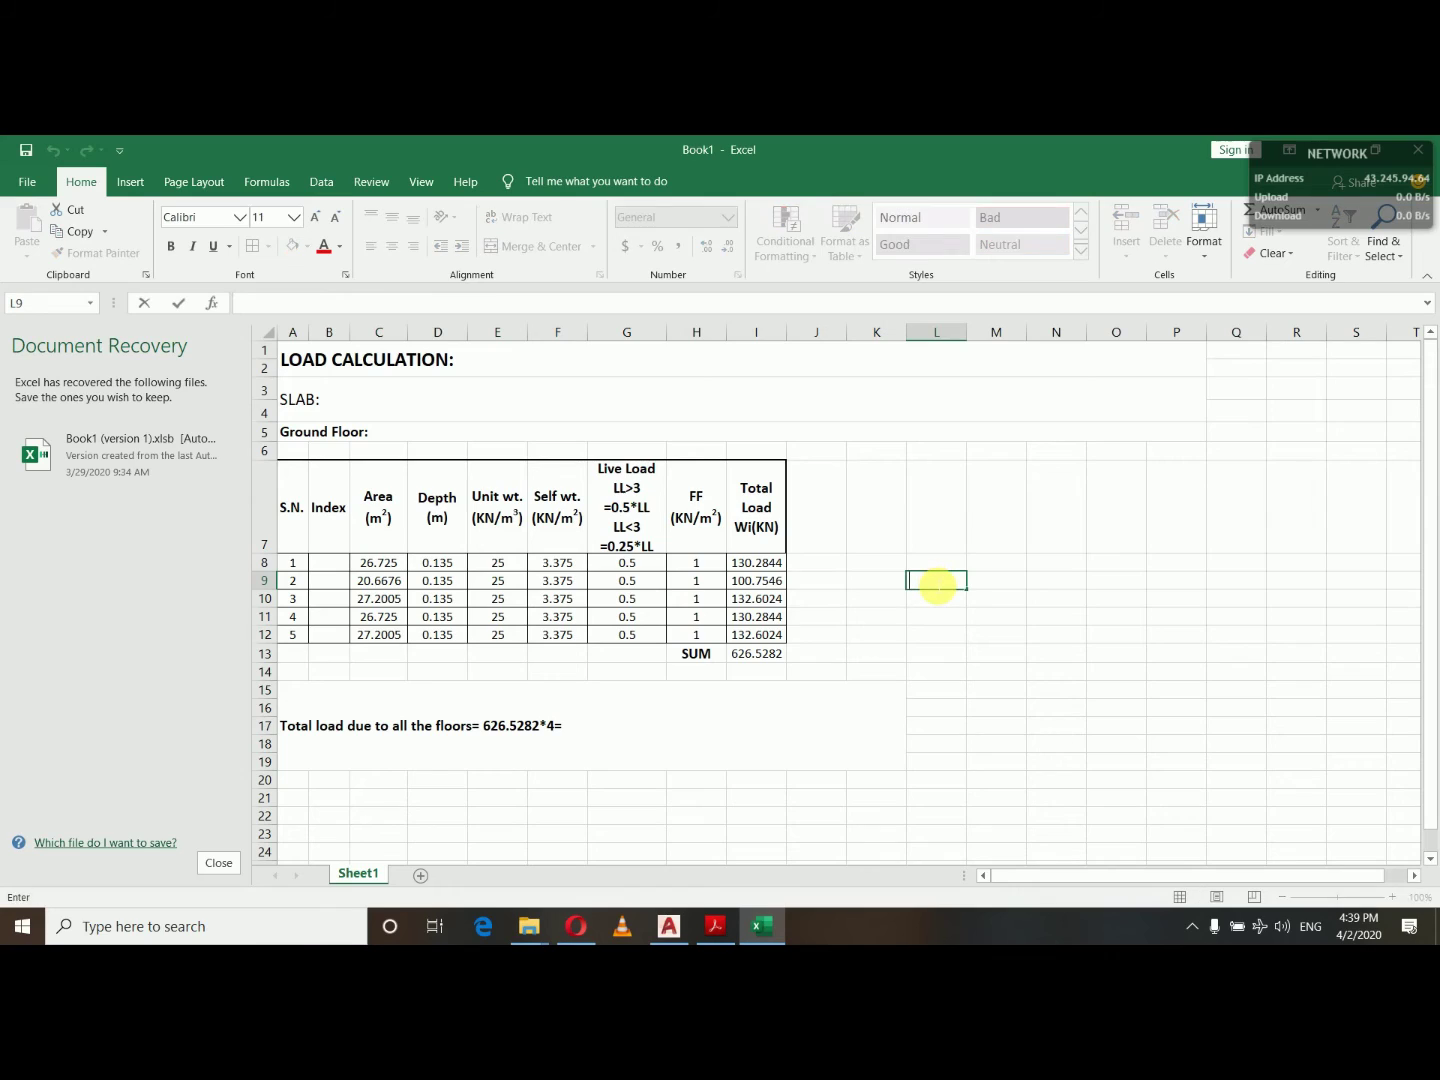
text(4*)
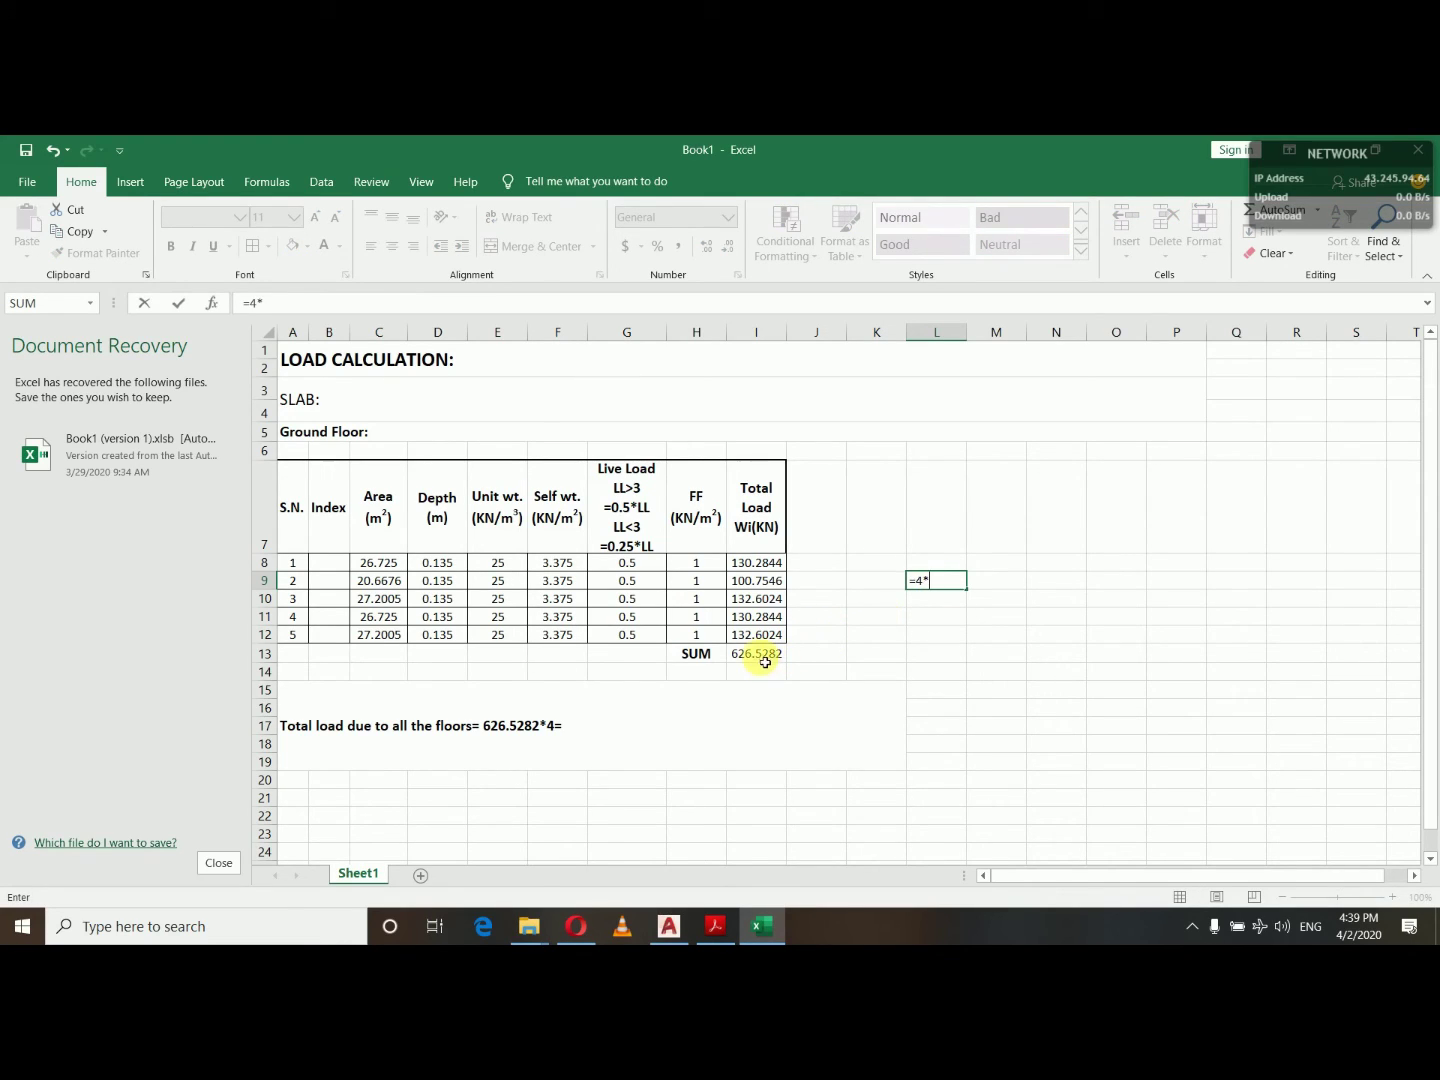
click(760, 655)
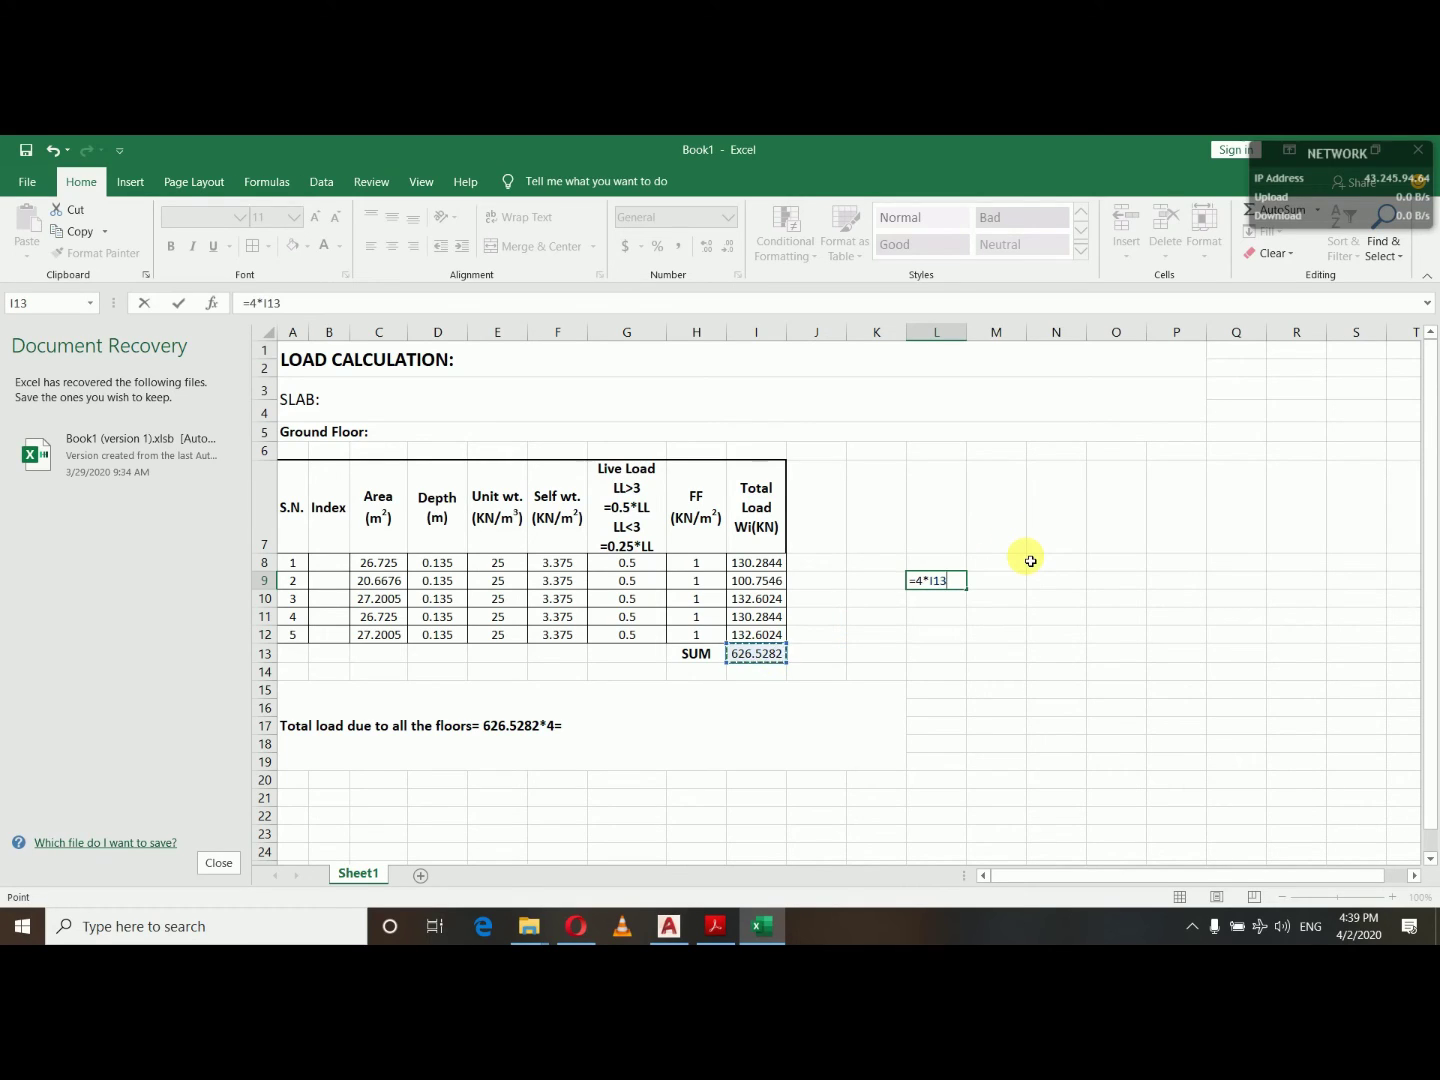
key(Return)
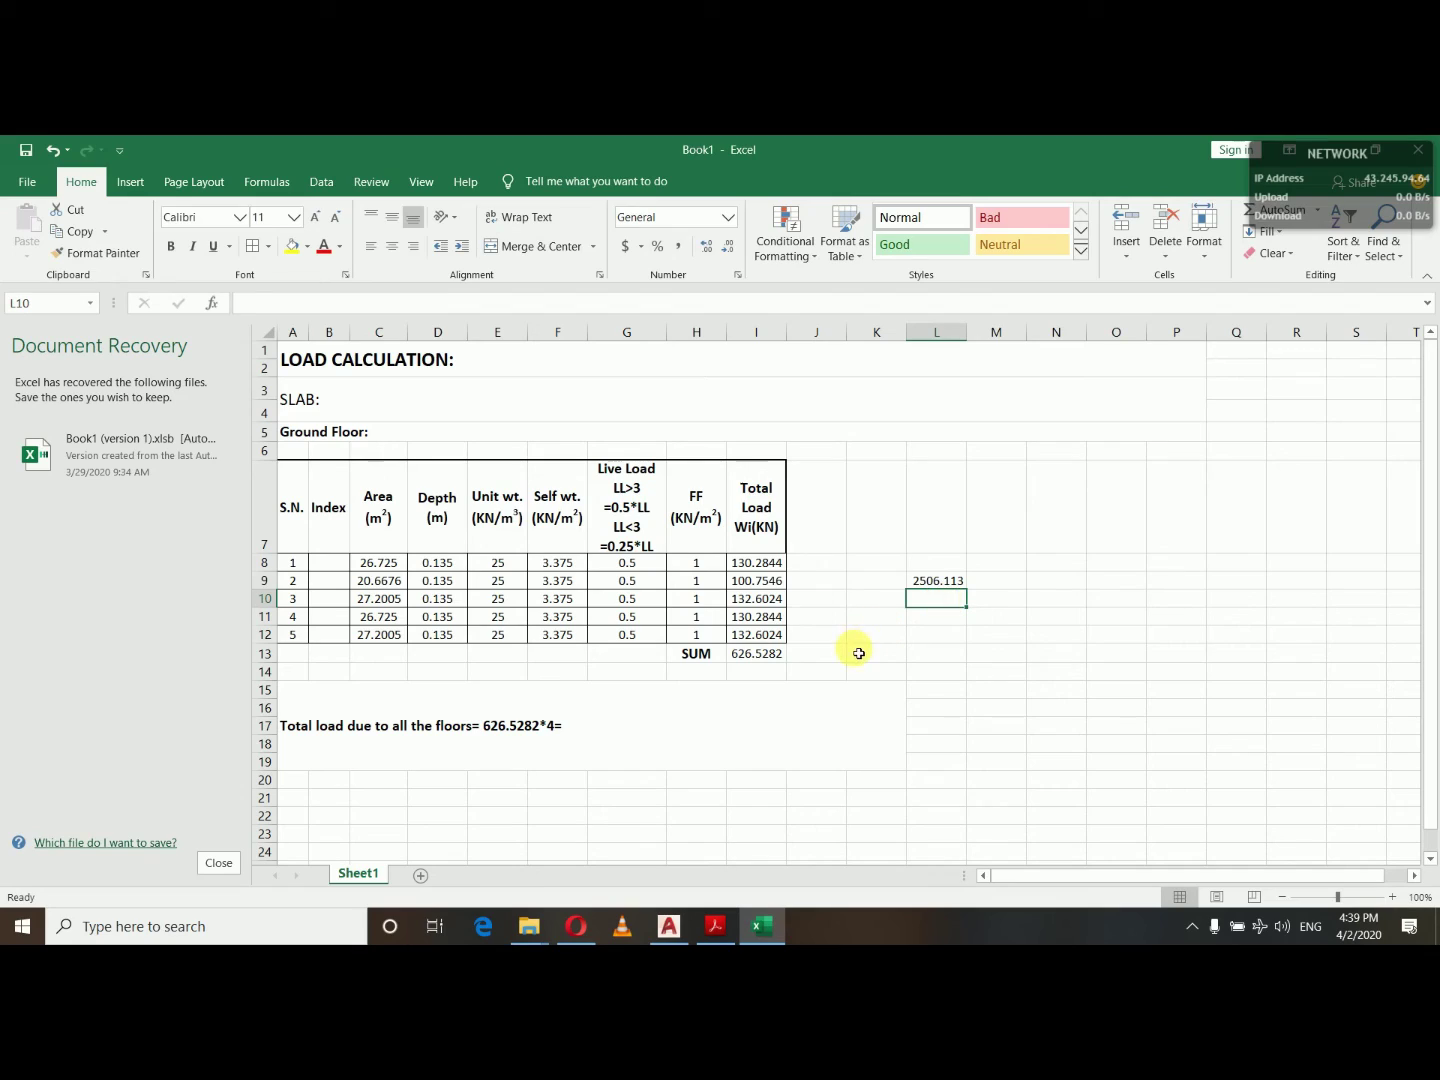
Complete the total load statement in merged cell A15 by appending the result 2506.113KN after the equals sign.
double_click(600, 734)
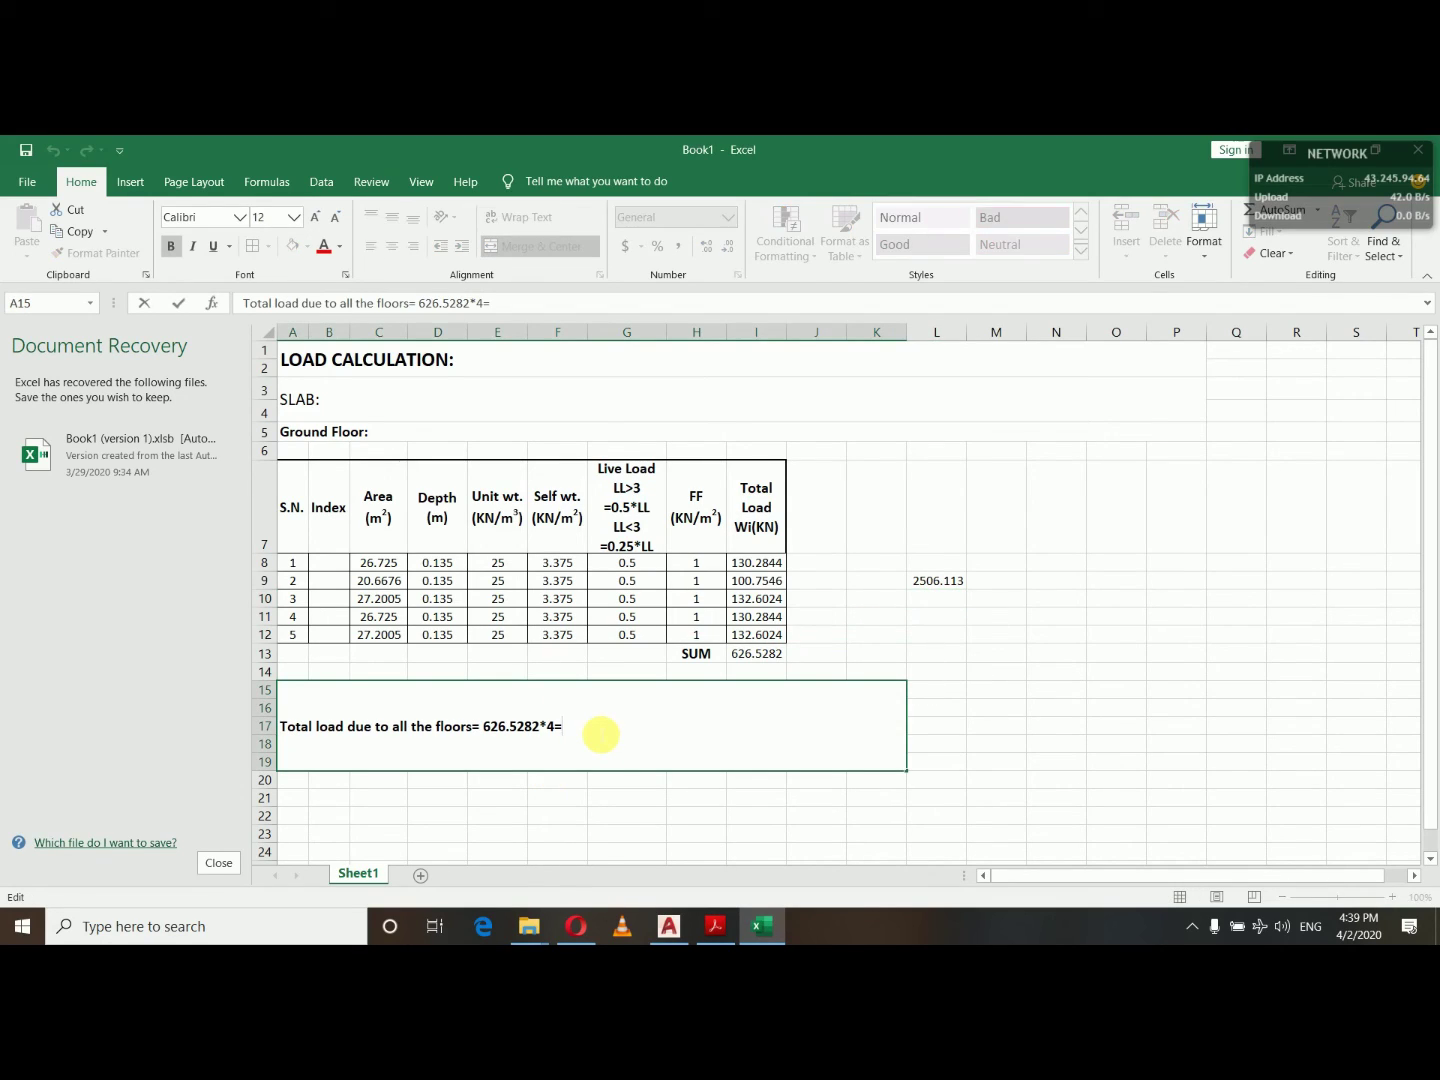
text(2506.113)
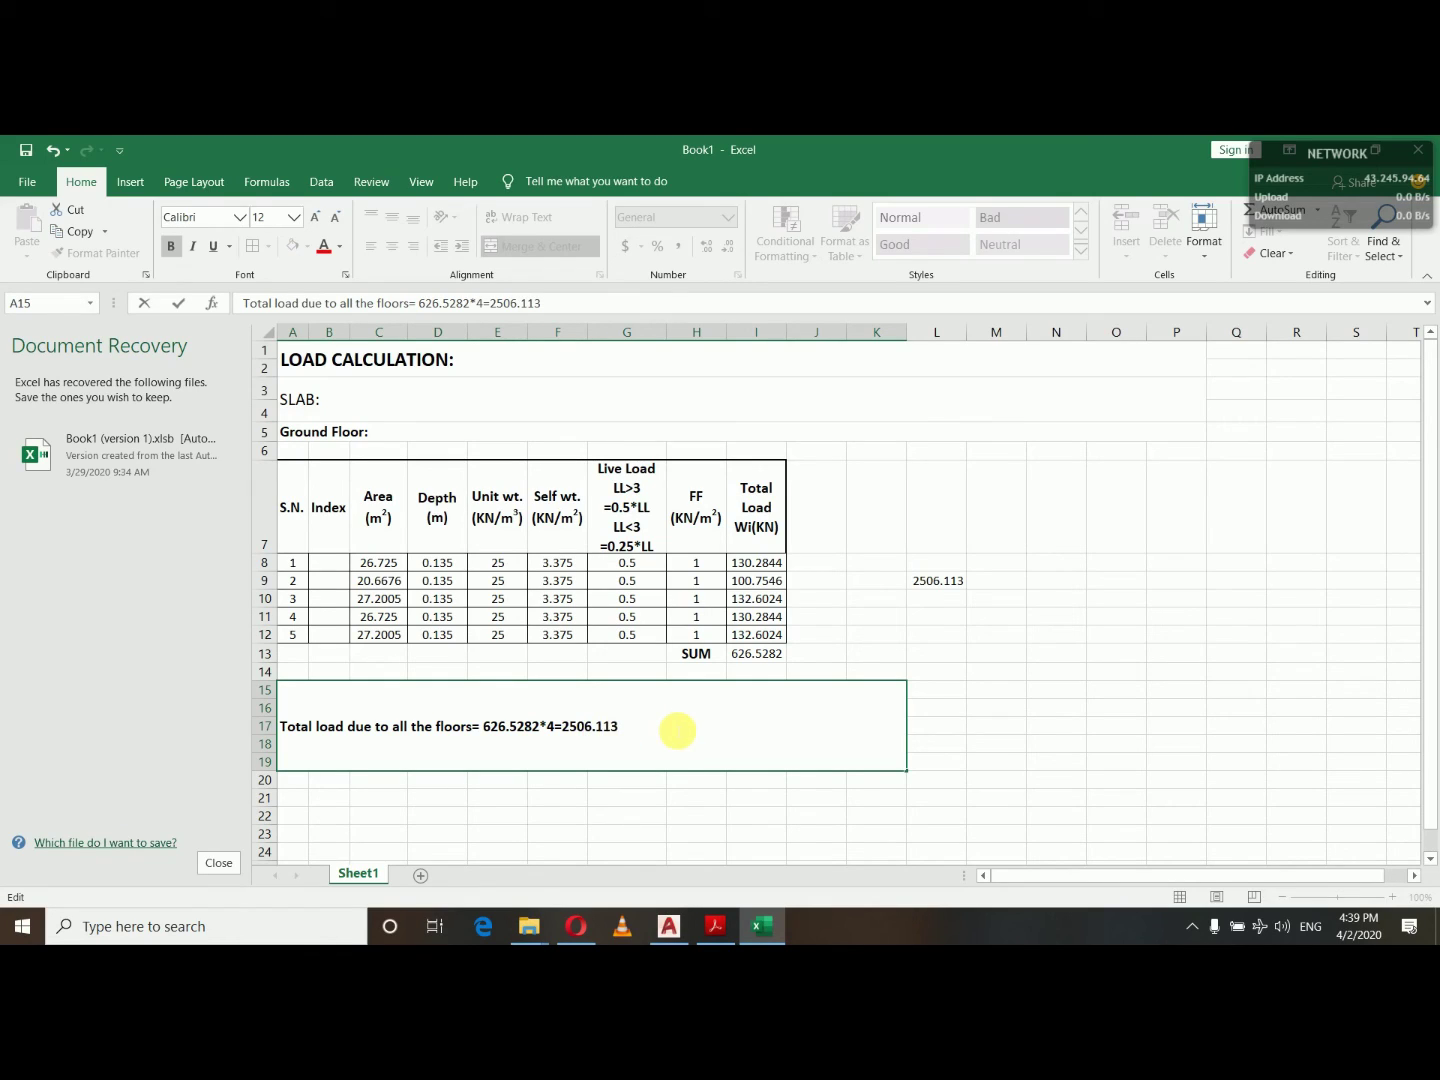
text(KN)
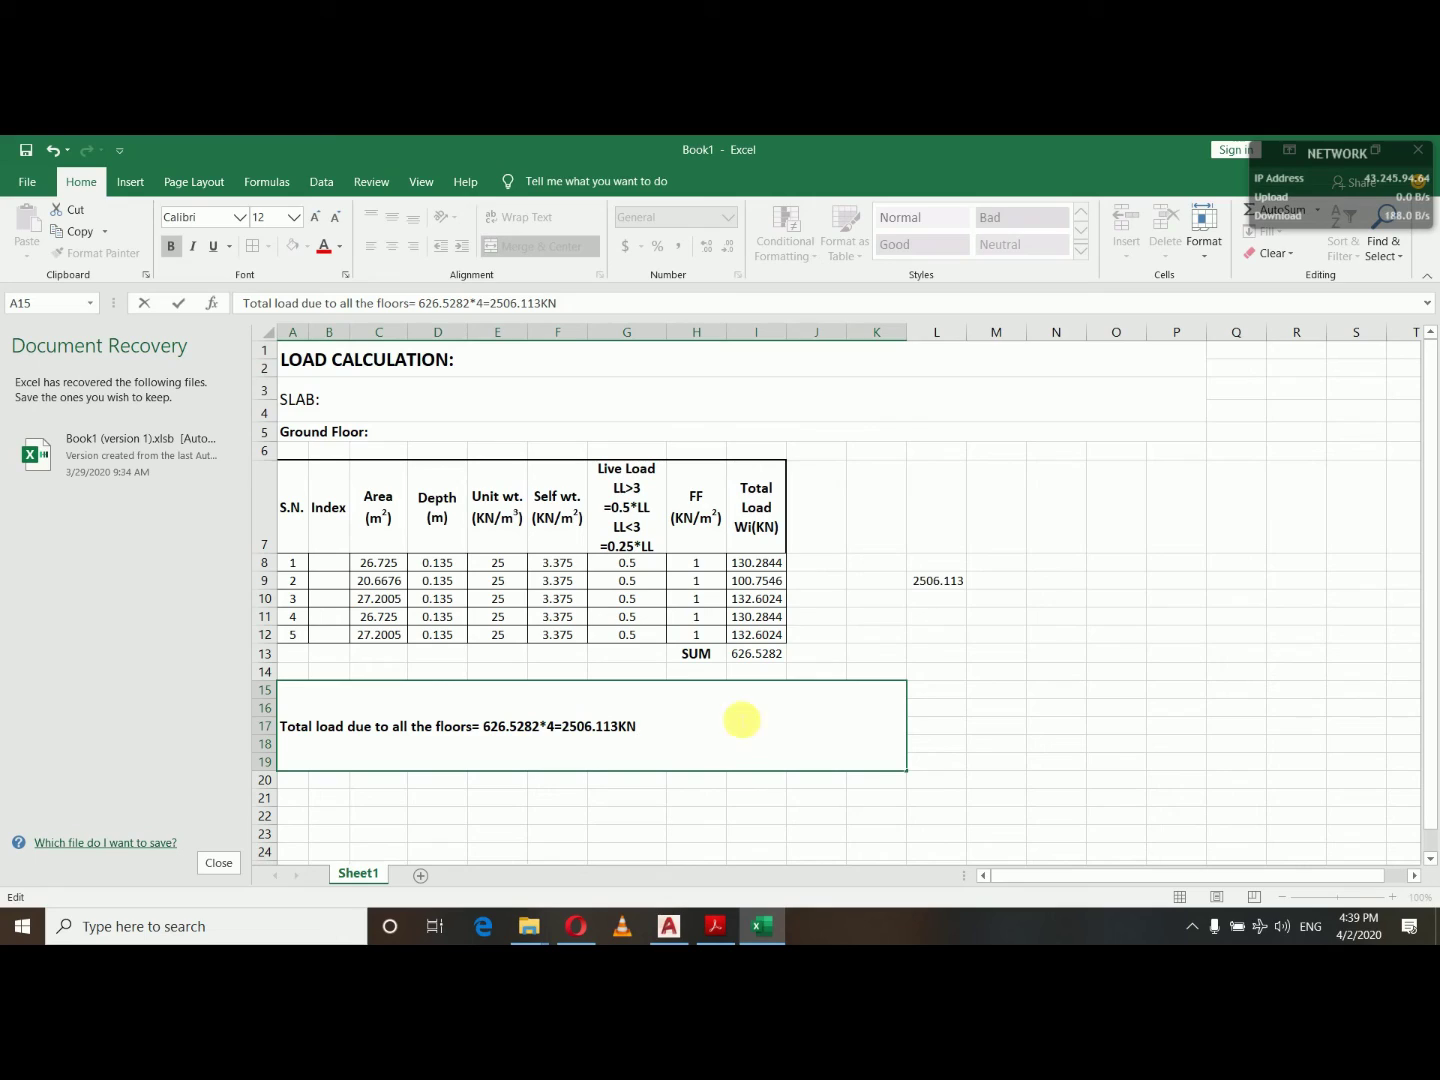
click(937, 589)
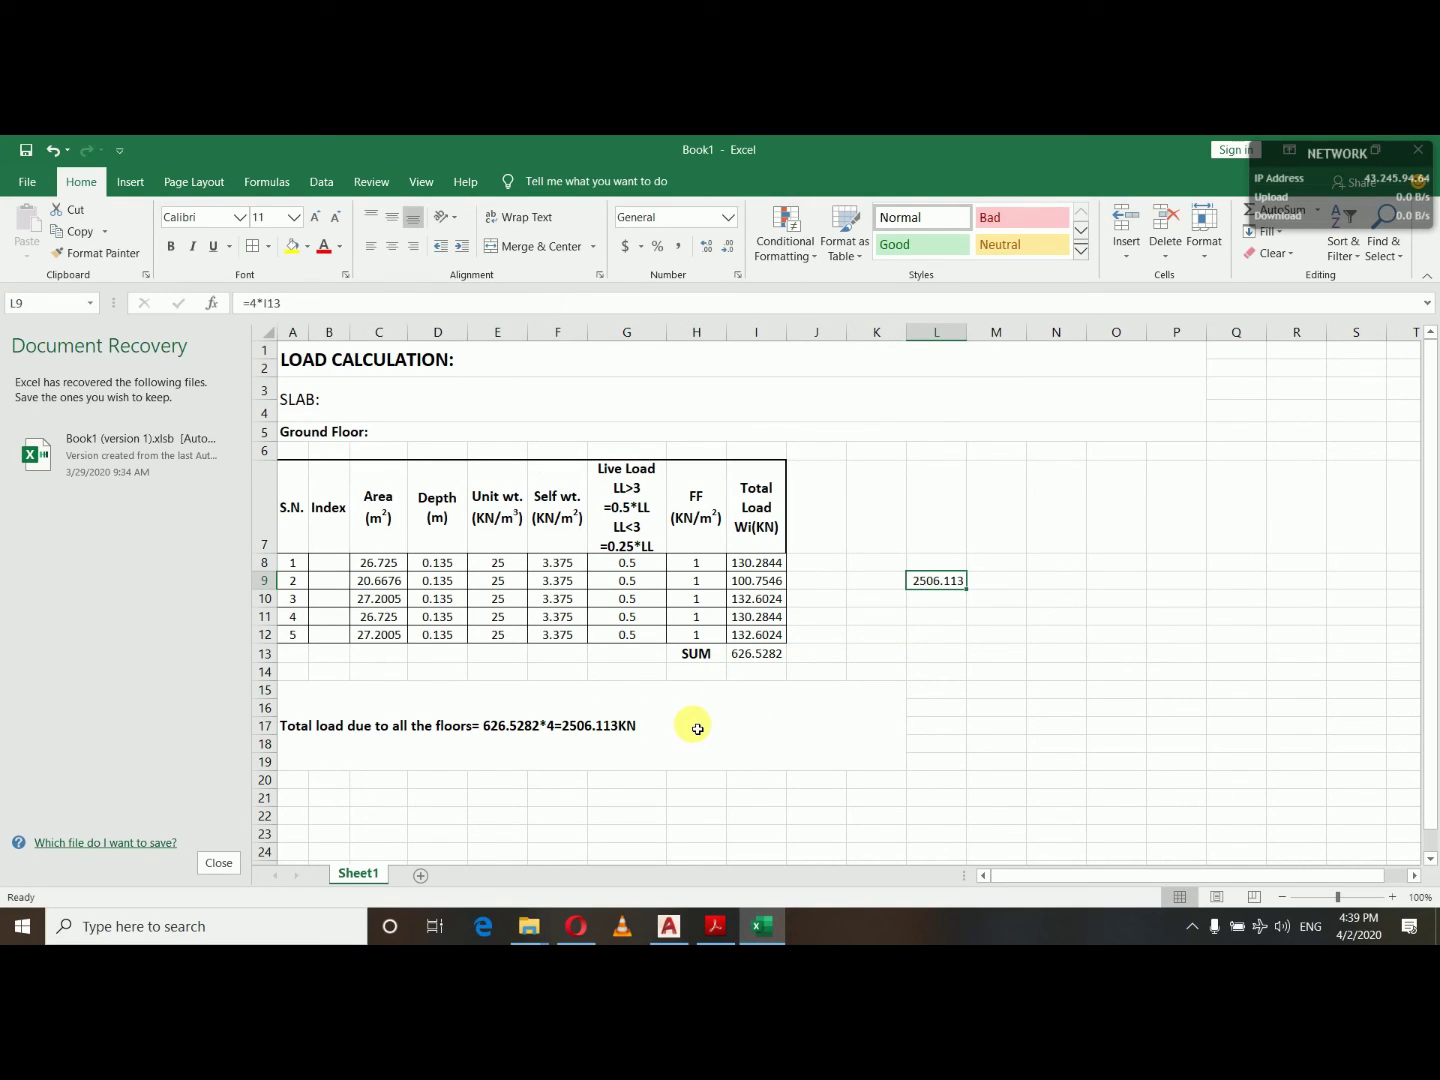
Insert "slab of" before "all the floors" in the total load statement in merged cell A15.
click(389, 727)
double_click(389, 727)
text(s)
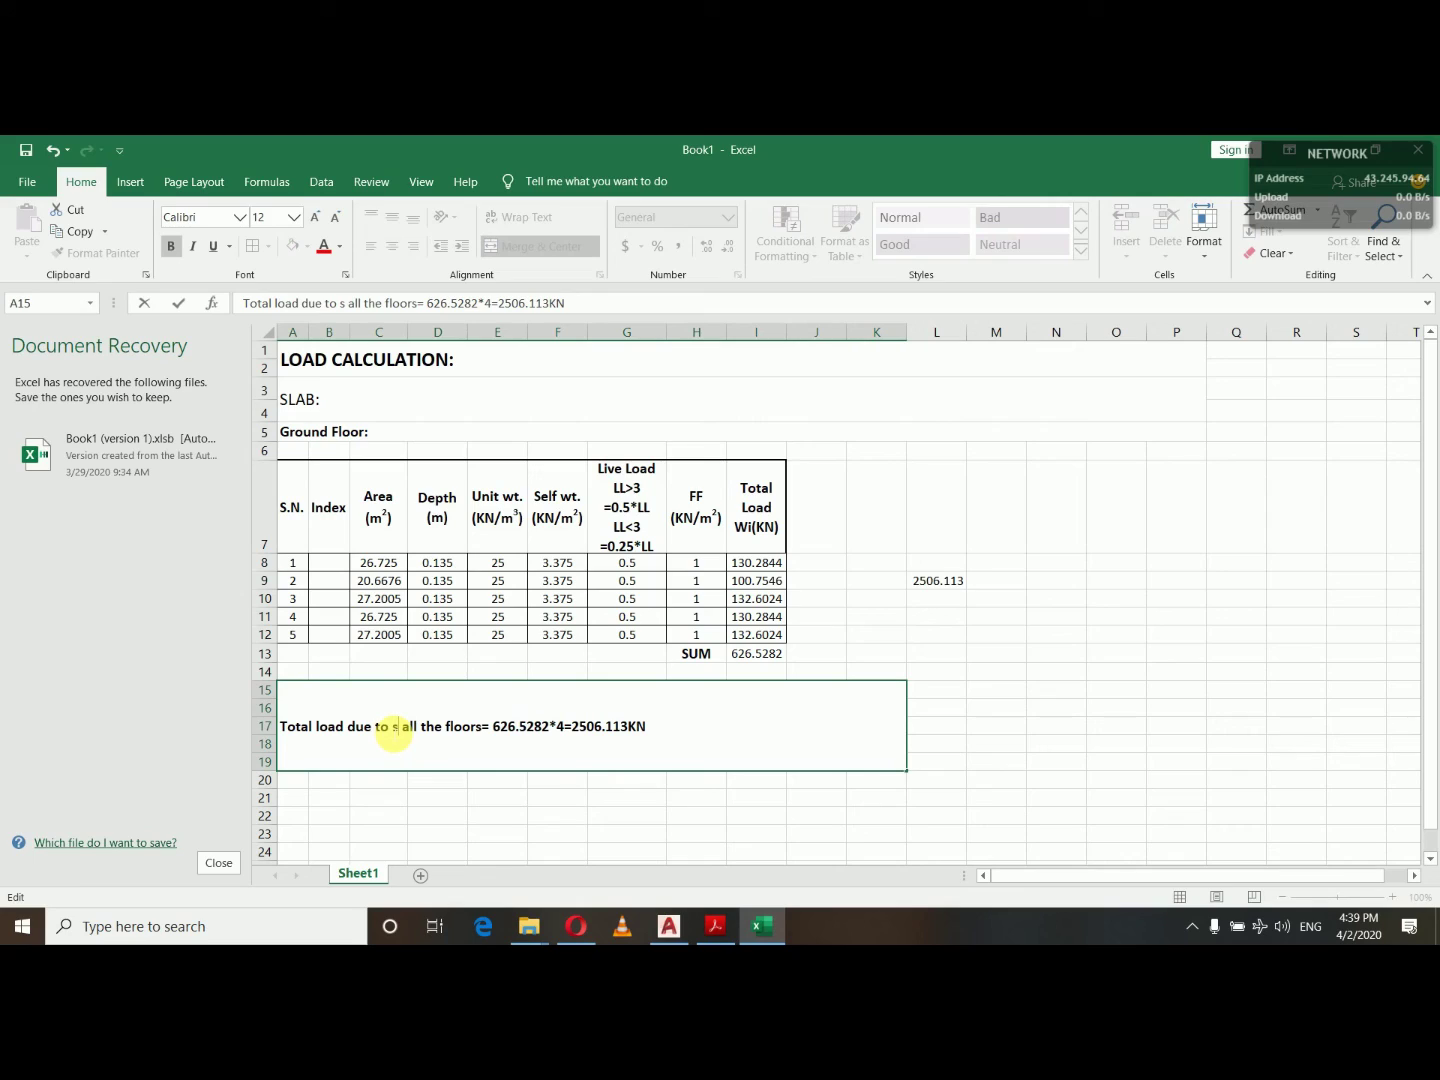
text(lab)
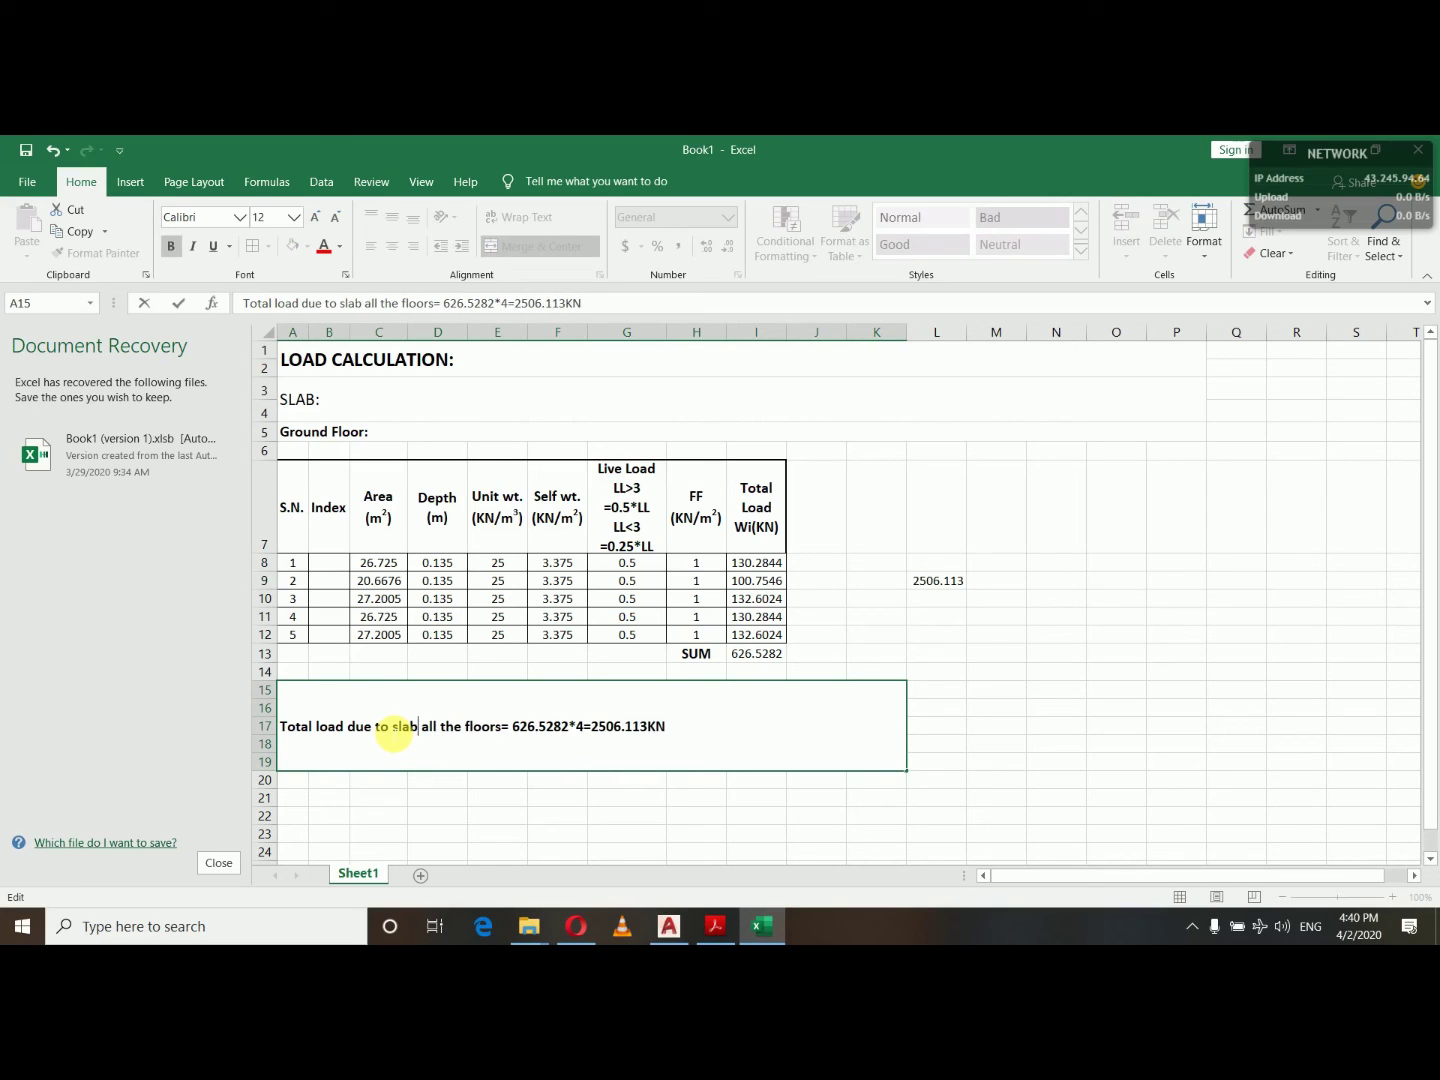
text( of all)
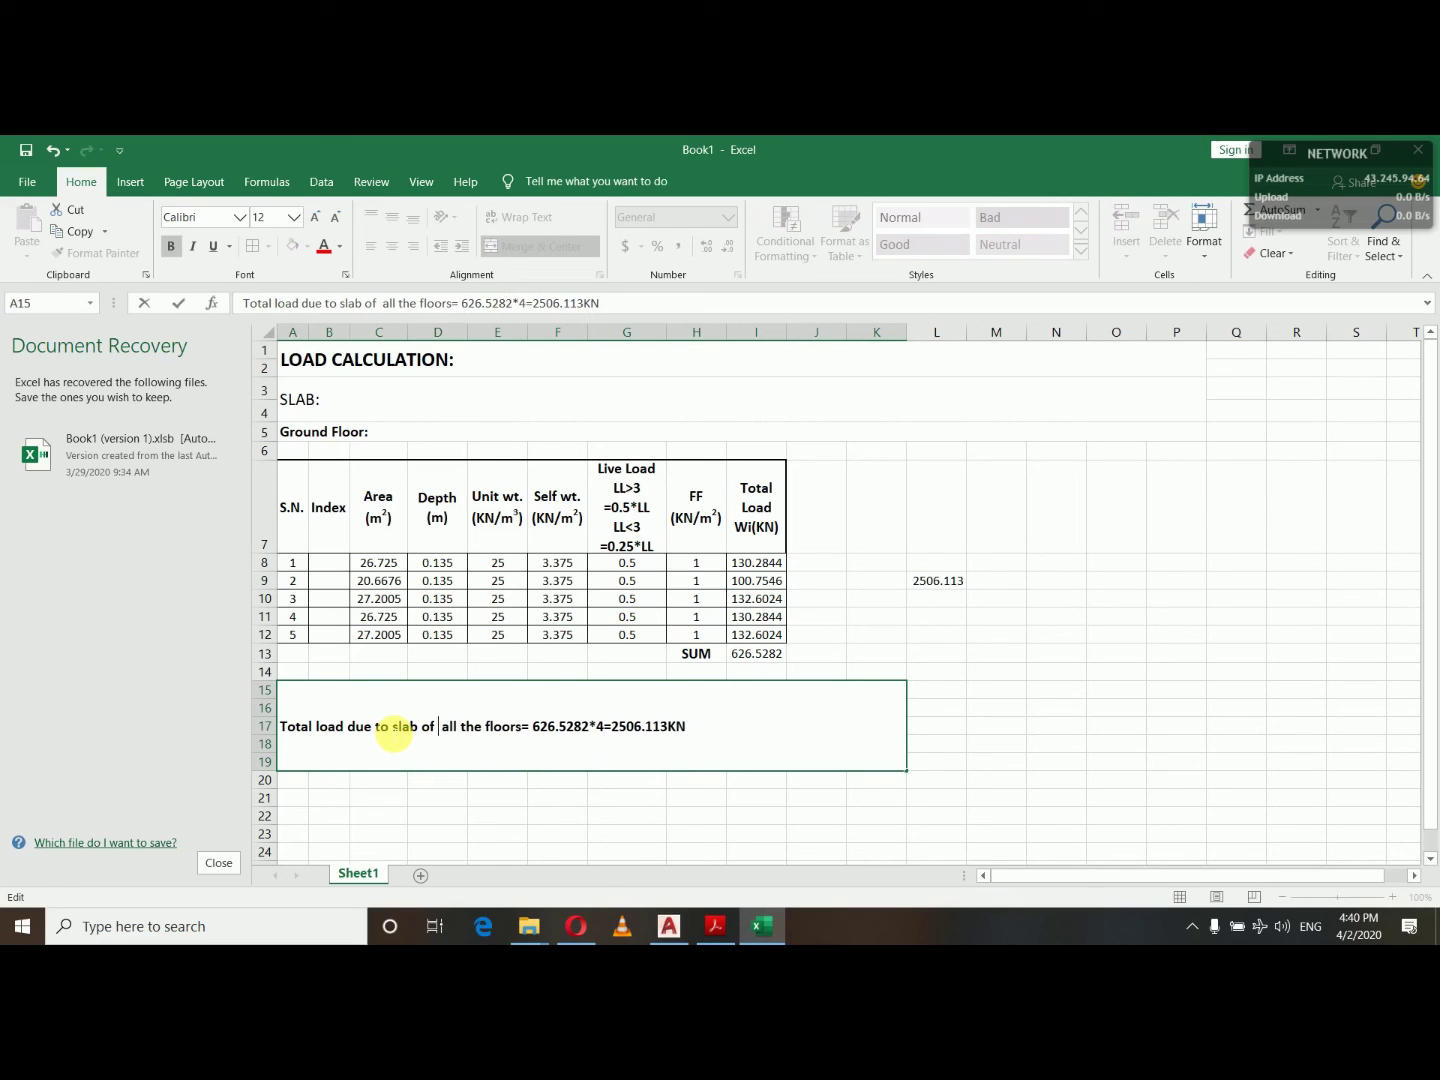
key(BackSpace)
key(BackSpace)
key(BackSpace)
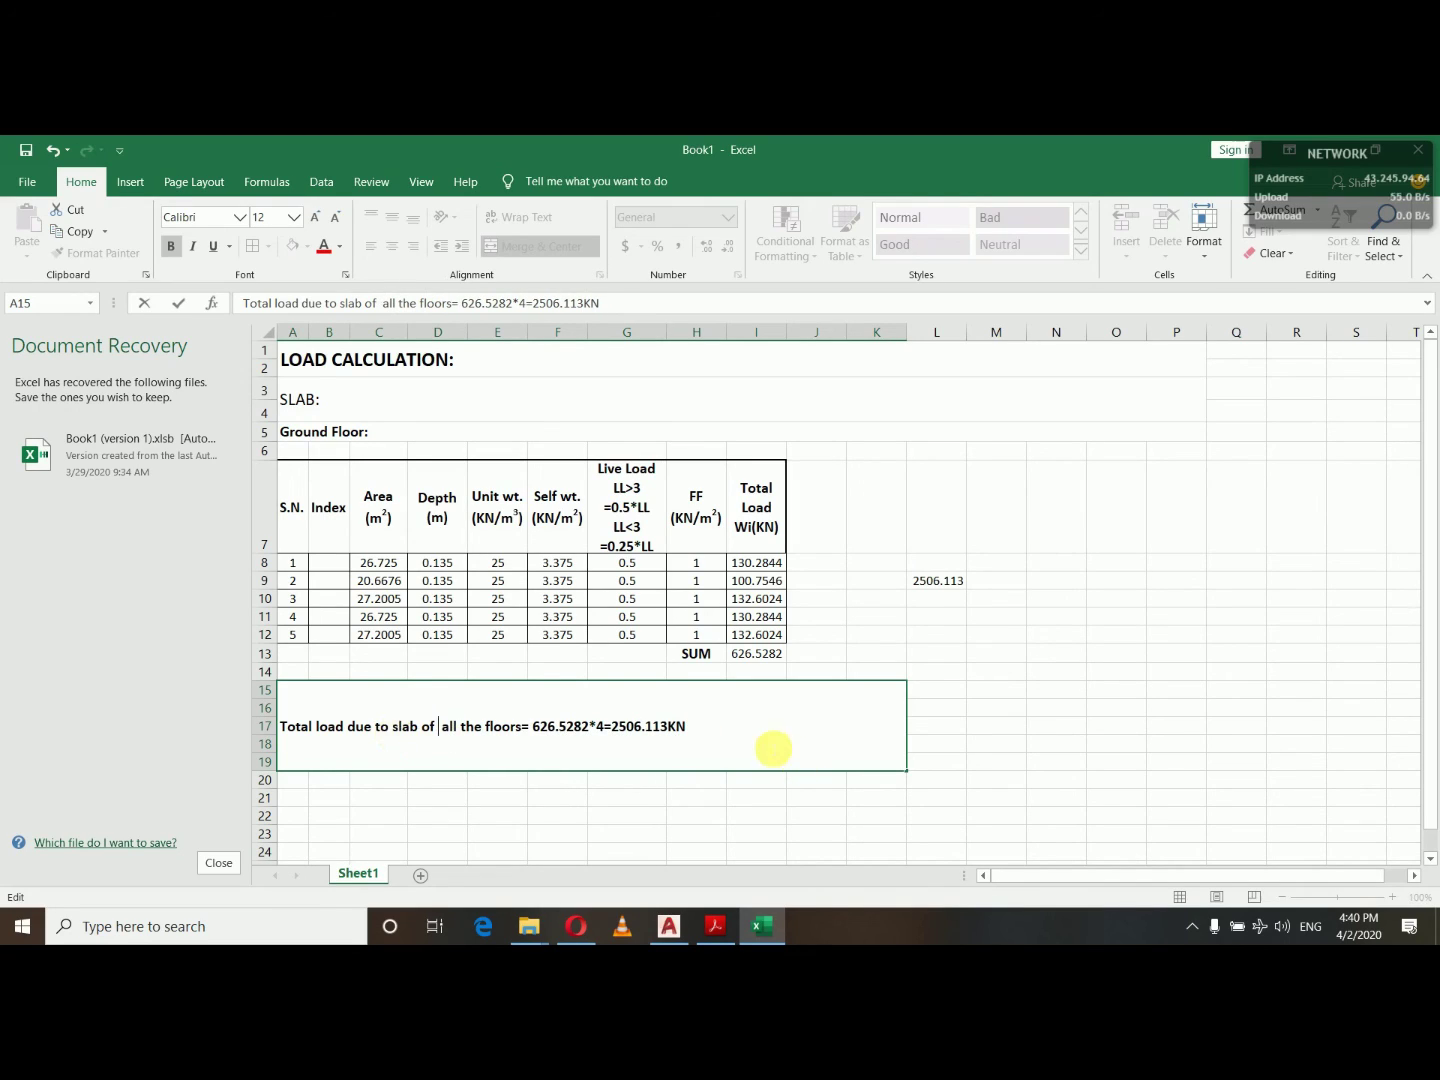
click(731, 738)
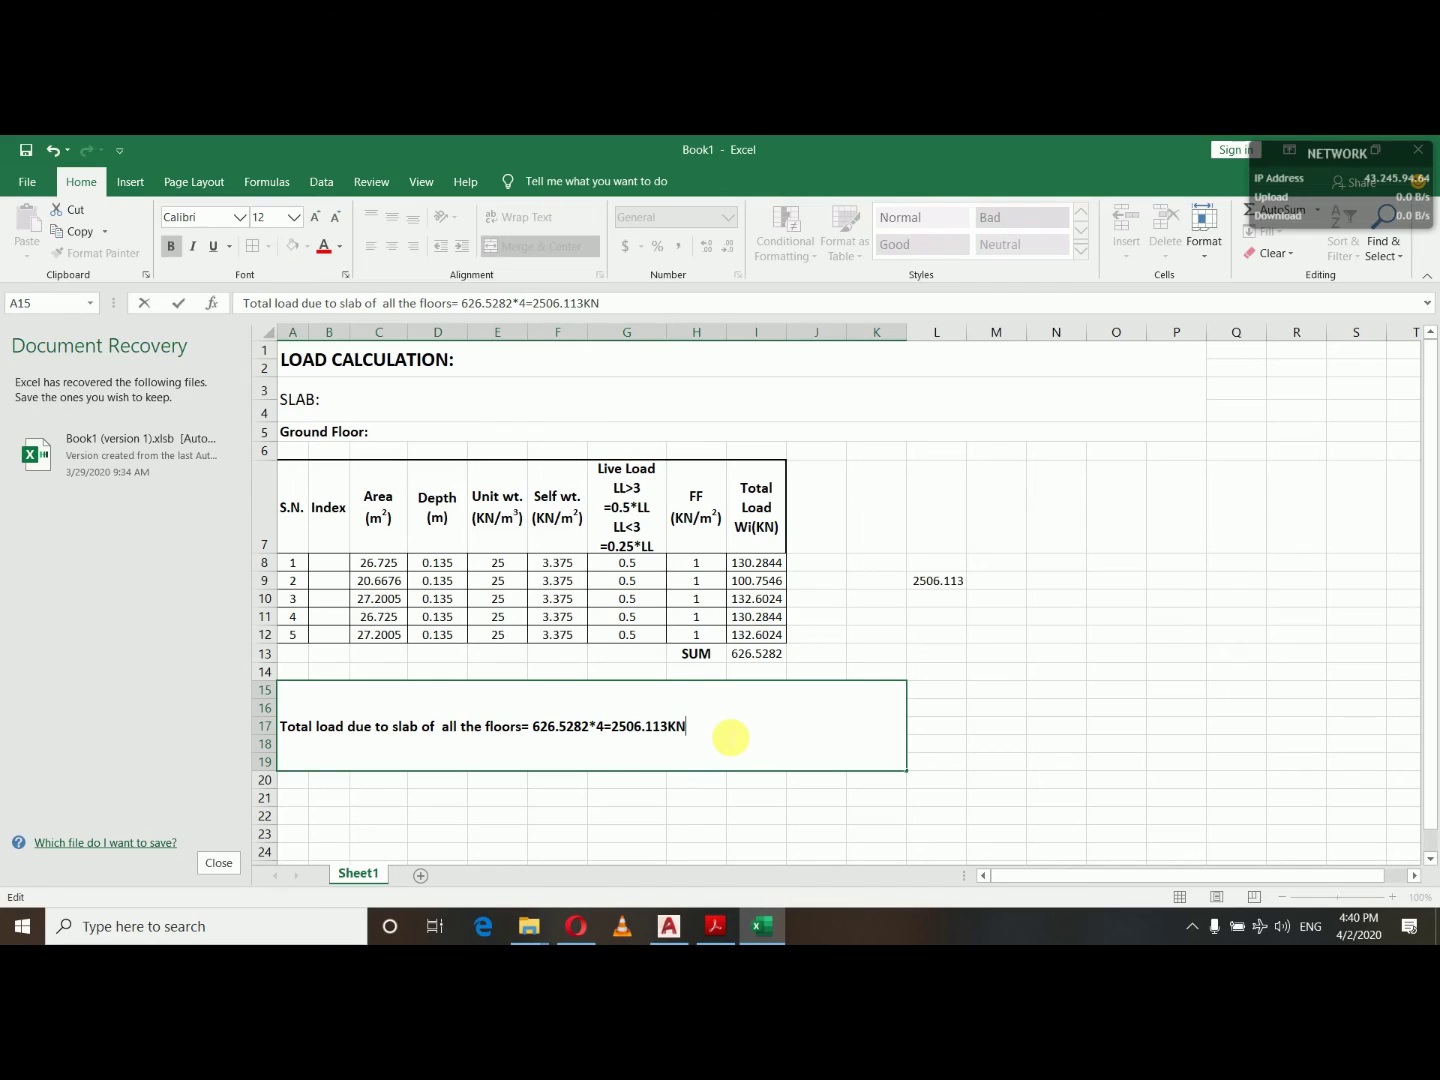